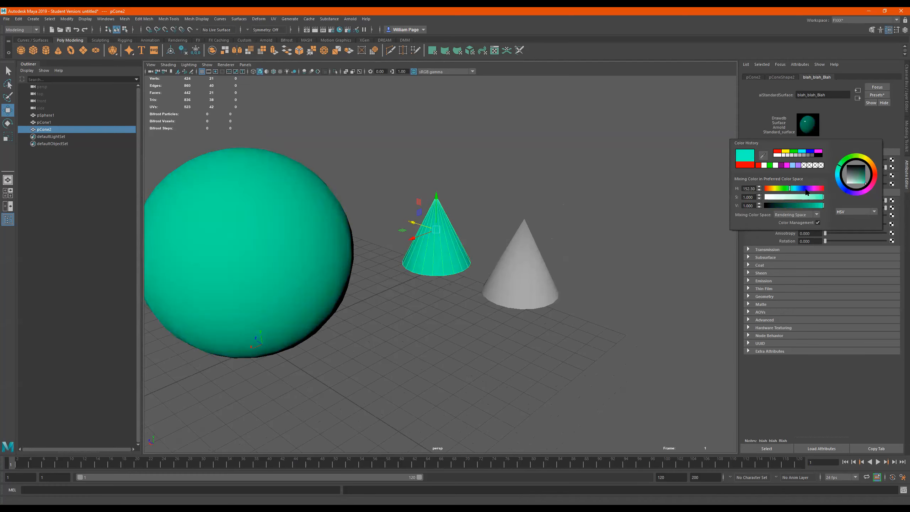
Select the grey cone and show the attributes of its lambert1 material
{"action": "left_click_drag", "start_coordinate": [540, 243], "coordinate": [514, 267], "text": "alt"}
{"action": "left_click", "coordinate": [515, 266]}
{"action": "left_click_drag", "start_coordinate": [569, 257], "coordinate": [522, 248], "text": "alt"}
{"action": "left_click", "coordinate": [885, 77]}
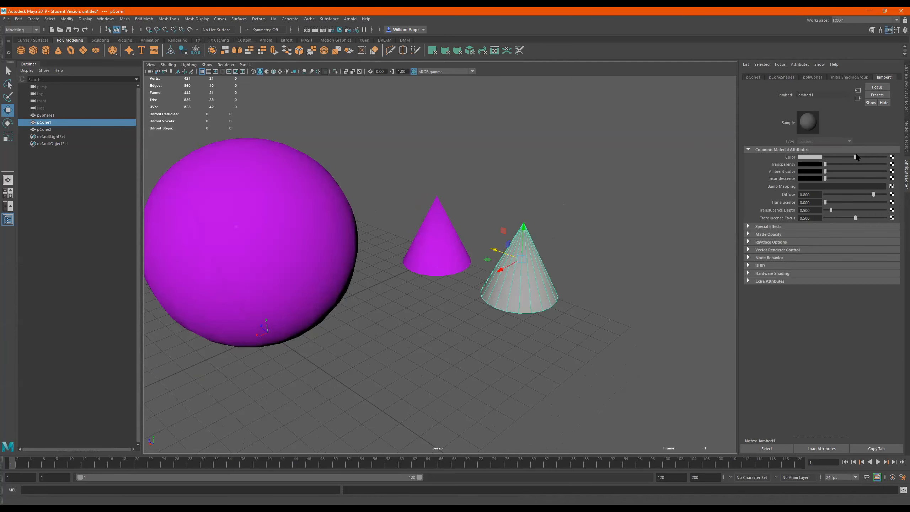
Brighten the lambert1 colour, undo that change, and brighten it again to nearly white
{"action": "left_click_drag", "start_coordinate": [855, 157], "coordinate": [874, 160]}
{"action": "key", "text": "ctrl+z"}
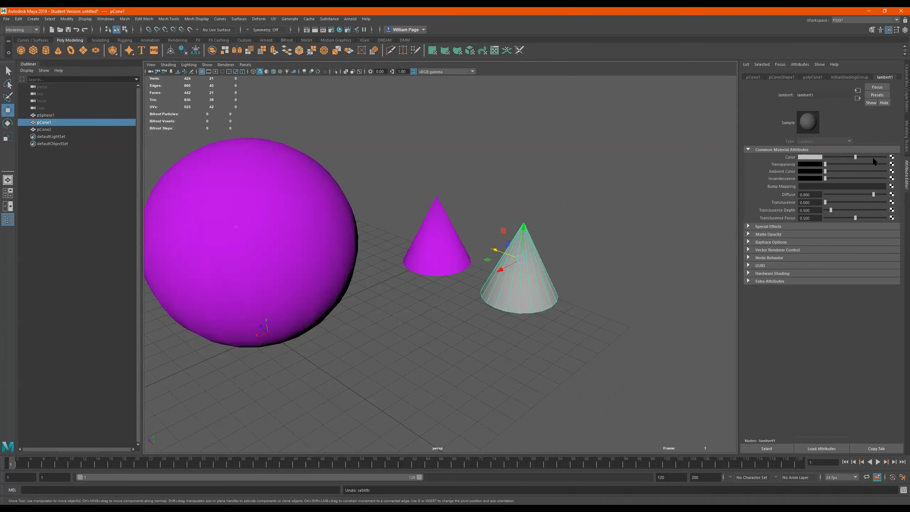
{"action": "left_click_drag", "start_coordinate": [857, 158], "coordinate": [883, 160]}
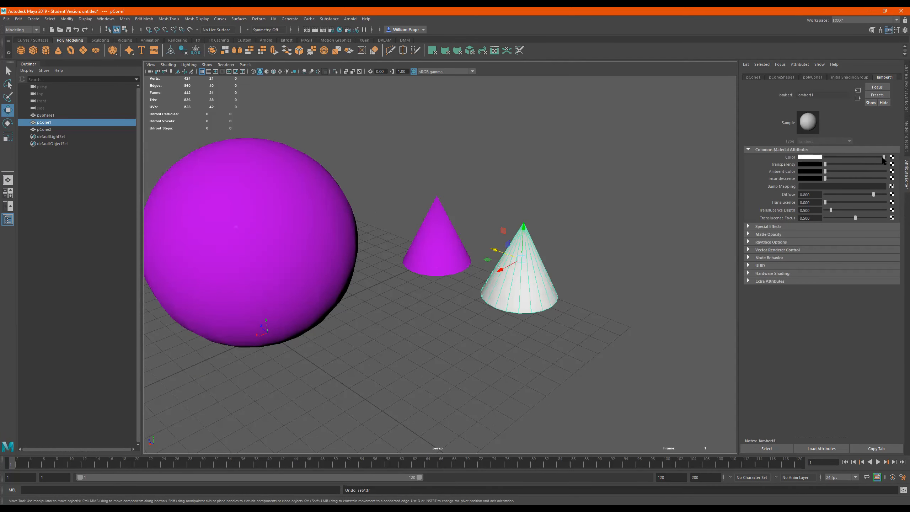
Change the lambert1 colour to pure yellow using the colour picker's swatches
{"action": "left_click", "coordinate": [807, 151]}
{"action": "left_click", "coordinate": [799, 150]}
{"action": "left_click", "coordinate": [807, 158]}
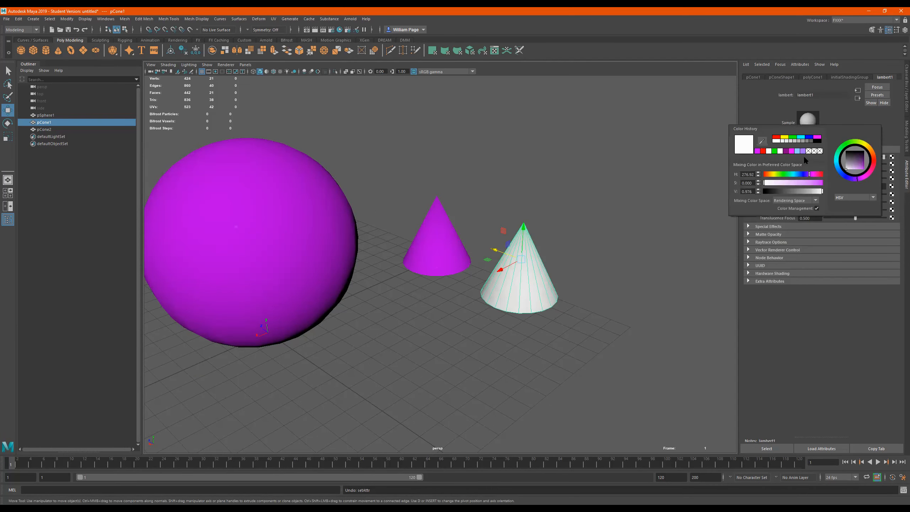
{"action": "left_click", "coordinate": [785, 137]}
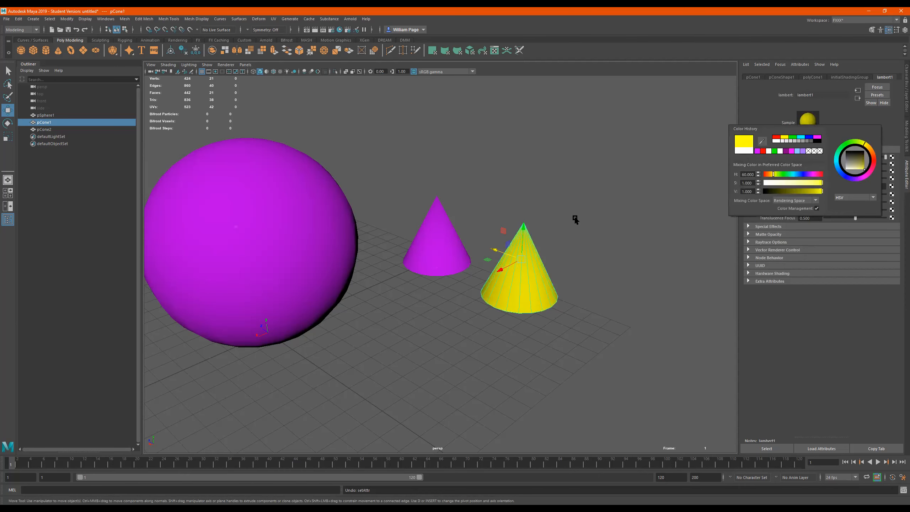
Create a polygon torus and move it out from under the sphere onto the open grid
{"action": "left_click", "coordinate": [71, 51]}
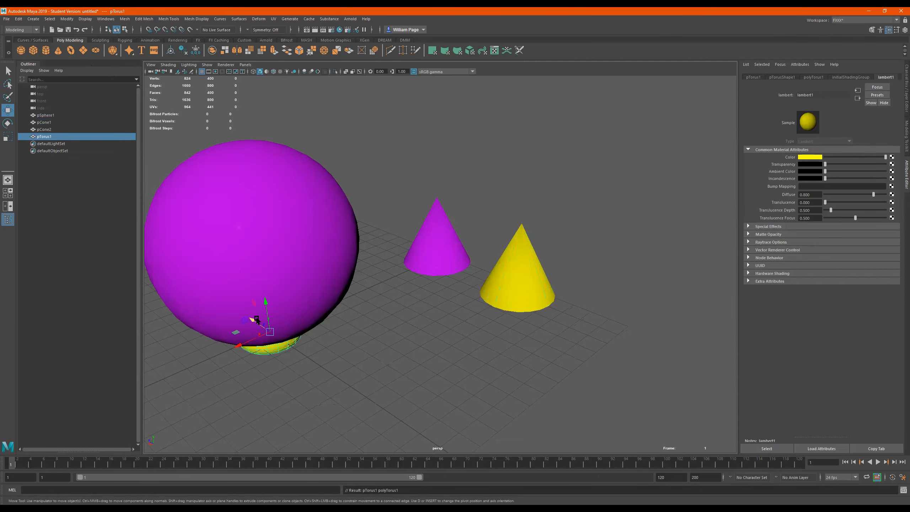
{"action": "left_click_drag", "start_coordinate": [255, 320], "coordinate": [347, 373]}
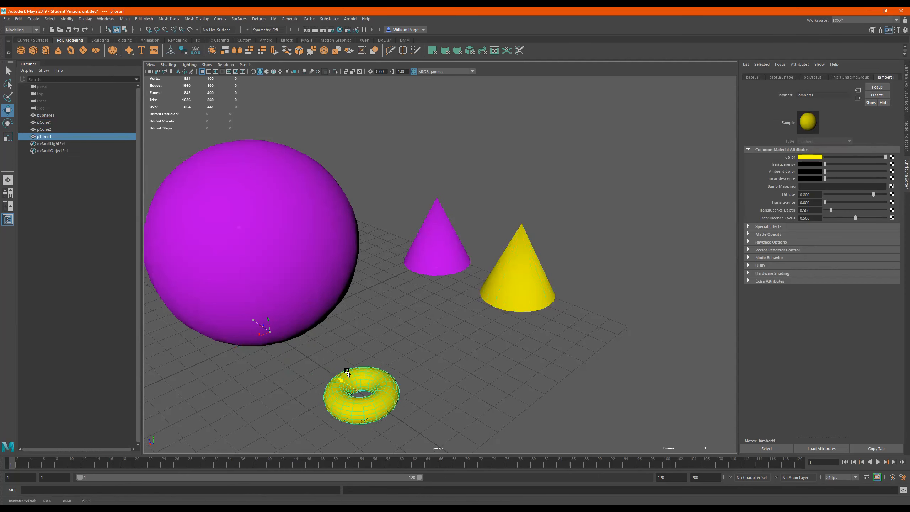
Create a polygon disc and move it onto open ground beyond the torus and cones
{"action": "left_click", "coordinate": [89, 55]}
{"action": "left_click_drag", "start_coordinate": [256, 339], "coordinate": [610, 387]}
{"action": "mouse_move", "coordinate": [543, 346]}
{"action": "left_mouse_down", "text": "alt"}
{"action": "mouse_move", "coordinate": [542, 326]}
{"action": "mouse_move", "coordinate": [548, 340]}
{"action": "left_mouse_up", "text": "alt"}
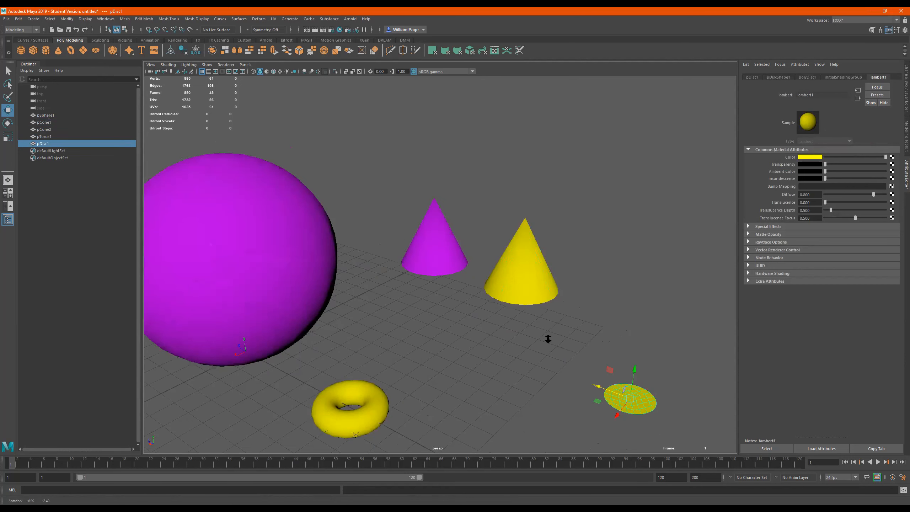
Select the yellow cone and undo the recent changes back through the torus creation and lambert1's yellow colour
{"action": "left_click", "coordinate": [529, 265]}
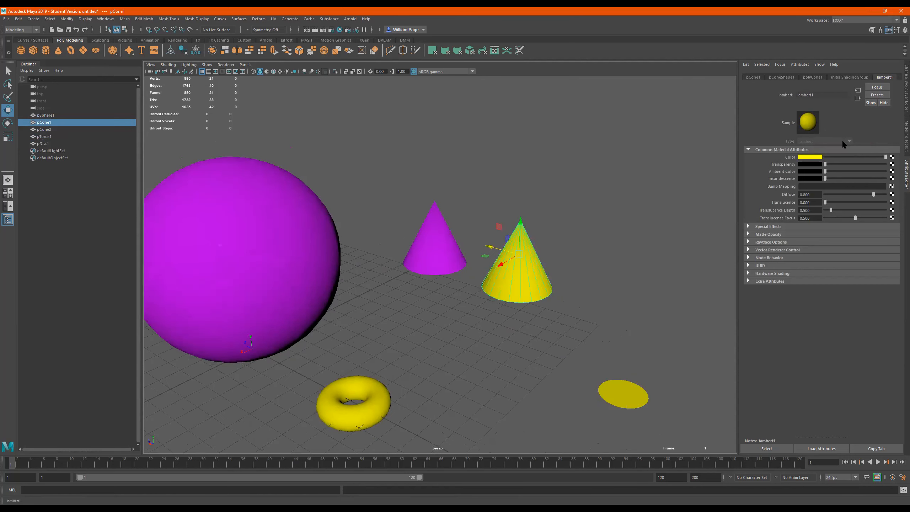
{"action": "key", "text": "ctrl+z"}
{"action": "key", "text": "ctrl+z"}
{"action": "key", "text": "ctrl+z"}
{"action": "key", "text": "ctrl+z"}
{"action": "key", "text": "ctrl+z"}
{"action": "key", "text": "ctrl+z"}
{"action": "key", "text": "ctrl+z"}
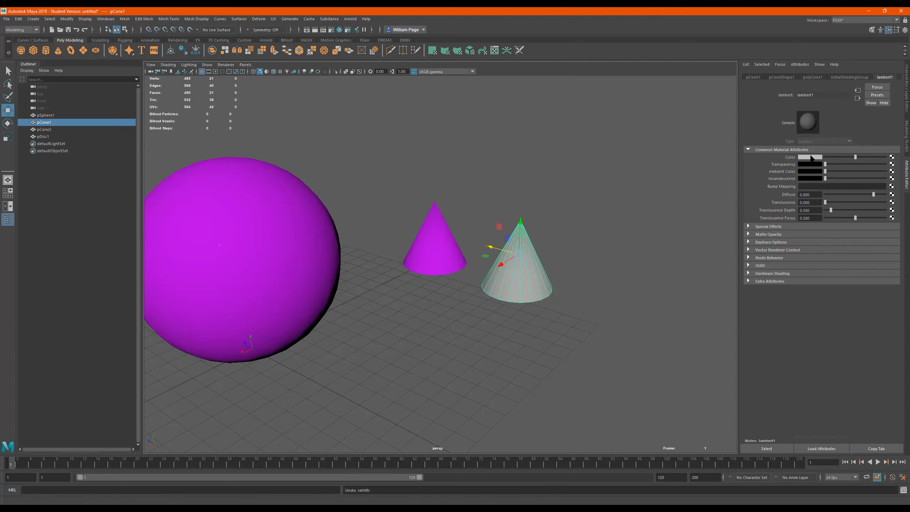
Try a brighter ambient colour on lambert1 and review its Special Effects, Matte Opacity and Raytrace Options settings
{"action": "mouse_move", "coordinate": [833, 164]}
{"action": "left_mouse_down"}
{"action": "mouse_move", "coordinate": [882, 164]}
{"action": "mouse_move", "coordinate": [822, 171]}
{"action": "left_mouse_up"}
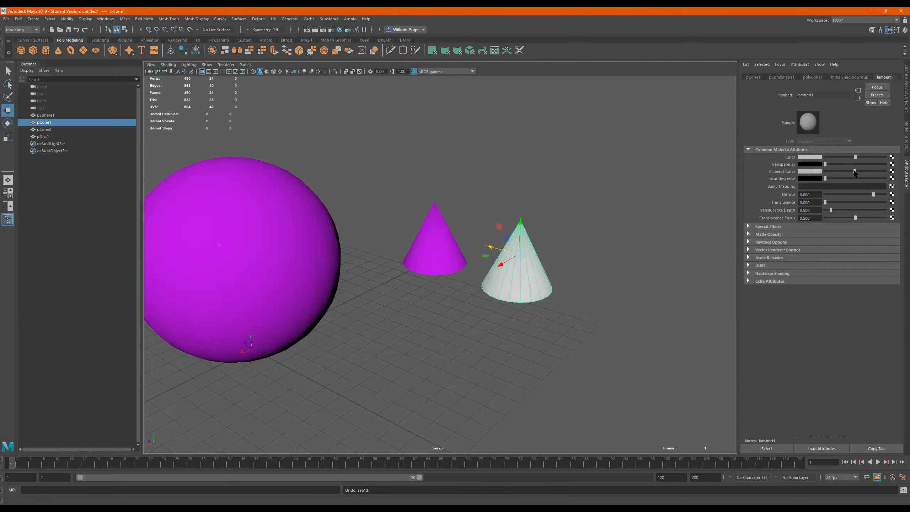
{"action": "left_click", "coordinate": [770, 227]}
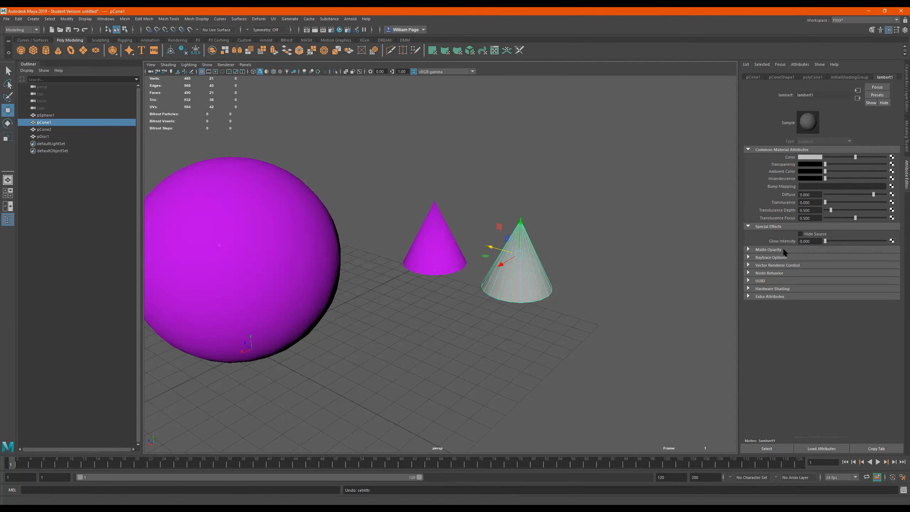
{"action": "left_click", "coordinate": [784, 250]}
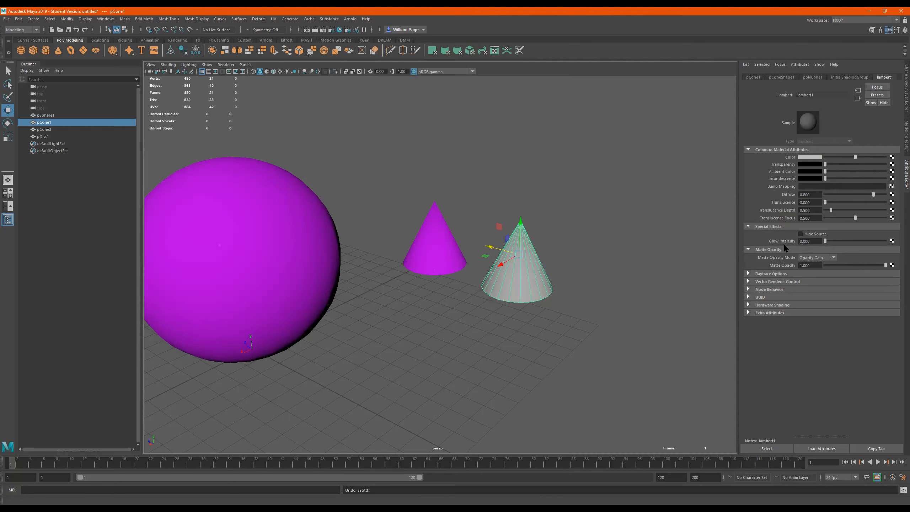
{"action": "left_click", "coordinate": [774, 274]}
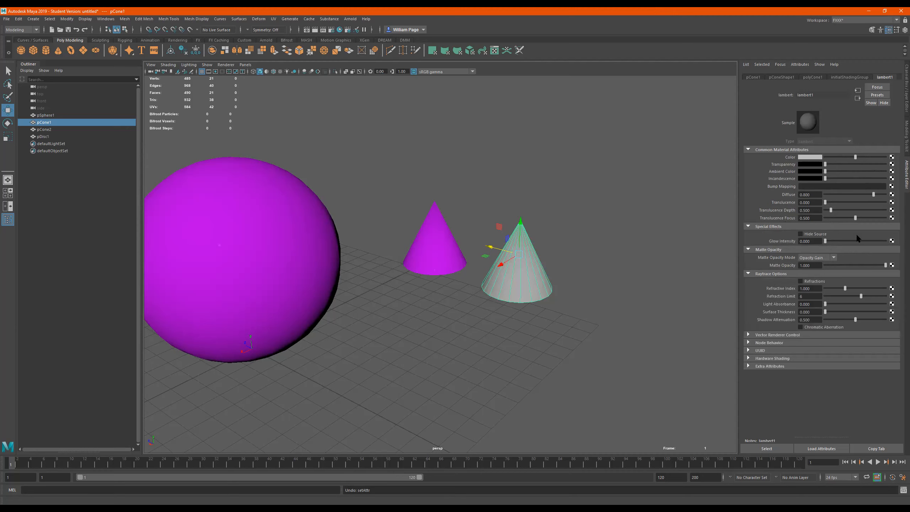
{"action": "left_click", "coordinate": [782, 273]}
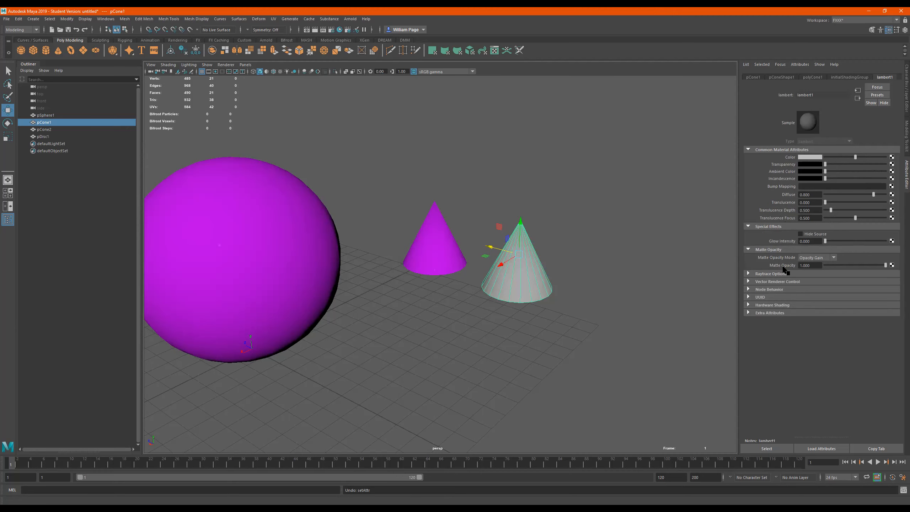
{"action": "left_click", "coordinate": [790, 250]}
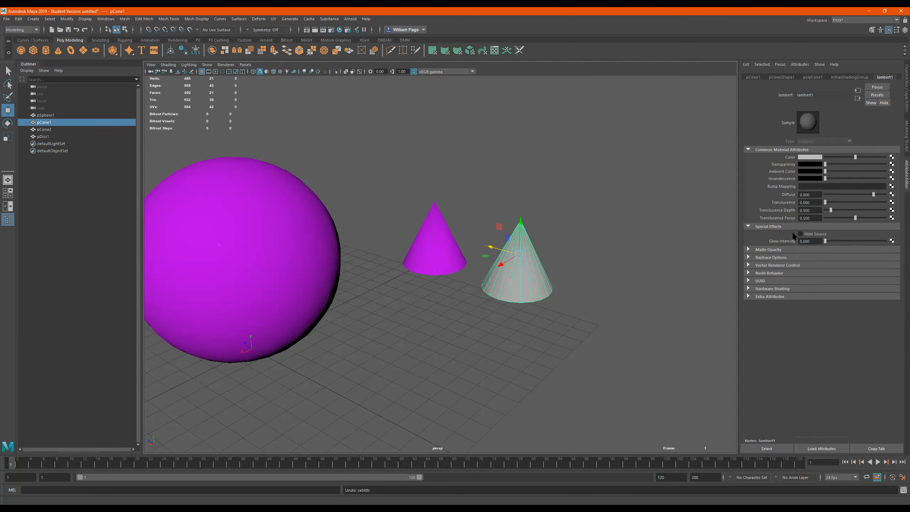
{"action": "left_click", "coordinate": [794, 226]}
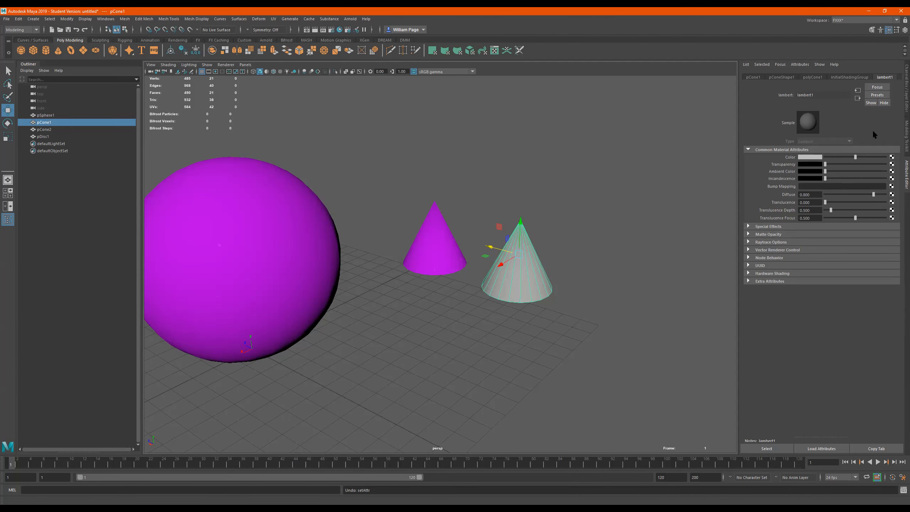
{"action": "left_click_drag", "start_coordinate": [567, 283], "coordinate": [539, 311], "text": "alt"}
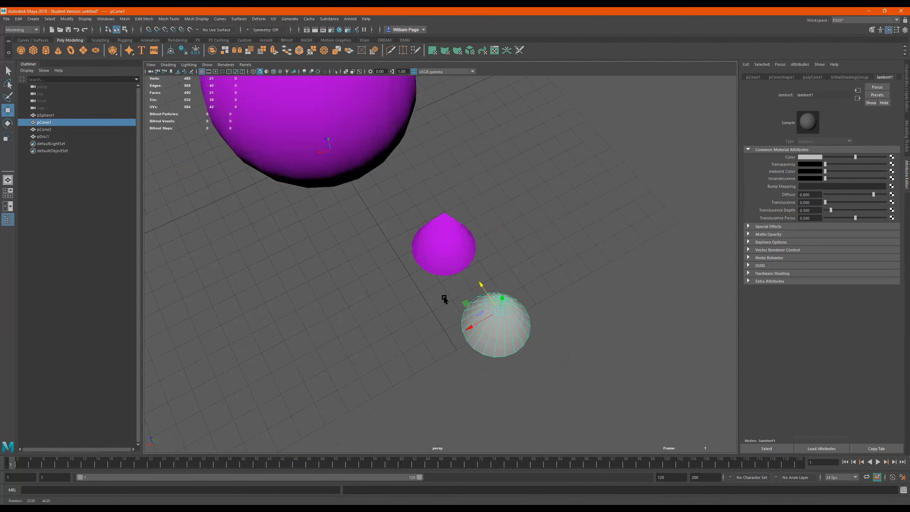
{"action": "left_click_drag", "start_coordinate": [445, 299], "coordinate": [453, 299], "text": "alt"}
{"action": "middle_click_drag", "start_coordinate": [453, 299], "coordinate": [563, 300], "text": "alt"}
{"action": "left_click_drag", "start_coordinate": [563, 300], "coordinate": [577, 294], "text": "alt"}
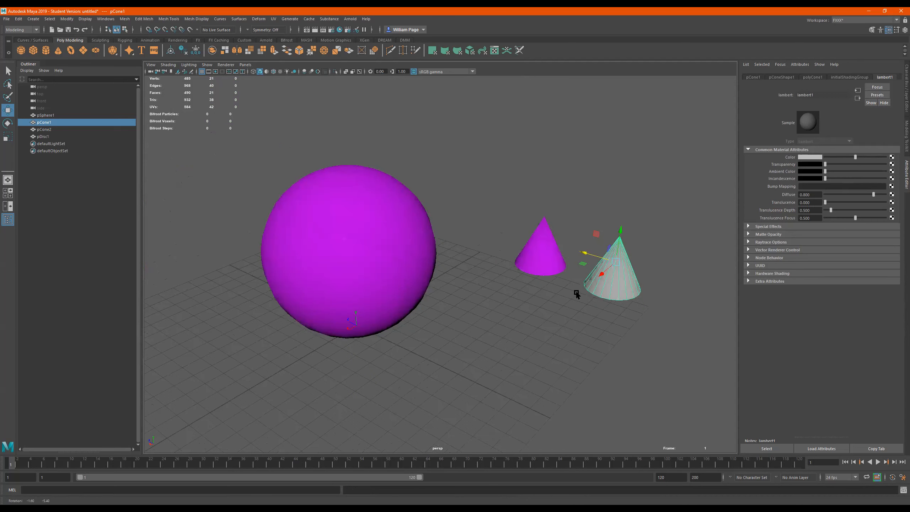
{"action": "middle_click_drag", "start_coordinate": [578, 295], "coordinate": [549, 298], "text": "alt"}
{"action": "left_click_drag", "start_coordinate": [590, 281], "coordinate": [577, 289], "text": "alt"}
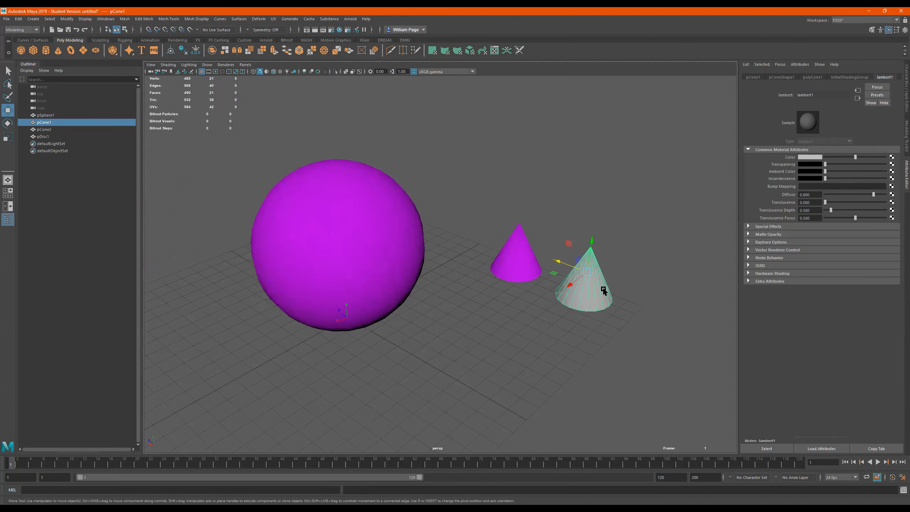
{"action": "right_click_drag", "start_coordinate": [603, 303], "coordinate": [575, 311], "text": "alt"}
{"action": "left_click_drag", "start_coordinate": [575, 310], "coordinate": [577, 301], "text": "alt"}
{"action": "middle_click_drag", "start_coordinate": [577, 309], "coordinate": [649, 312], "text": "alt"}
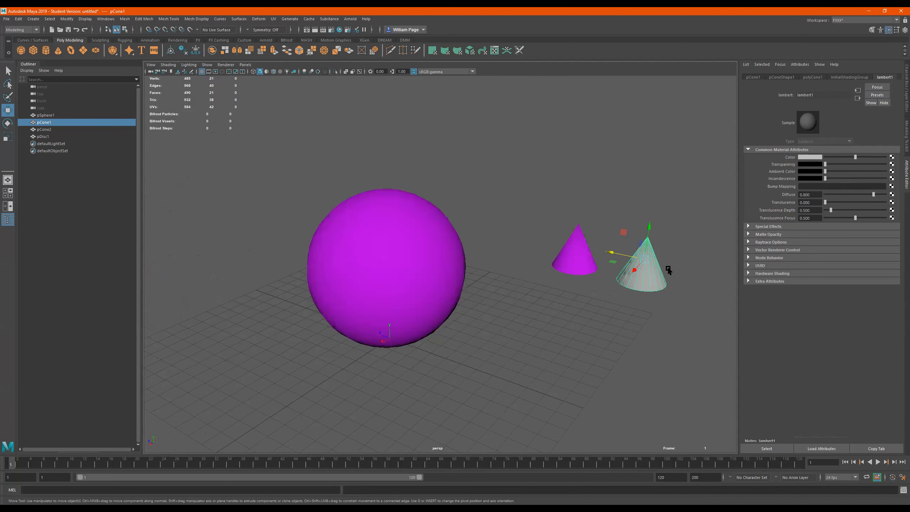
Clear the selection, then select the sphere, the disc and the purple cone together
{"action": "left_click", "coordinate": [690, 327]}
{"action": "left_click_drag", "start_coordinate": [590, 199], "coordinate": [486, 331]}
{"action": "left_click_drag", "start_coordinate": [422, 116], "coordinate": [311, 460]}
{"action": "left_click_drag", "start_coordinate": [401, 203], "coordinate": [414, 238], "text": "alt"}
{"action": "middle_click_drag", "start_coordinate": [414, 239], "coordinate": [409, 270], "text": "alt"}
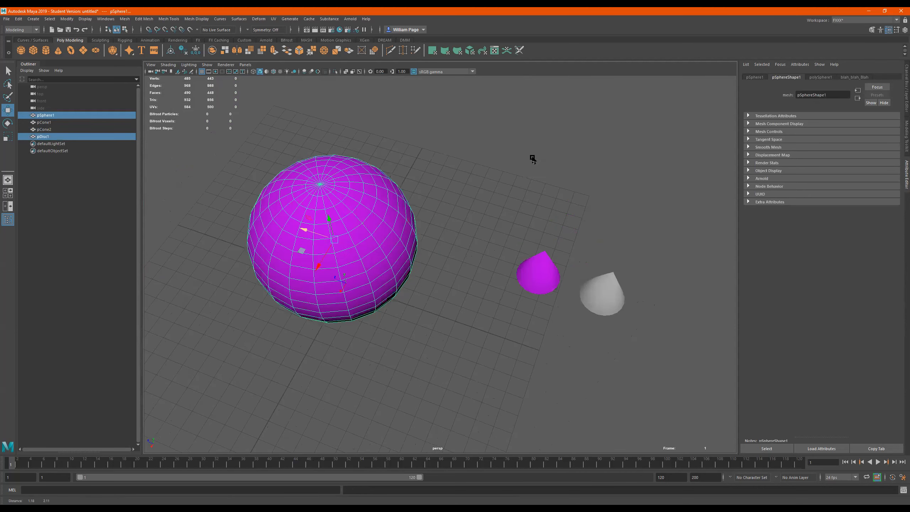
{"action": "left_click_drag", "start_coordinate": [545, 129], "coordinate": [317, 446]}
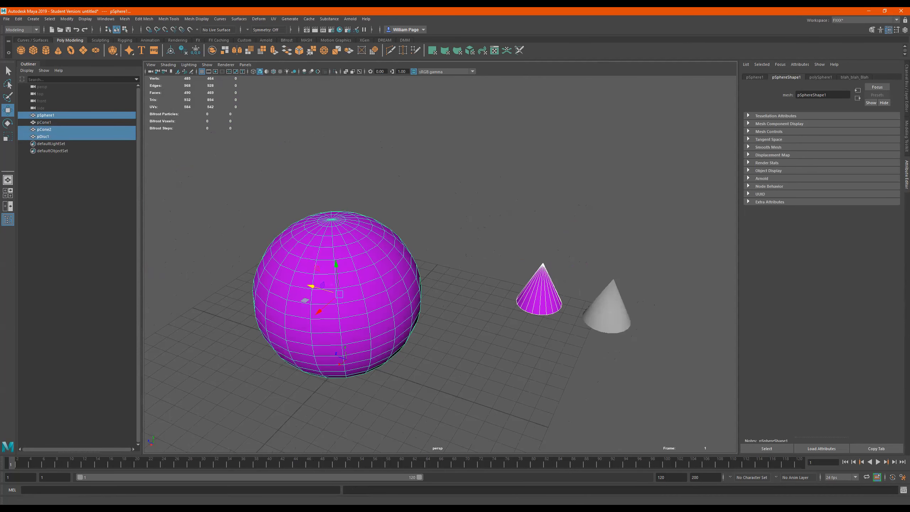
{"action": "left_click_drag", "start_coordinate": [395, 226], "coordinate": [405, 191], "text": "alt"}
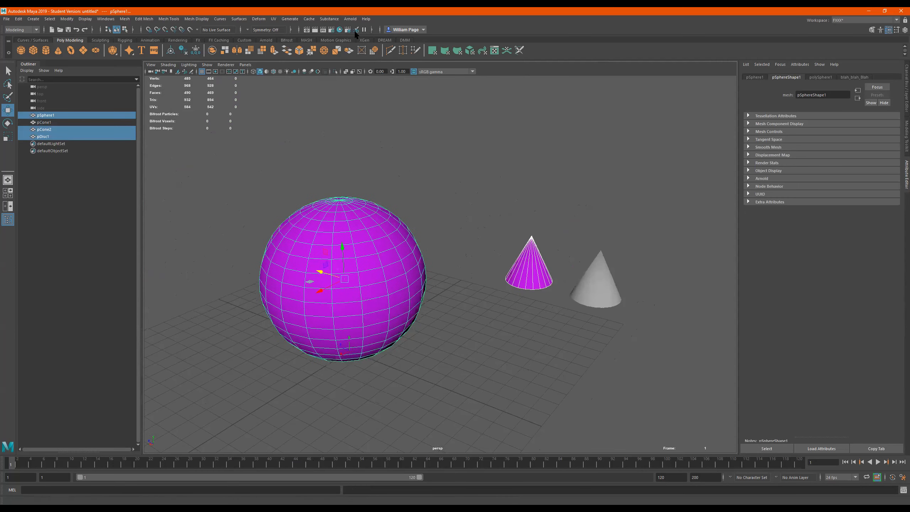
Open the Hypershade and select the aiStandardSurface1 node in the graph to show its properties
{"action": "left_click", "coordinate": [339, 30]}
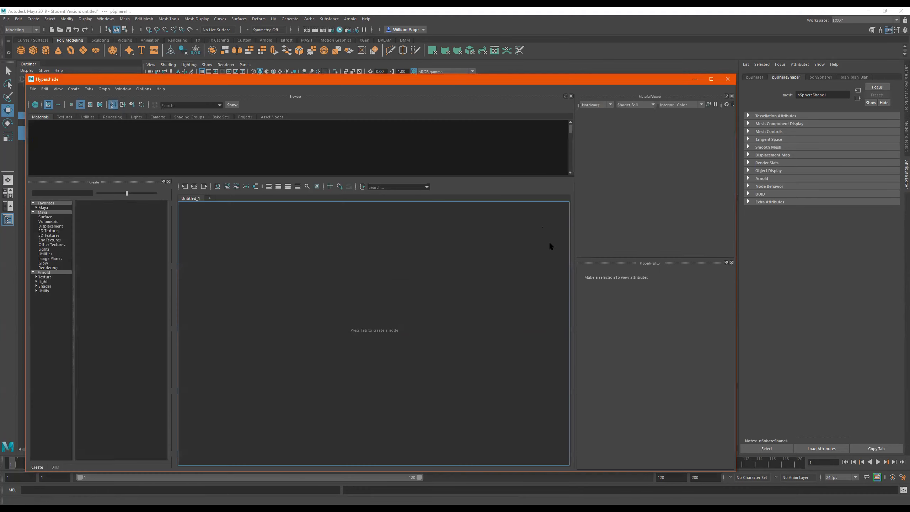
{"action": "scroll", "coordinate": [404, 338], "scroll_direction": "down", "scroll_amount": 4}
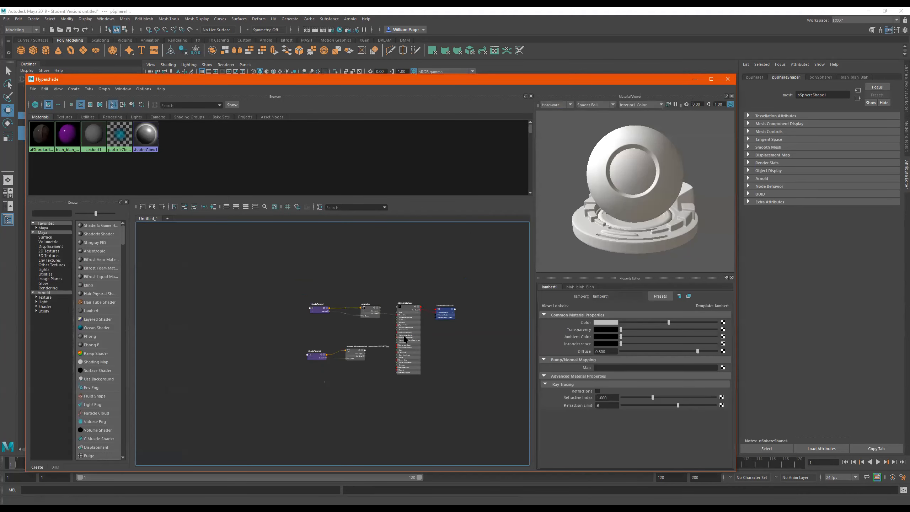
{"action": "scroll", "coordinate": [416, 338], "scroll_direction": "up", "scroll_amount": 2}
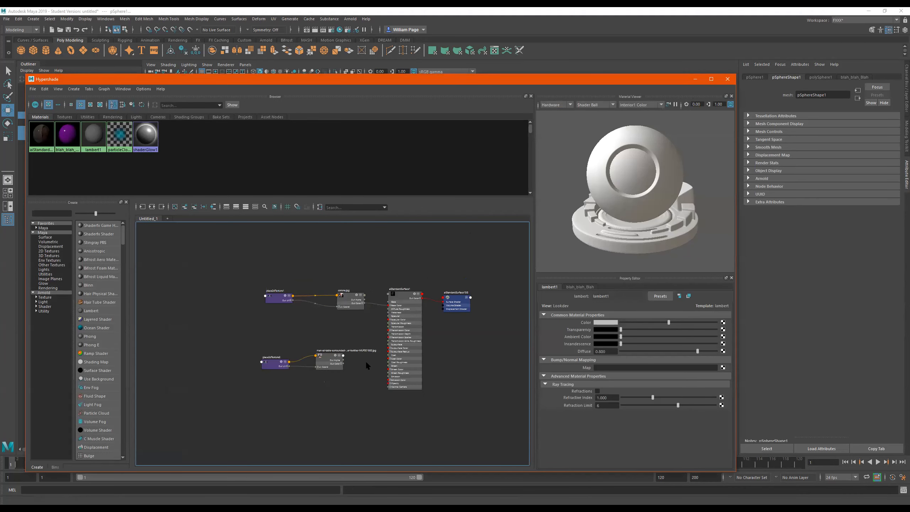
{"action": "left_click", "coordinate": [398, 296]}
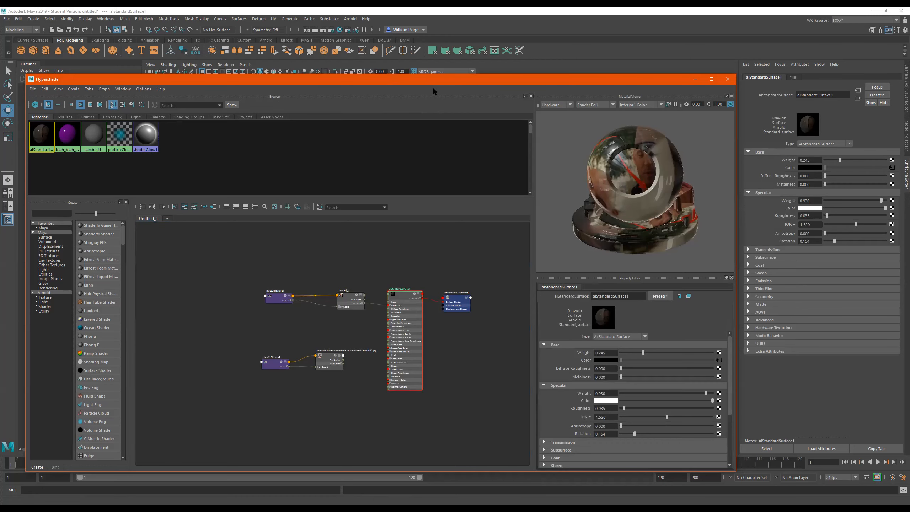
Select the sphere, shrink the Hypershade window, and frame the sphere in the viewport beside it
{"action": "left_click_drag", "start_coordinate": [433, 79], "coordinate": [507, 300]}
{"action": "left_click", "coordinate": [364, 269]}
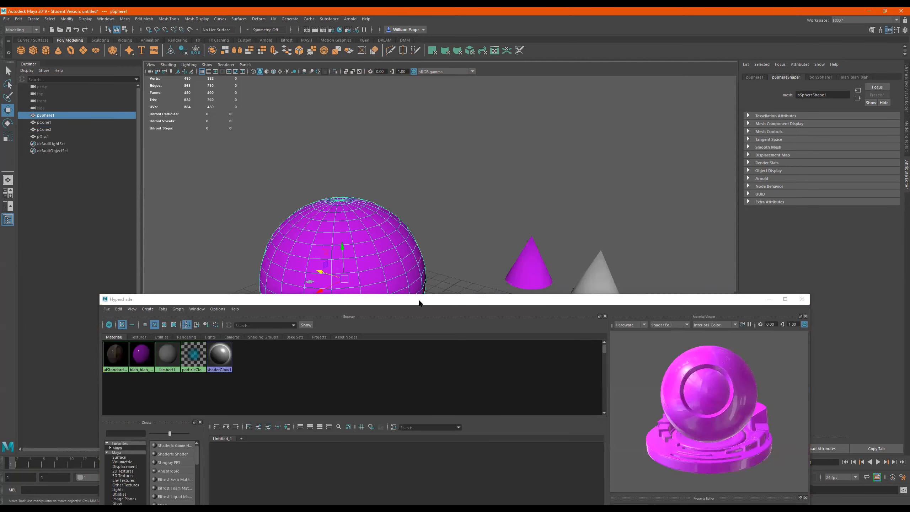
{"action": "left_click_drag", "start_coordinate": [419, 303], "coordinate": [411, 85]}
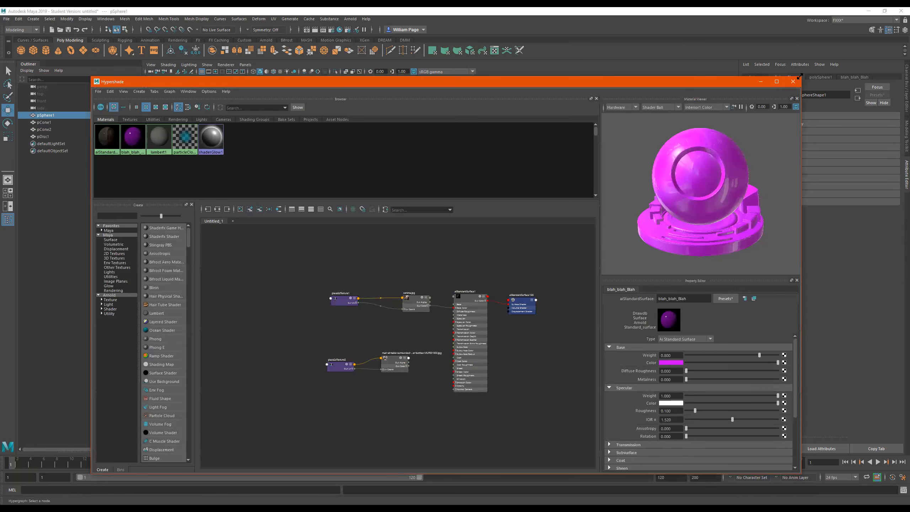
{"action": "left_click_drag", "start_coordinate": [800, 76], "coordinate": [611, 171]}
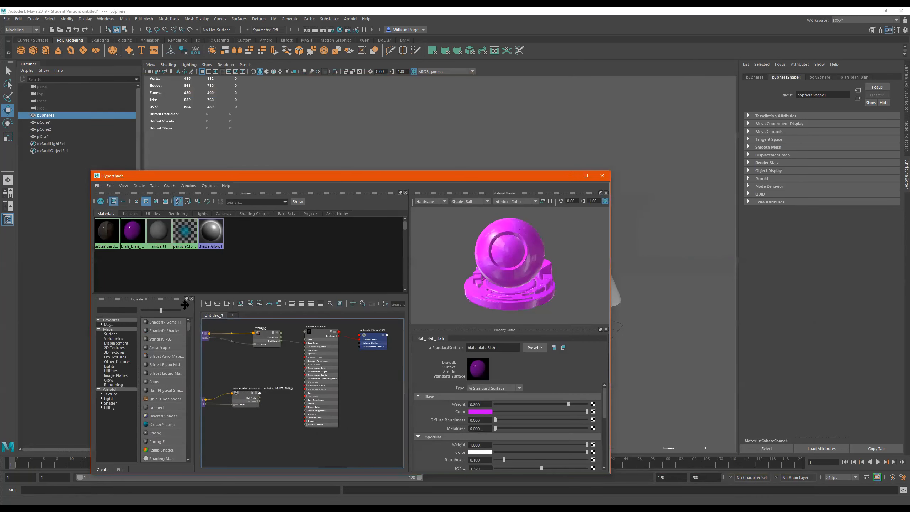
{"action": "left_click", "coordinate": [650, 323]}
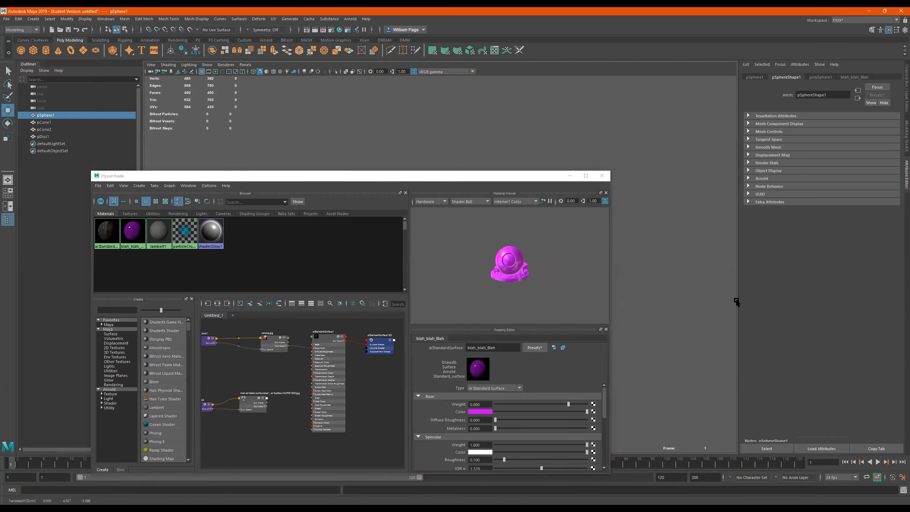
{"action": "right_click_drag", "start_coordinate": [684, 250], "coordinate": [547, 281], "text": "alt"}
{"action": "middle_click_drag", "start_coordinate": [663, 276], "coordinate": [764, 216], "text": "alt"}
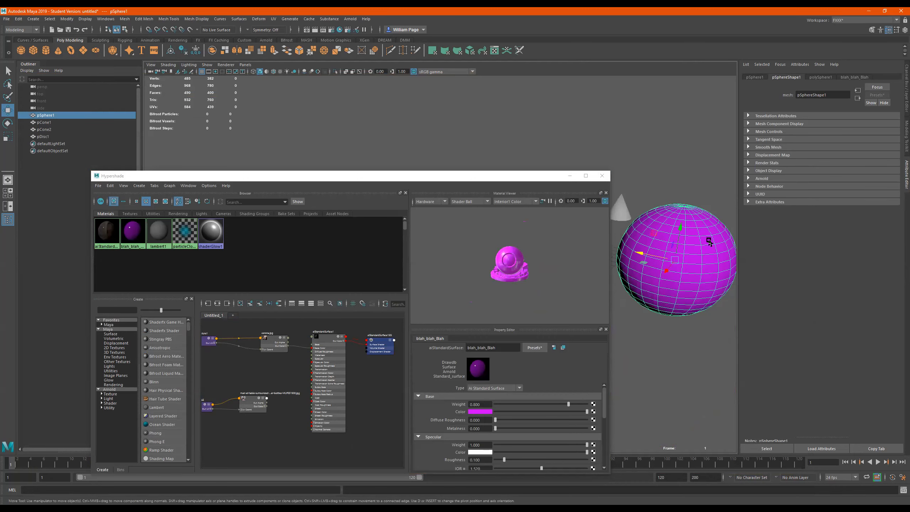
Try assigning the aiStandardSurface1 material from the Hypershade graph to the sphere, and undo the assignment
{"action": "middle_click_drag", "start_coordinate": [320, 339], "coordinate": [695, 245]}
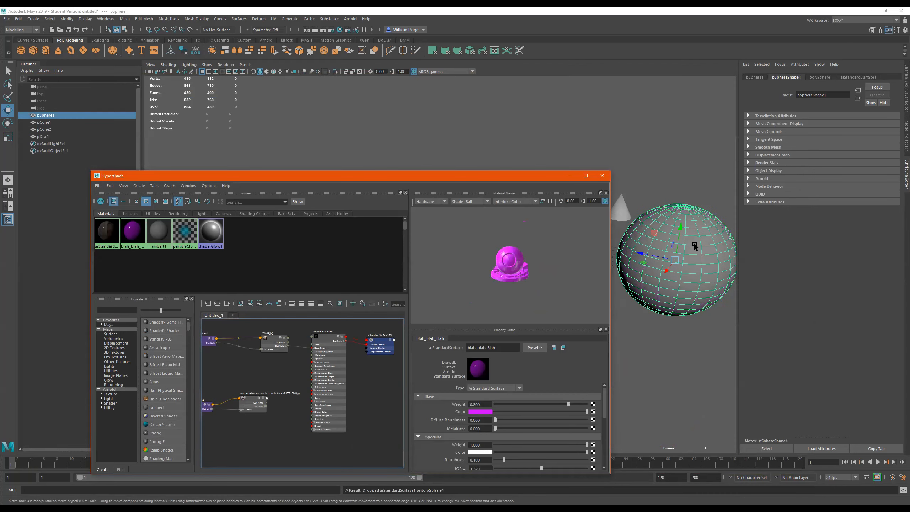
{"action": "key", "text": "ctrl+z"}
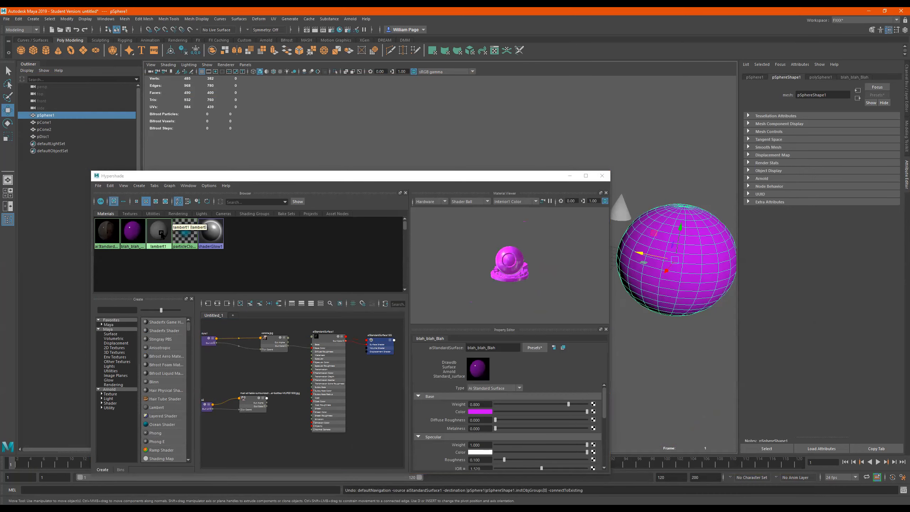
Assign the lambert1 material from the Hypershade to the sphere and show the material's attributes
{"action": "middle_click_drag", "start_coordinate": [162, 233], "coordinate": [712, 249]}
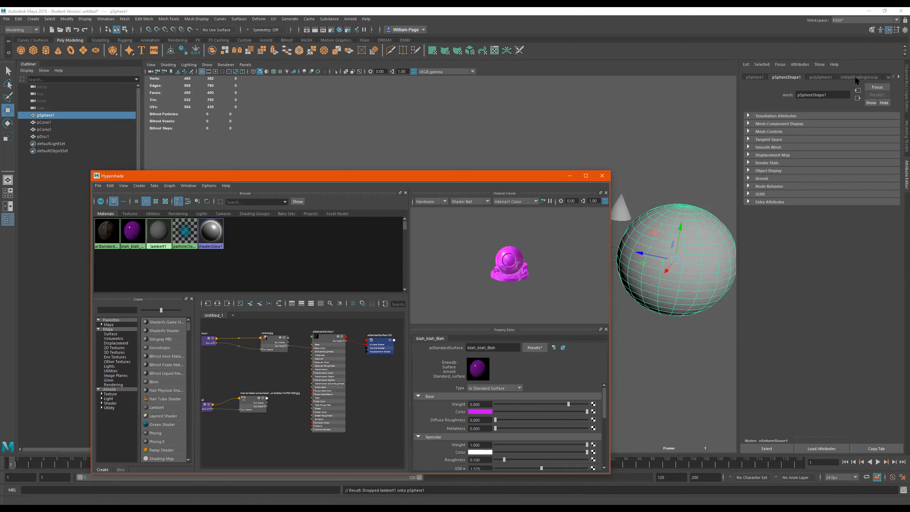
{"action": "left_click", "coordinate": [889, 77]}
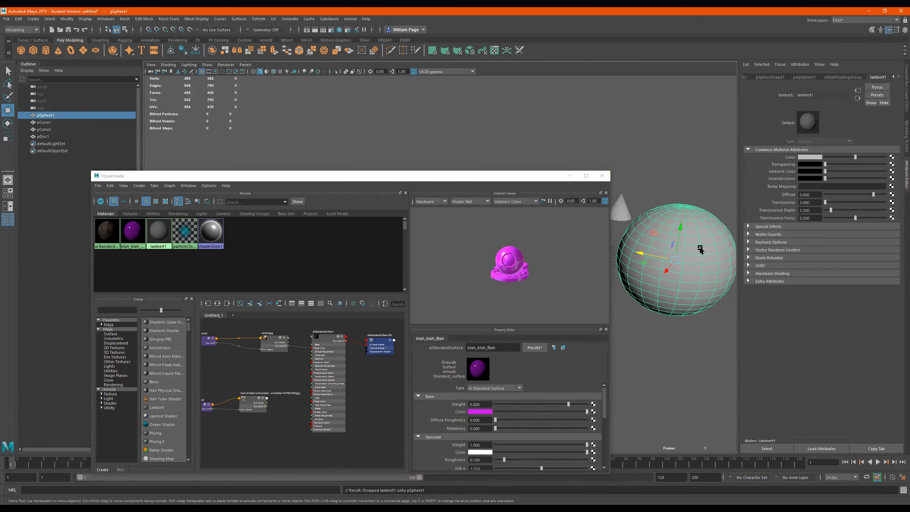
{"action": "left_click_drag", "start_coordinate": [702, 138], "coordinate": [641, 347]}
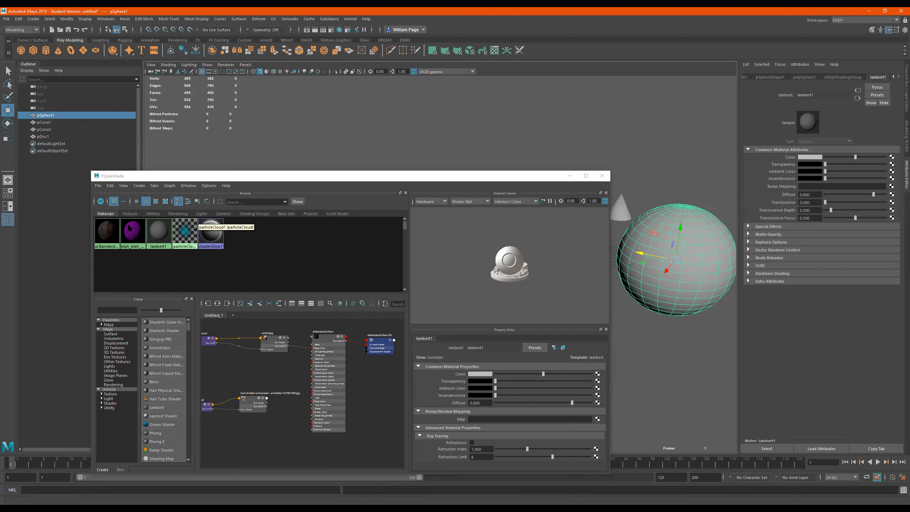
Assign the blah_blah_Blah material to the sphere, then add the grey cone to the selection and assign lambert1 to both objects
{"action": "right_click_drag", "start_coordinate": [130, 228], "coordinate": [732, 217]}
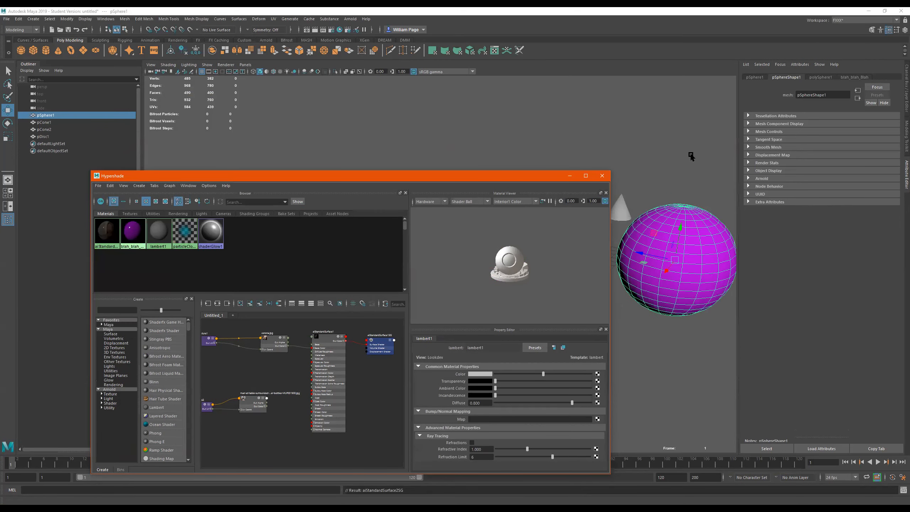
{"action": "left_click", "coordinate": [623, 213], "text": "shift"}
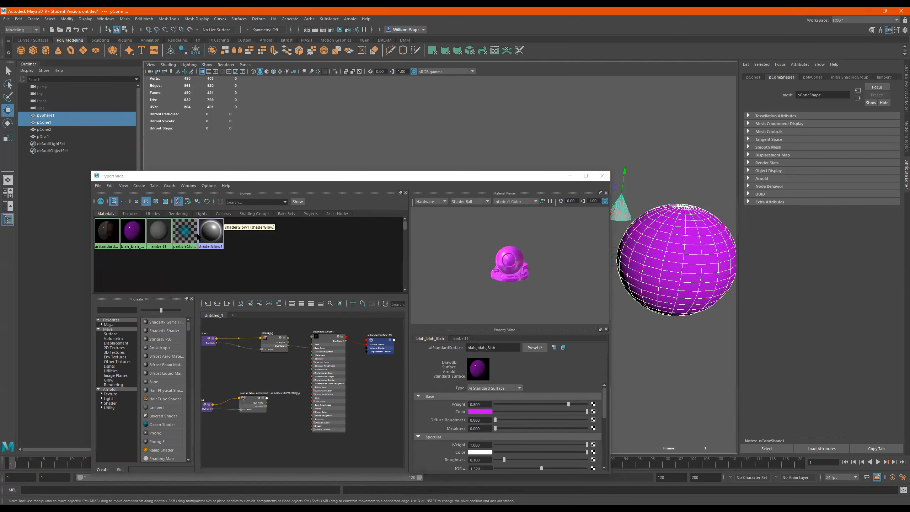
{"action": "right_click_drag", "start_coordinate": [159, 237], "coordinate": [158, 169]}
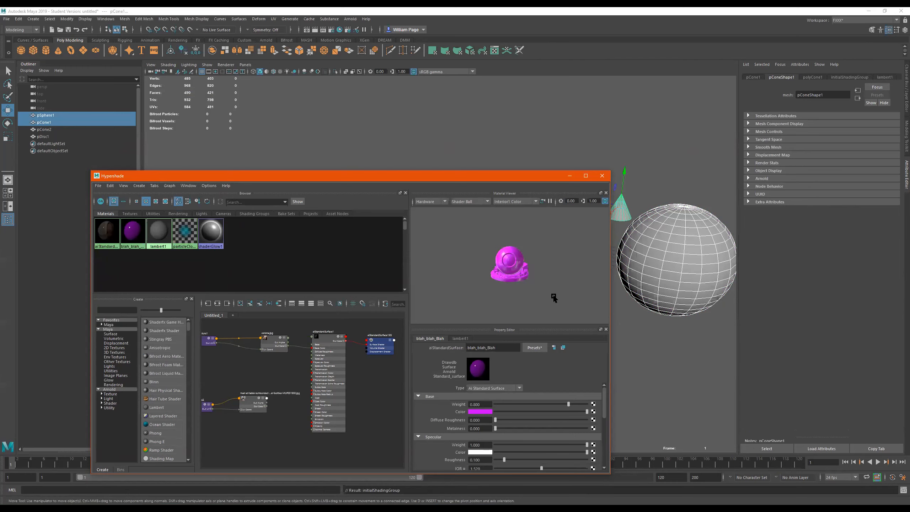
Select only the sphere and assign it the aiStandardSurface1 material from its node in the Hypershade graph
{"action": "left_click", "coordinate": [720, 212]}
{"action": "left_click", "coordinate": [697, 292]}
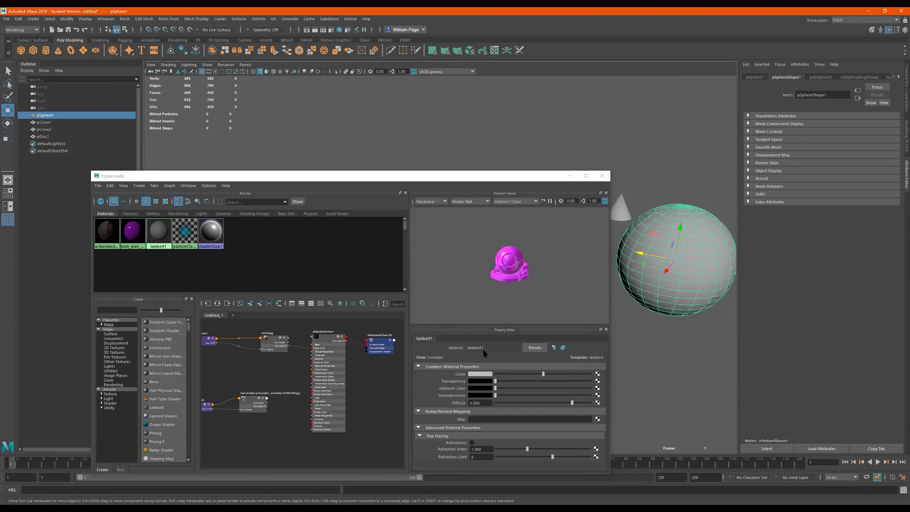
{"action": "left_click", "coordinate": [332, 339]}
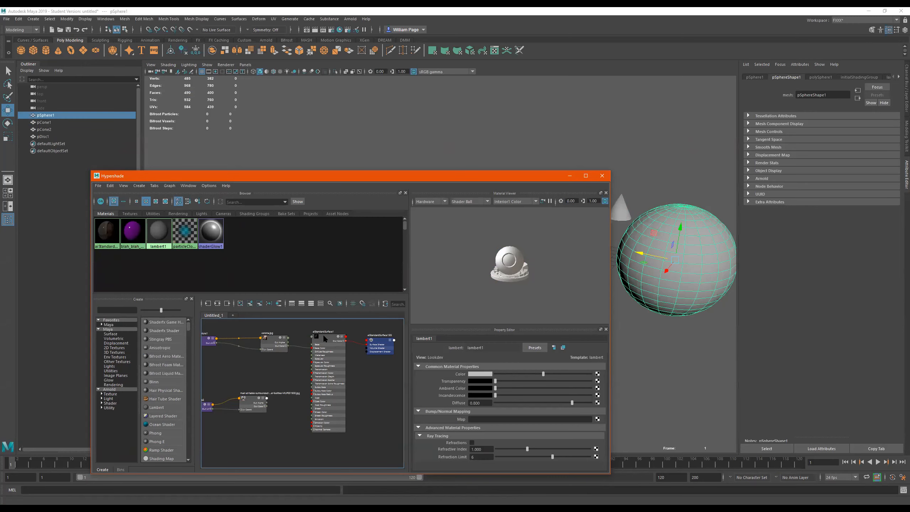
{"action": "right_click_drag", "start_coordinate": [324, 336], "coordinate": [314, 270]}
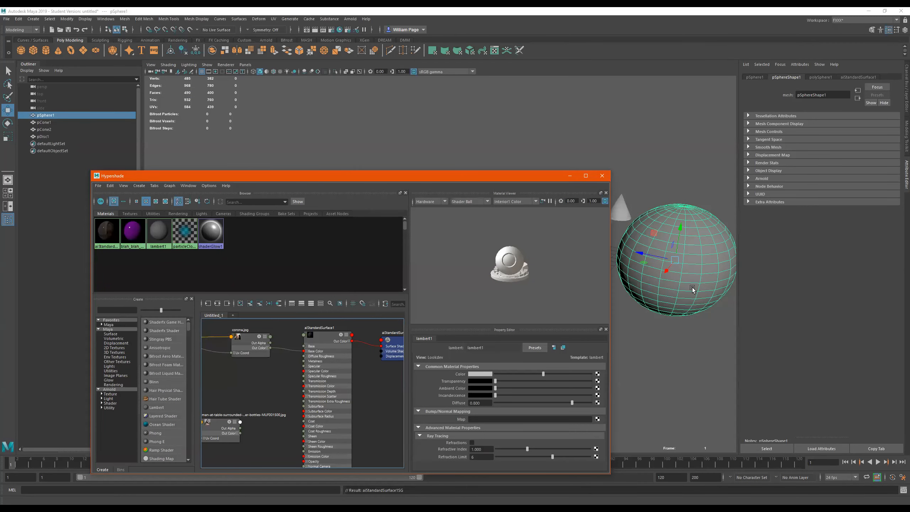
Move the Hypershade window away from the sphere and switch the viewport to shaded display with texture maps
{"action": "left_click_drag", "start_coordinate": [539, 179], "coordinate": [435, 127]}
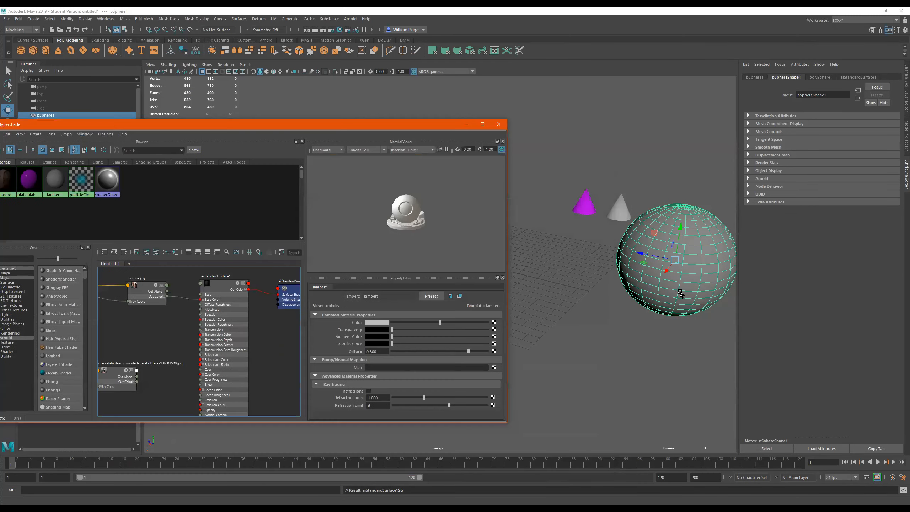
{"action": "left_click_drag", "start_coordinate": [681, 293], "coordinate": [603, 282], "text": "alt"}
{"action": "left_click_drag", "start_coordinate": [596, 288], "coordinate": [703, 297], "text": "alt"}
{"action": "middle_click_drag", "start_coordinate": [651, 294], "coordinate": [677, 296], "text": "alt"}
{"action": "left_click_drag", "start_coordinate": [664, 292], "coordinate": [663, 277], "text": "alt"}
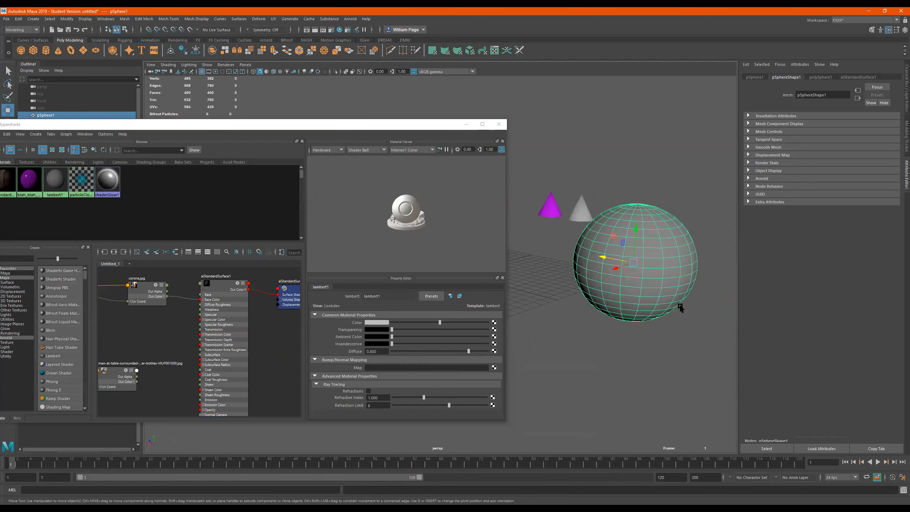
{"action": "key", "text": "4"}
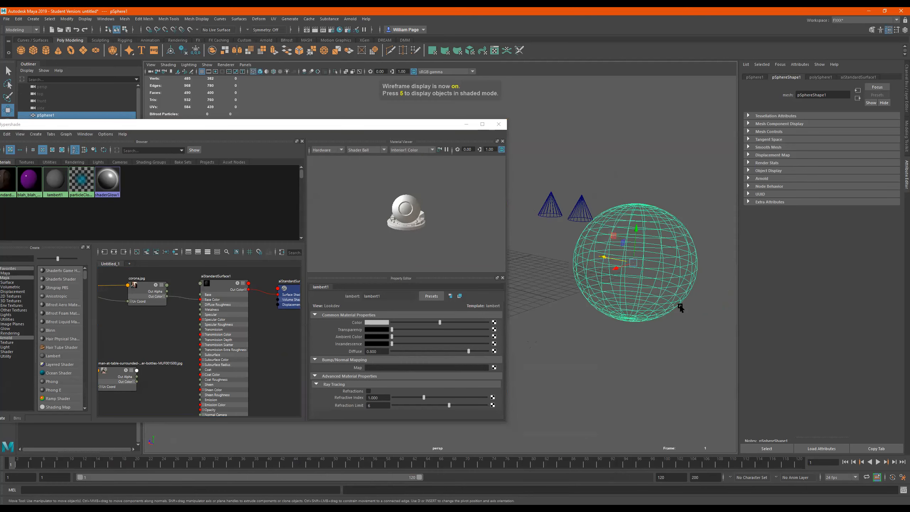
{"action": "key", "text": "5"}
{"action": "key", "text": "6"}
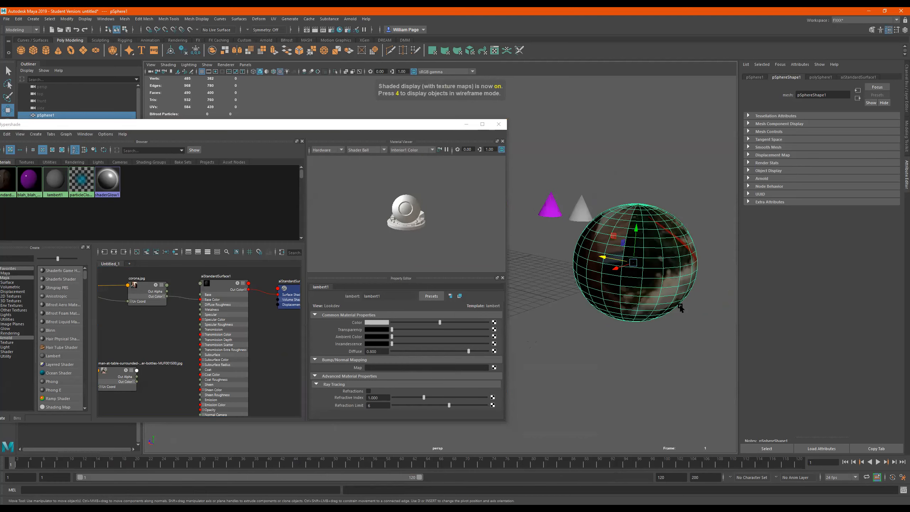
Close the Hypershade, create a polygon plane, and scale it up uniformly to about the size of the grid
{"action": "left_click", "coordinate": [498, 124]}
{"action": "left_click_drag", "start_coordinate": [513, 186], "coordinate": [522, 246], "text": "alt"}
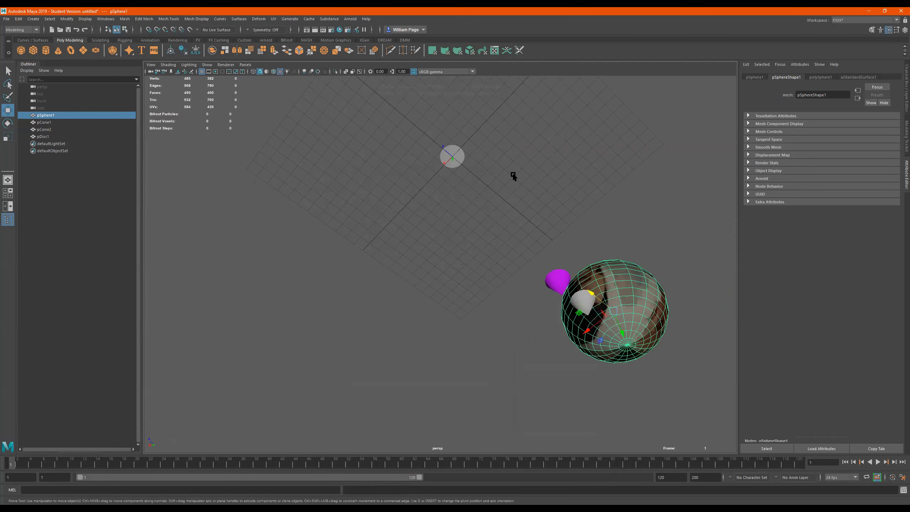
{"action": "left_click", "coordinate": [84, 51]}
{"action": "key", "text": "r"}
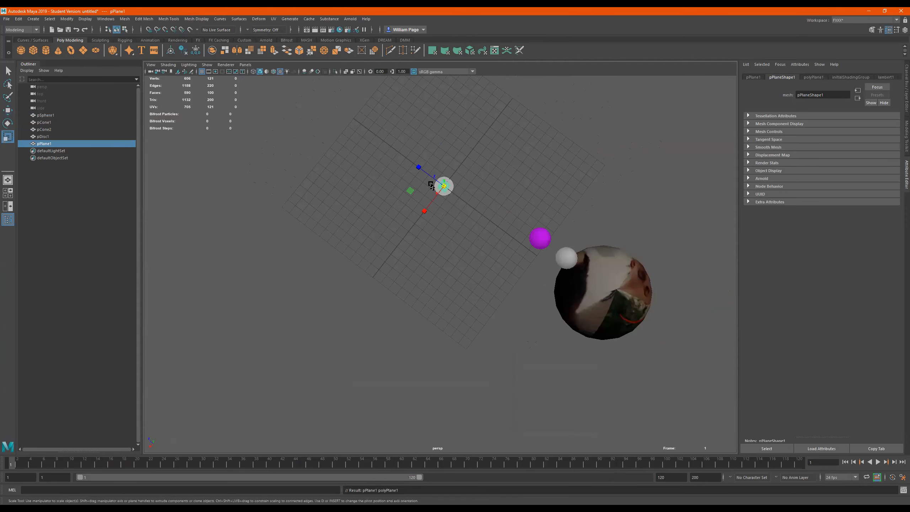
{"action": "left_click_drag", "start_coordinate": [444, 186], "coordinate": [638, 231]}
Look up the sphere's material, then assign the existing aiStandardSurface1 material to the plane
{"action": "left_click", "coordinate": [593, 218]}
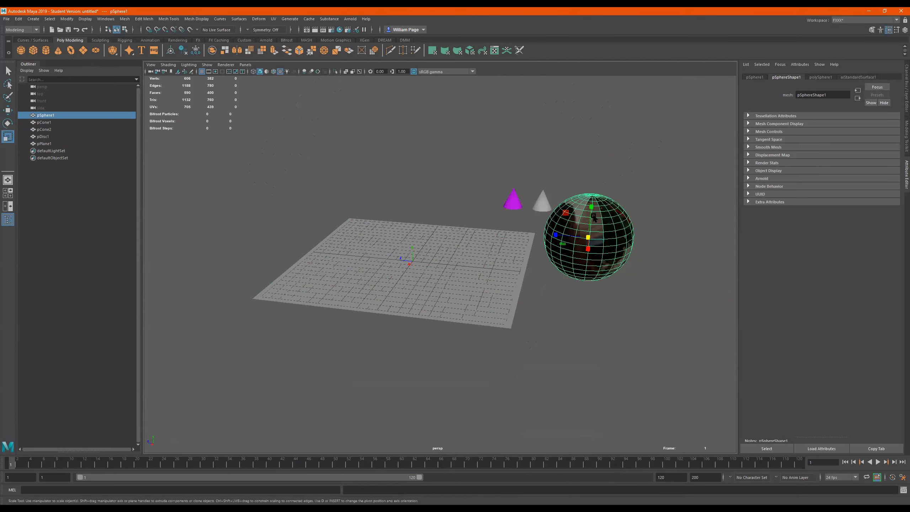
{"action": "right_click_drag", "start_coordinate": [600, 378], "coordinate": [600, 377]}
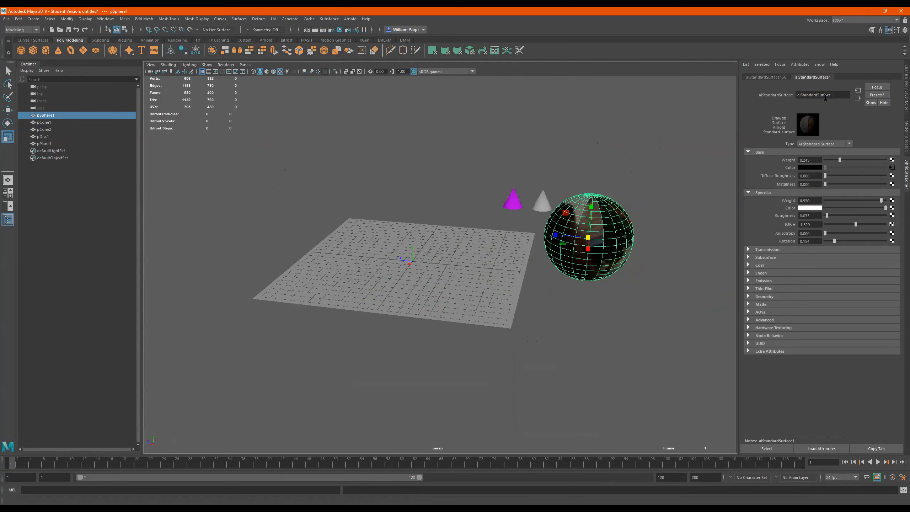
{"action": "left_click_drag", "start_coordinate": [565, 215], "coordinate": [548, 231], "text": "alt"}
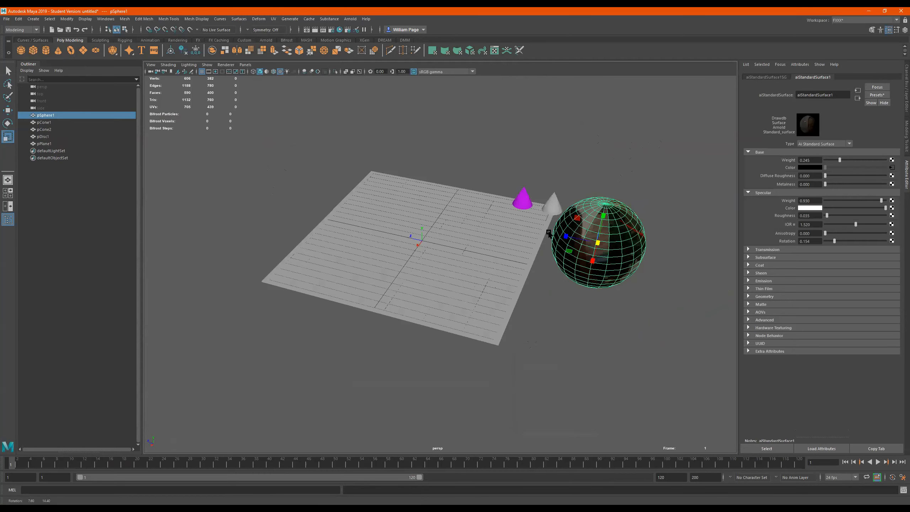
{"action": "left_click", "coordinate": [524, 235]}
{"action": "right_click", "coordinate": [523, 234]}
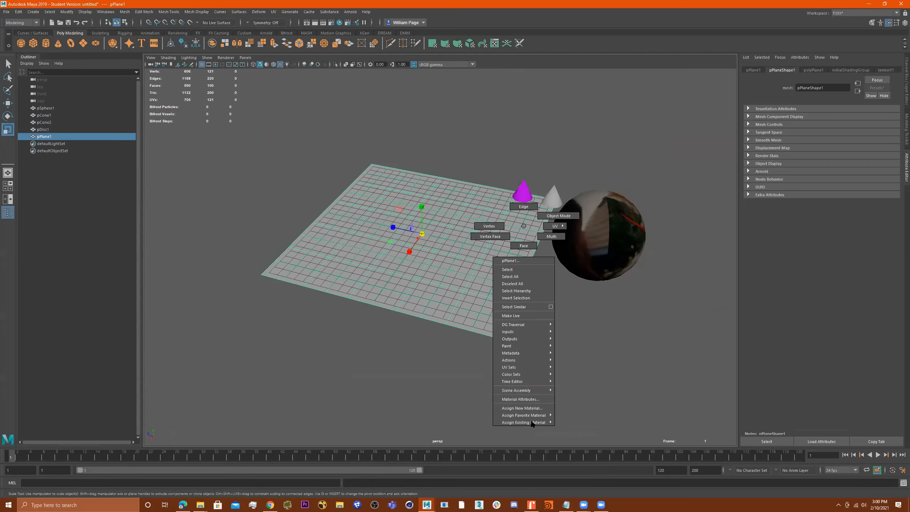
{"action": "mouse_move", "coordinate": [534, 416]}
{"action": "left_click", "coordinate": [573, 423]}
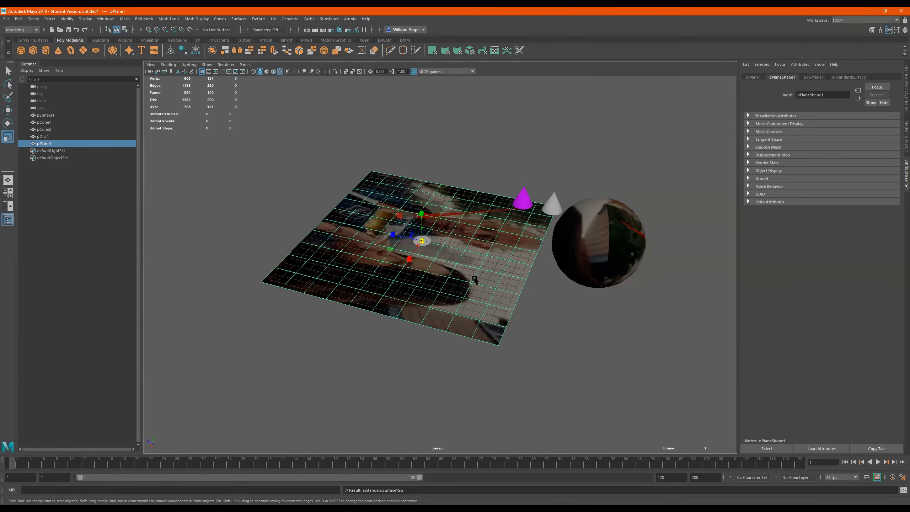
Stretch the plane along the X axis to more than twice the grid's width
{"action": "left_click_drag", "start_coordinate": [428, 307], "coordinate": [574, 304], "text": "alt"}
{"action": "middle_click_drag", "start_coordinate": [574, 304], "coordinate": [619, 282], "text": "alt"}
{"action": "left_click_drag", "start_coordinate": [444, 291], "coordinate": [512, 304]}
{"action": "mouse_move", "coordinate": [562, 338]}
{"action": "left_mouse_down", "text": "alt"}
{"action": "mouse_move", "coordinate": [563, 315]}
{"action": "mouse_move", "coordinate": [571, 328]}
{"action": "left_mouse_up", "text": "alt"}
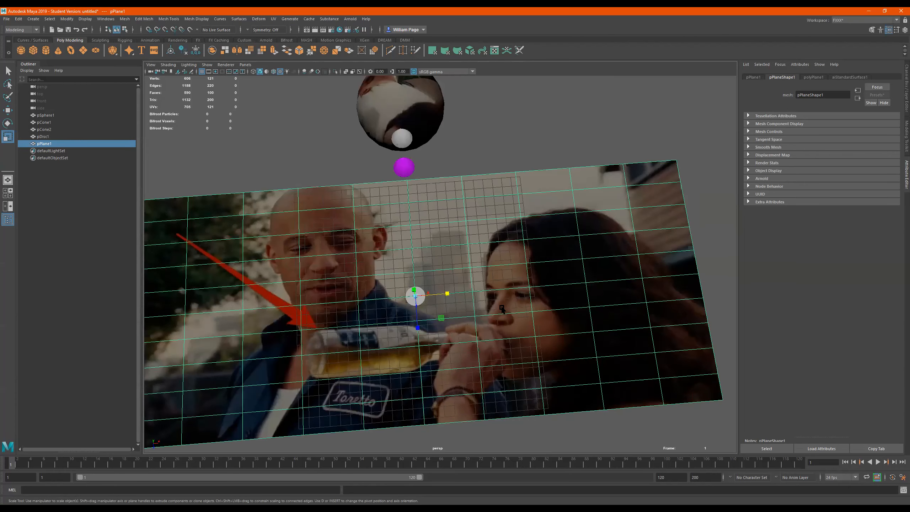
{"action": "scroll", "coordinate": [474, 279], "scroll_direction": "down", "scroll_amount": 1}
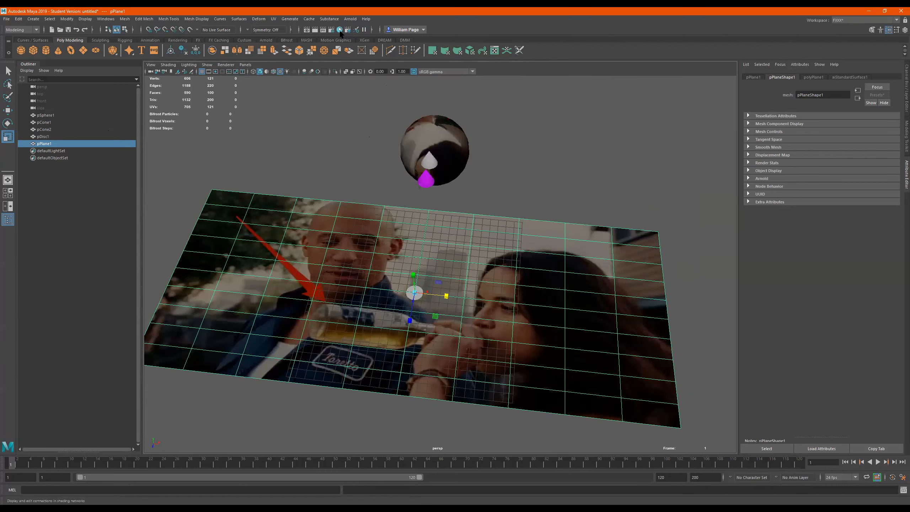
Reopen the Hypershade over the viewport and examine the aiStandardSurface1 node network and its property sections
{"action": "left_click", "coordinate": [339, 29]}
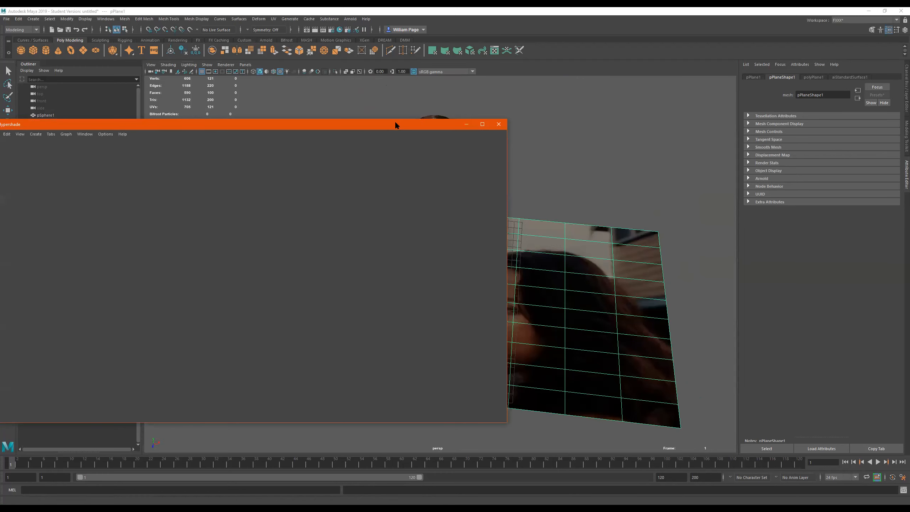
{"action": "left_click_drag", "start_coordinate": [402, 124], "coordinate": [587, 110]}
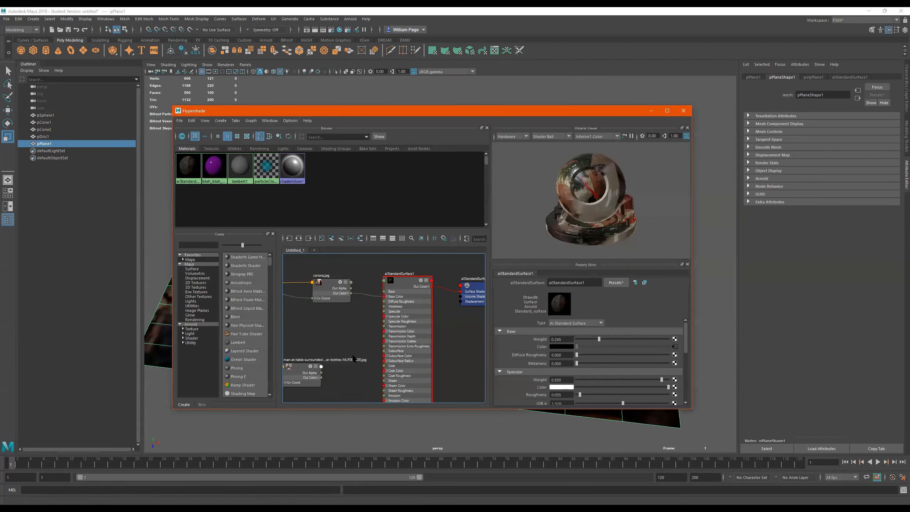
{"action": "scroll", "coordinate": [356, 360], "scroll_direction": "down", "scroll_amount": 3}
{"action": "middle_click_drag", "start_coordinate": [358, 347], "coordinate": [395, 328], "text": "alt"}
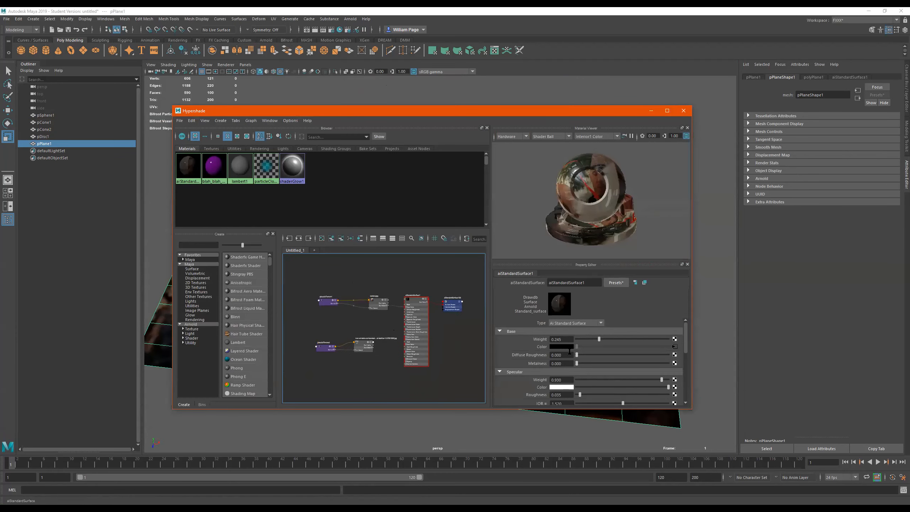
{"action": "scroll", "coordinate": [585, 349], "scroll_direction": "down", "scroll_amount": 5}
{"action": "scroll", "coordinate": [586, 349], "scroll_direction": "down", "scroll_amount": 2}
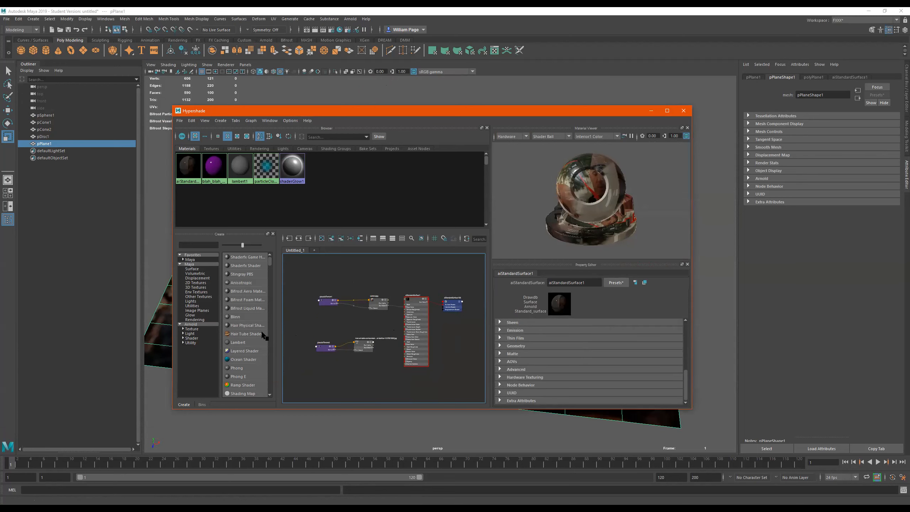
Browse the Arnold nodes available for creation, going through the Texture, Light and Shader categories
{"action": "left_click", "coordinate": [194, 325]}
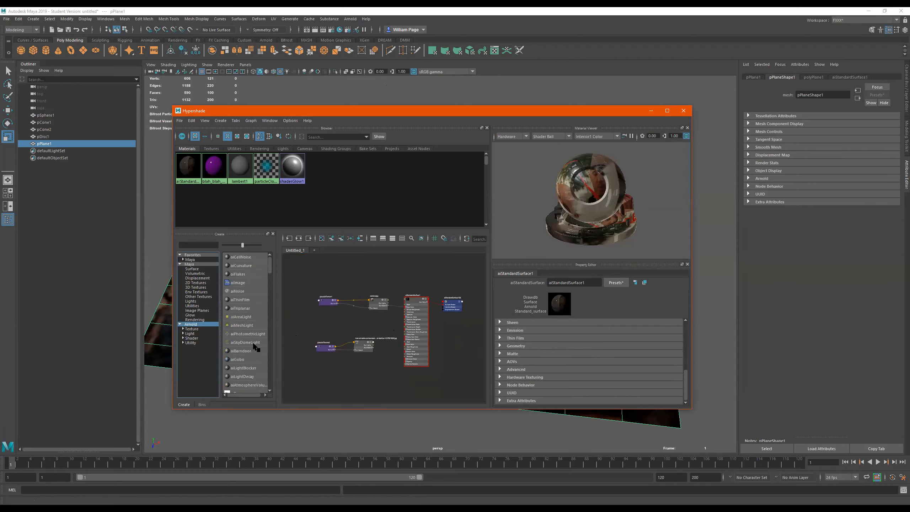
{"action": "scroll", "coordinate": [247, 372], "scroll_direction": "down", "scroll_amount": 8}
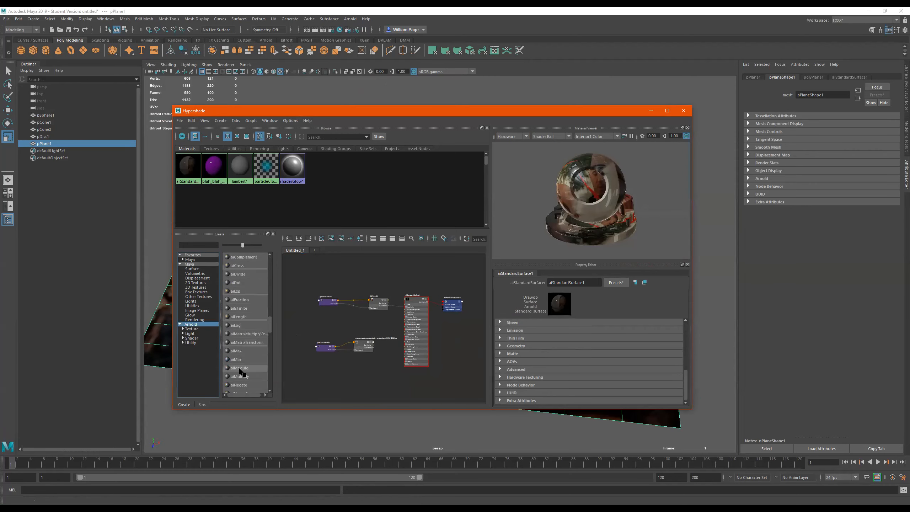
{"action": "left_click", "coordinate": [193, 329]}
{"action": "left_click", "coordinate": [190, 334]}
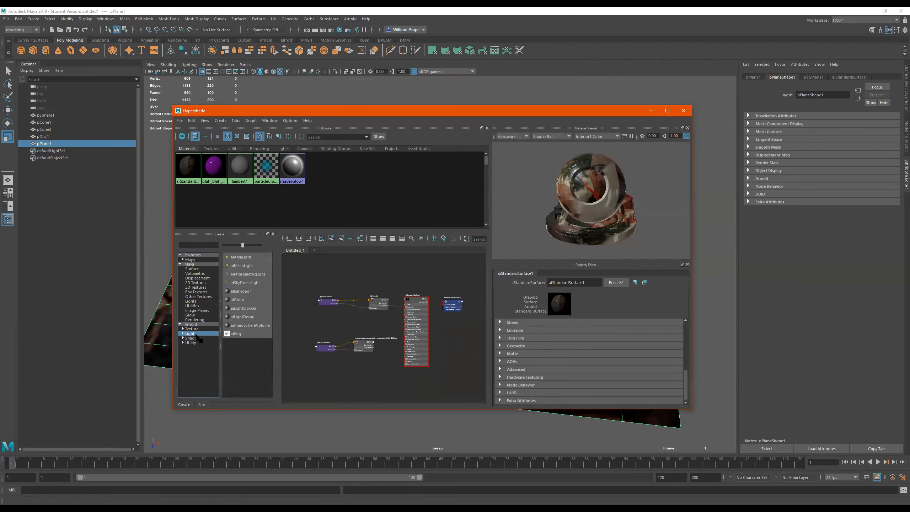
{"action": "left_click", "coordinate": [192, 339]}
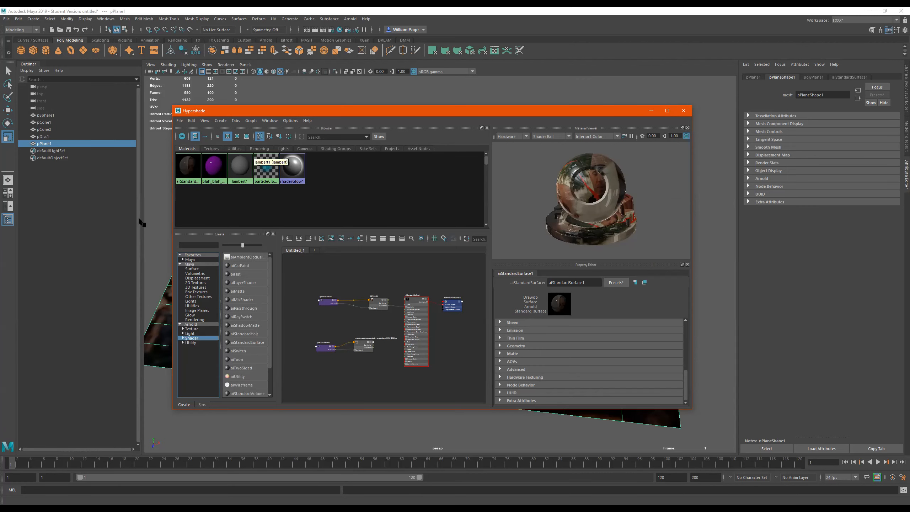
Enlarge the Hypershade window and select the aiStandardSurface1 node in the graph to show its Base and Specular properties
{"action": "left_click_drag", "start_coordinate": [172, 210], "coordinate": [114, 210]}
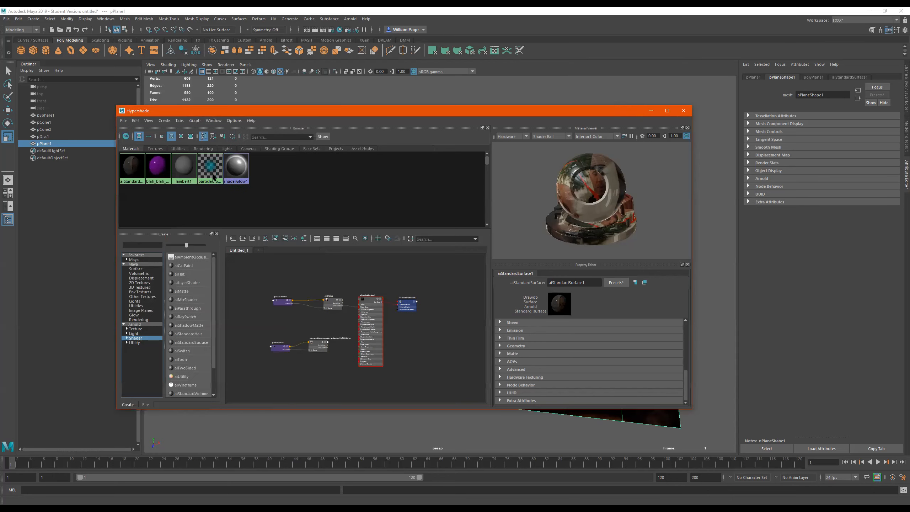
{"action": "left_click_drag", "start_coordinate": [383, 106], "coordinate": [383, 43]}
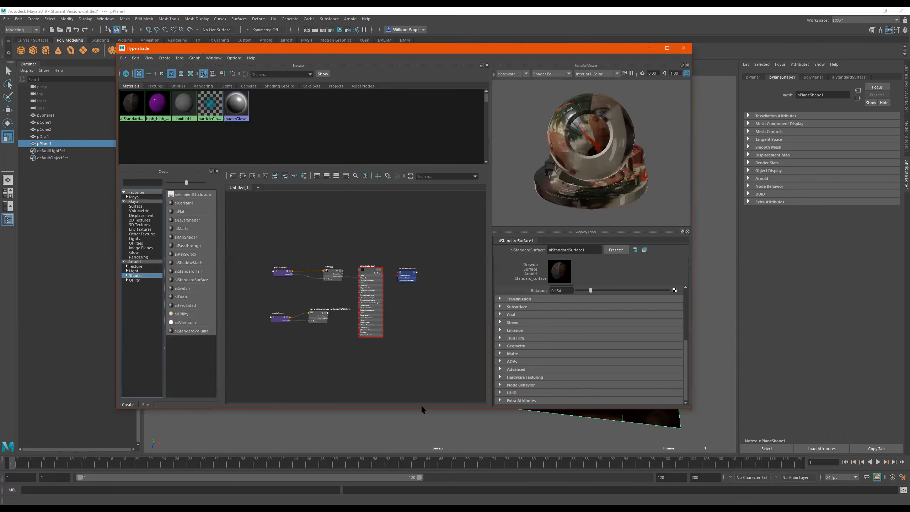
{"action": "left_click_drag", "start_coordinate": [422, 411], "coordinate": [419, 435]}
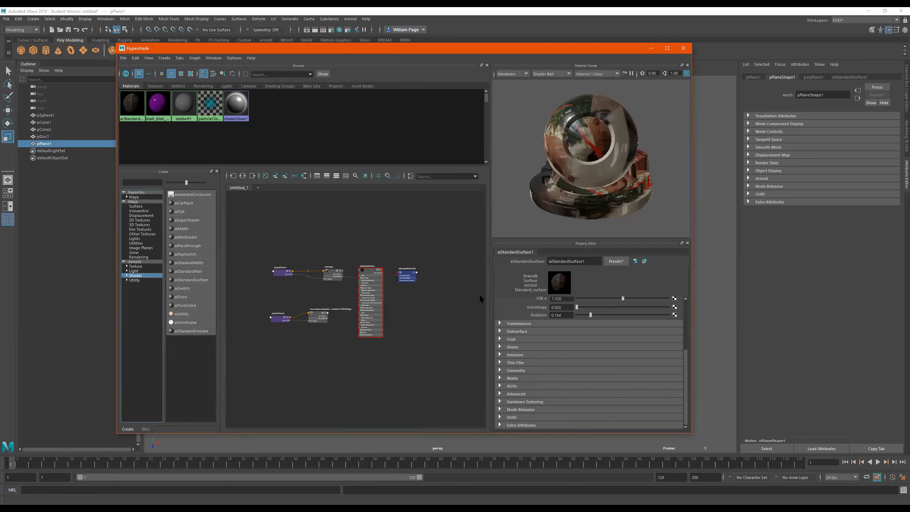
{"action": "scroll", "coordinate": [628, 325], "scroll_direction": "up", "scroll_amount": 5}
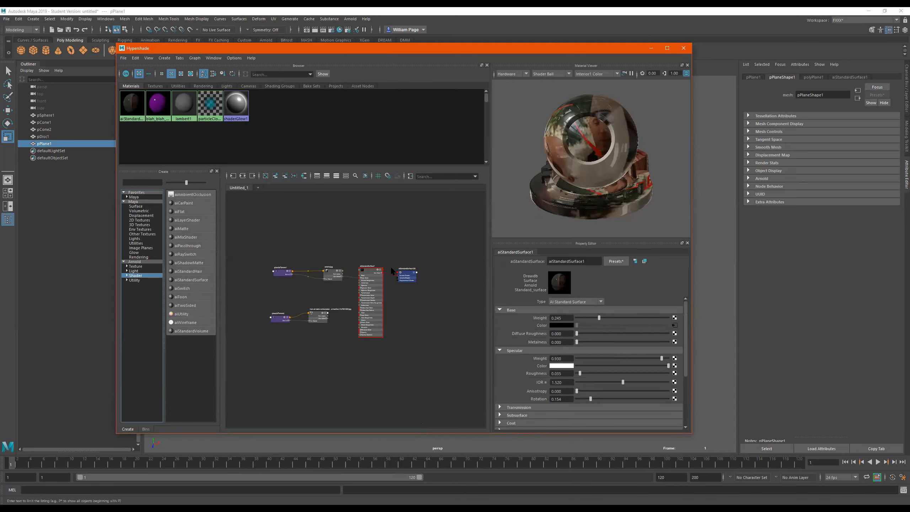
{"action": "scroll", "coordinate": [365, 246], "scroll_direction": "up", "scroll_amount": 2}
{"action": "left_click", "coordinate": [369, 275]}
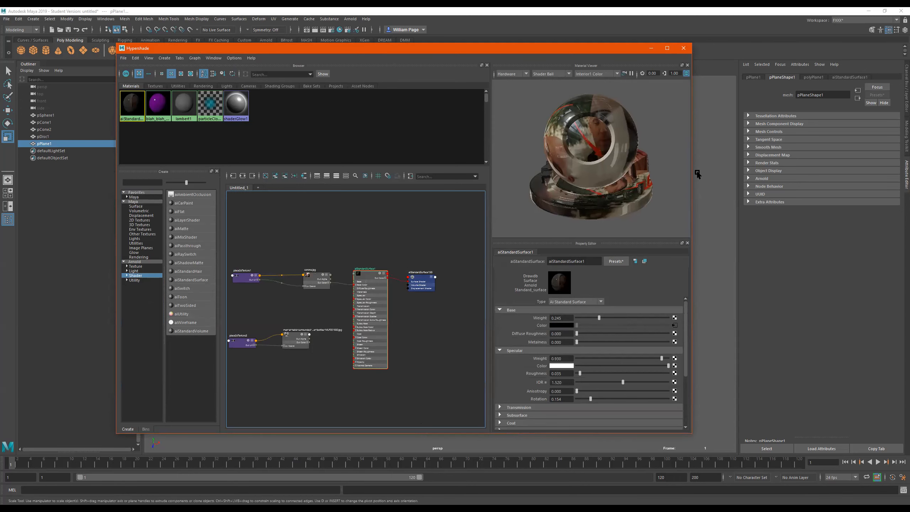
Show aiStandardSurface1's attributes beside the Hypershade and replace its settings with the Balloon preset
{"action": "left_click", "coordinate": [860, 77]}
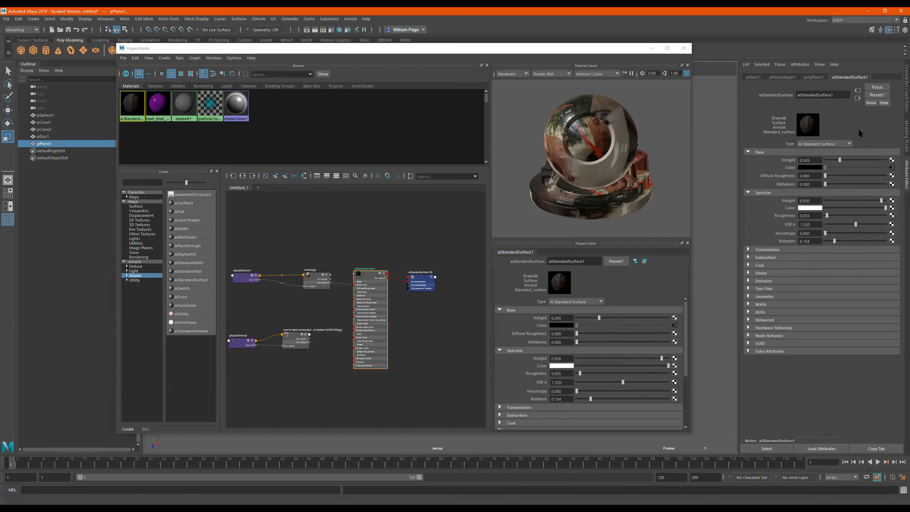
{"action": "left_click", "coordinate": [849, 143]}
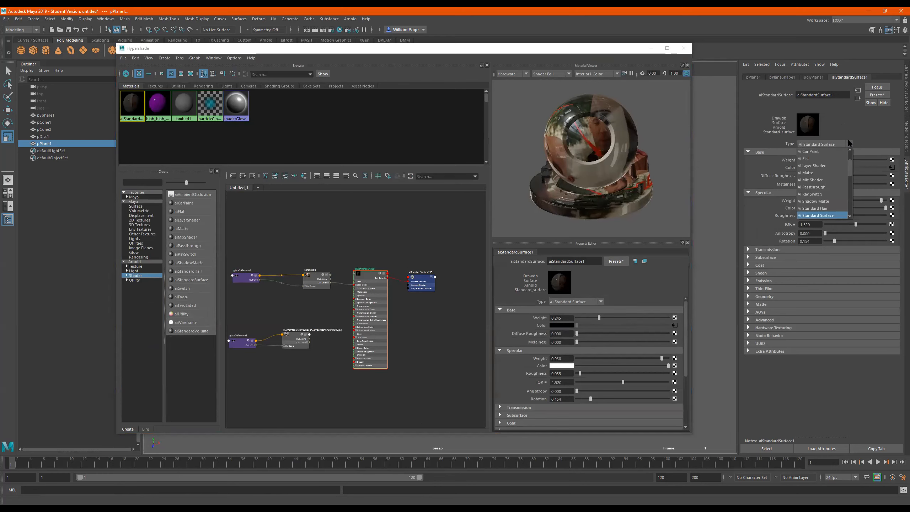
{"action": "left_click", "coordinate": [858, 125]}
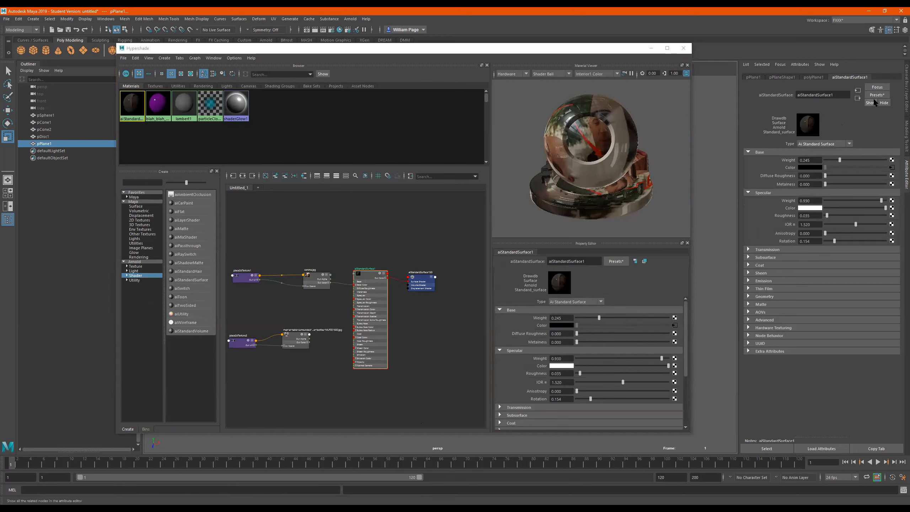
{"action": "left_click", "coordinate": [875, 96]}
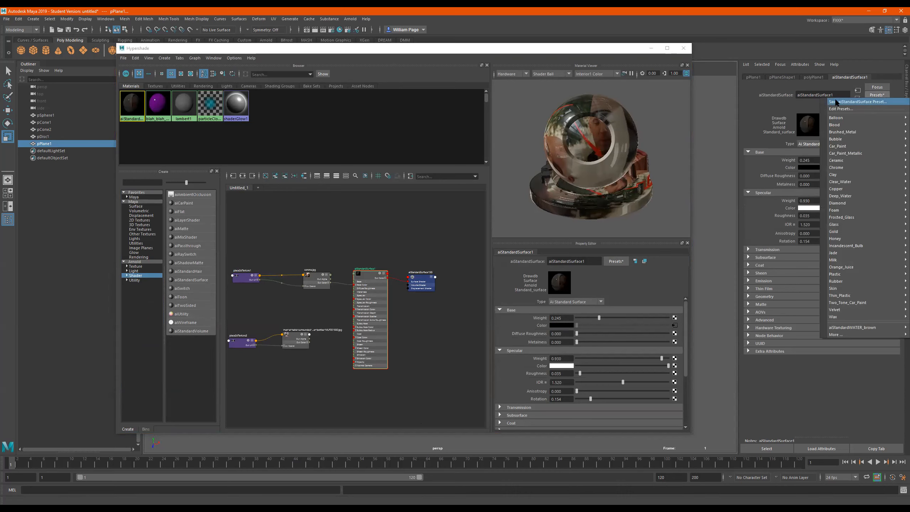
{"action": "mouse_move", "coordinate": [846, 115]}
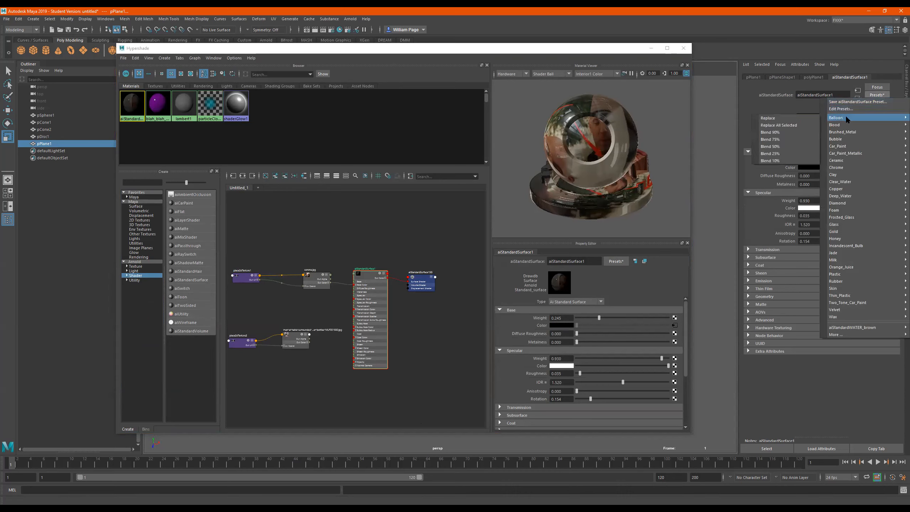
{"action": "left_click", "coordinate": [793, 118]}
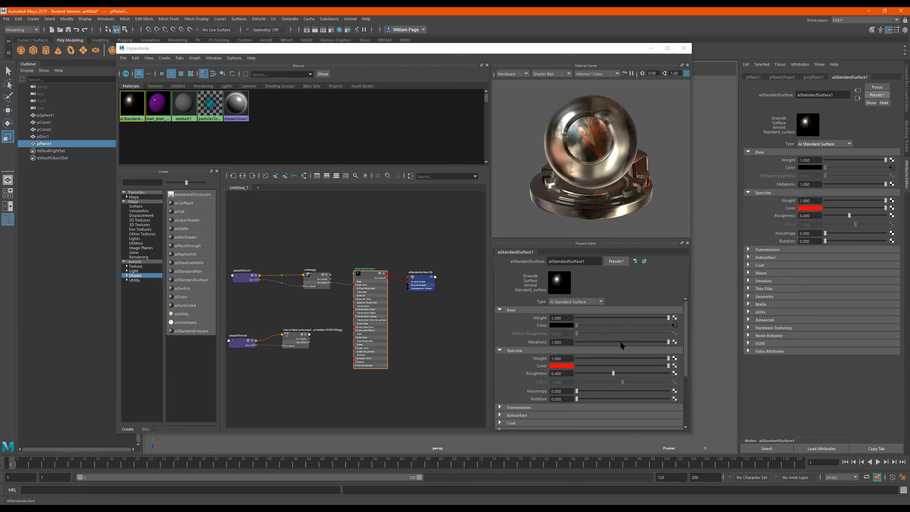
Follow the material's base Color input to the connected file1 texture and examine its image path
{"action": "scroll", "coordinate": [620, 341], "scroll_direction": "down", "scroll_amount": 2}
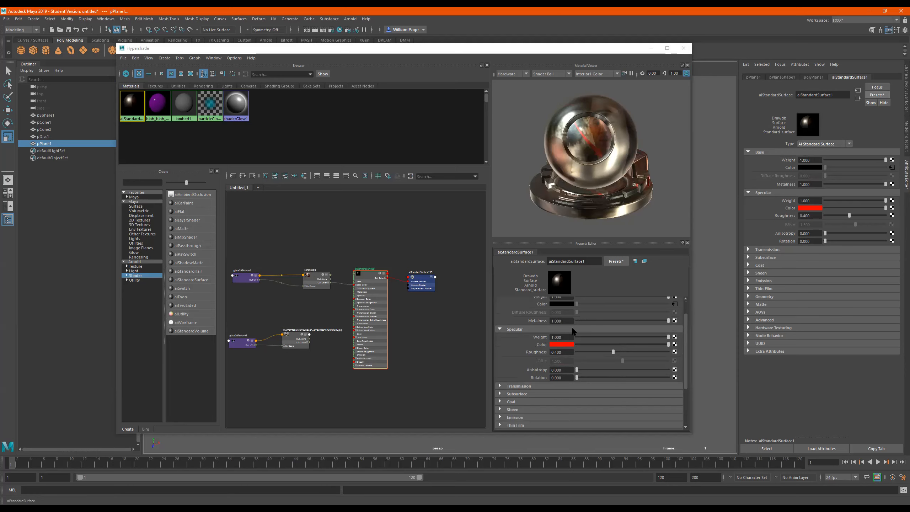
{"action": "scroll", "coordinate": [574, 328], "scroll_direction": "up", "scroll_amount": 2}
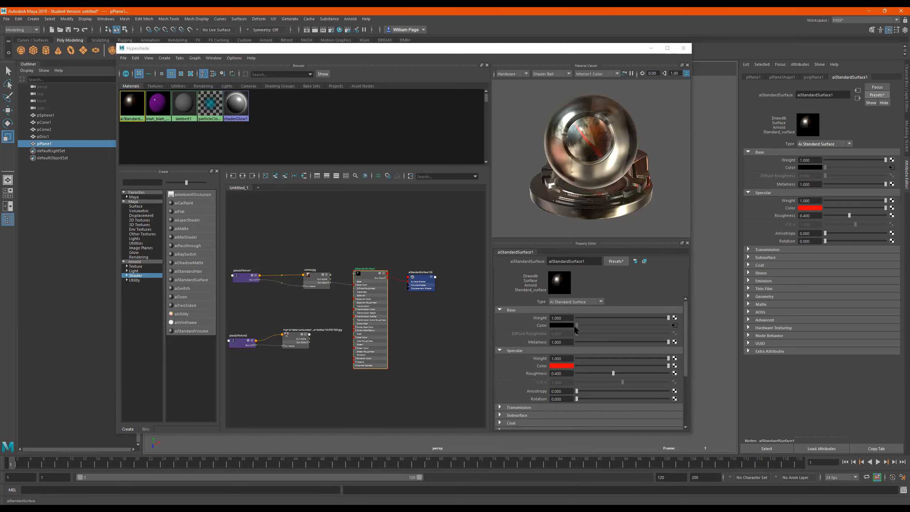
{"action": "right_click", "coordinate": [551, 328]}
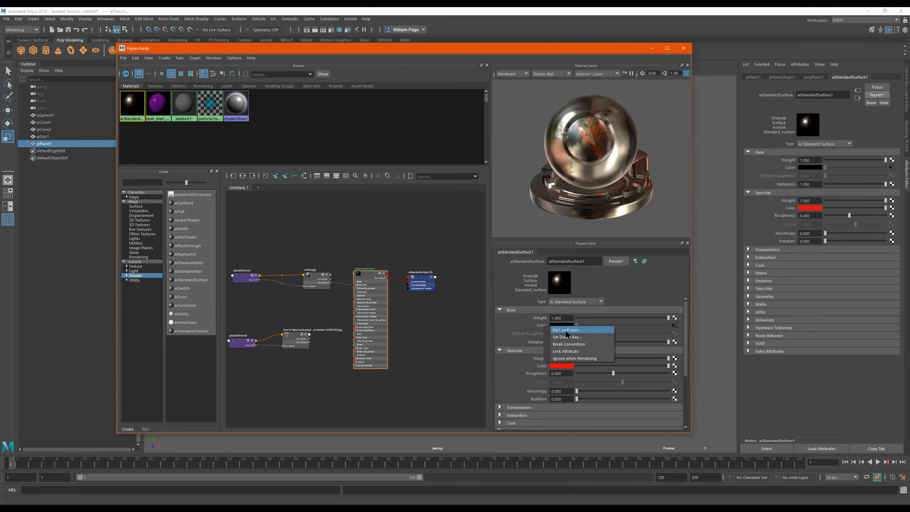
{"action": "left_click", "coordinate": [624, 325]}
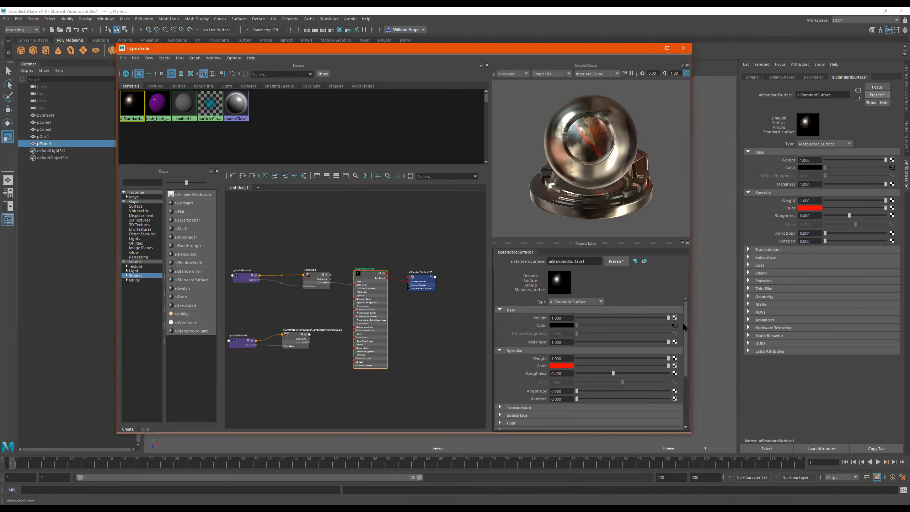
{"action": "left_click", "coordinate": [675, 325]}
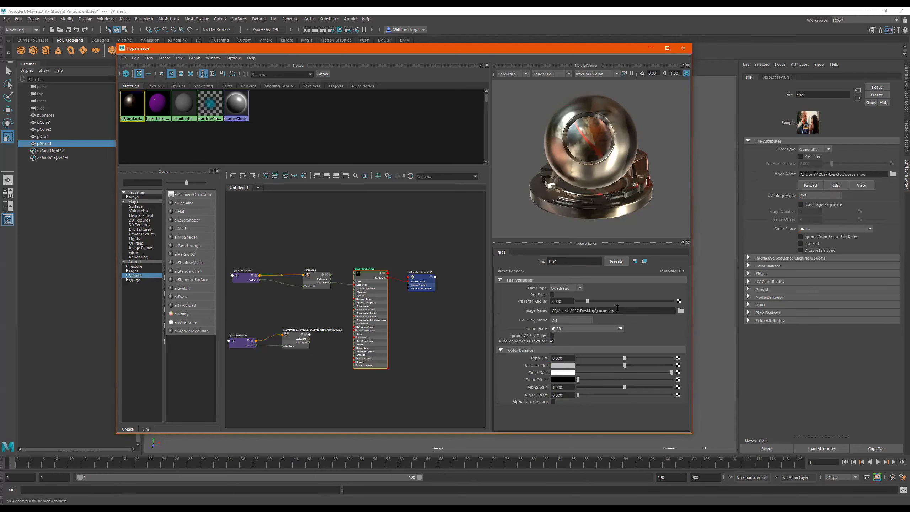
{"action": "left_click_drag", "start_coordinate": [632, 312], "coordinate": [538, 312]}
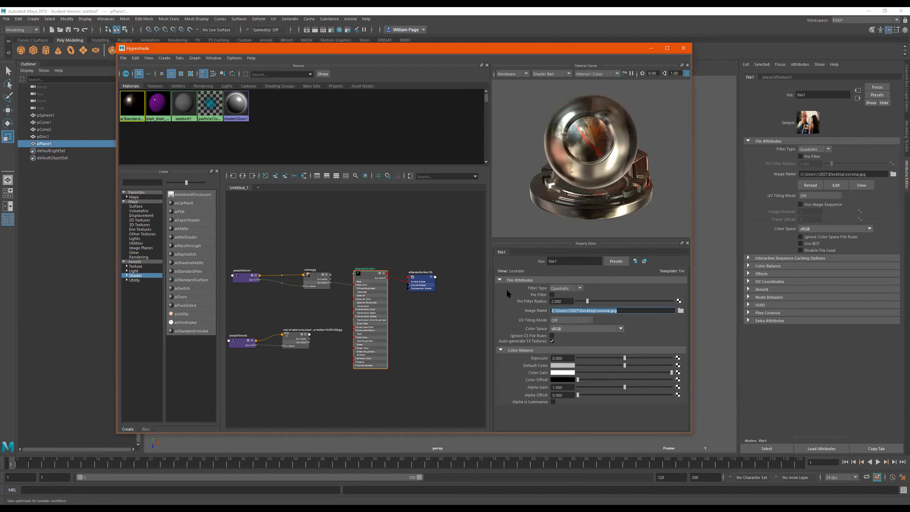
Break the file1 connection on aiStandardSurface1's base Color and set that color to white
{"action": "left_click", "coordinate": [371, 274]}
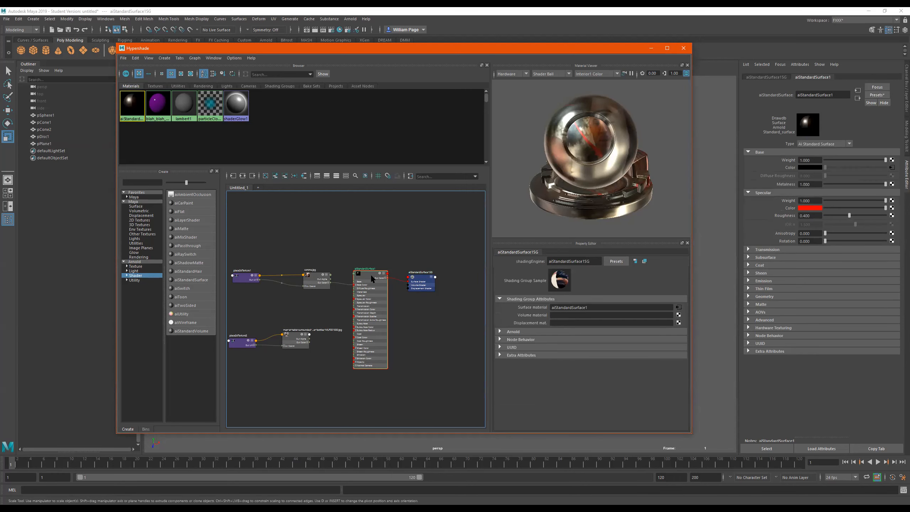
{"action": "right_click", "coordinate": [539, 326]}
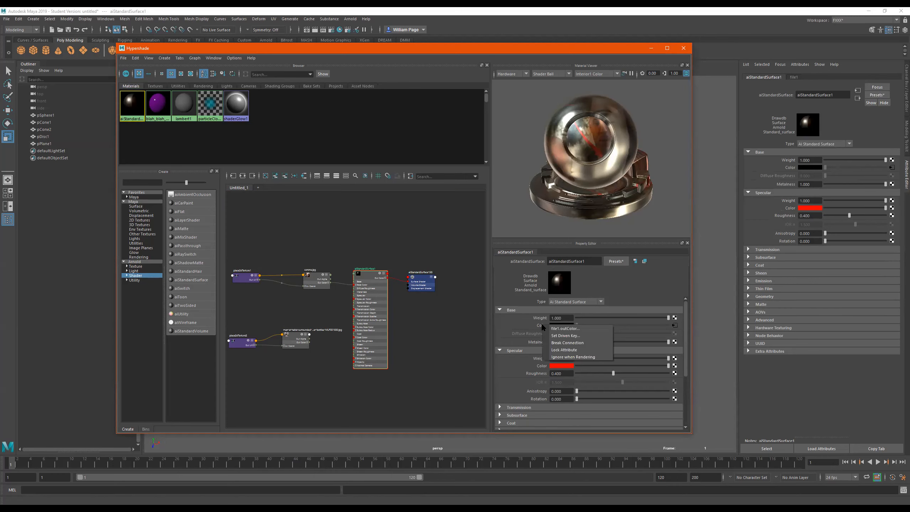
{"action": "left_click", "coordinate": [563, 340]}
{"action": "left_click_drag", "start_coordinate": [589, 326], "coordinate": [670, 325]}
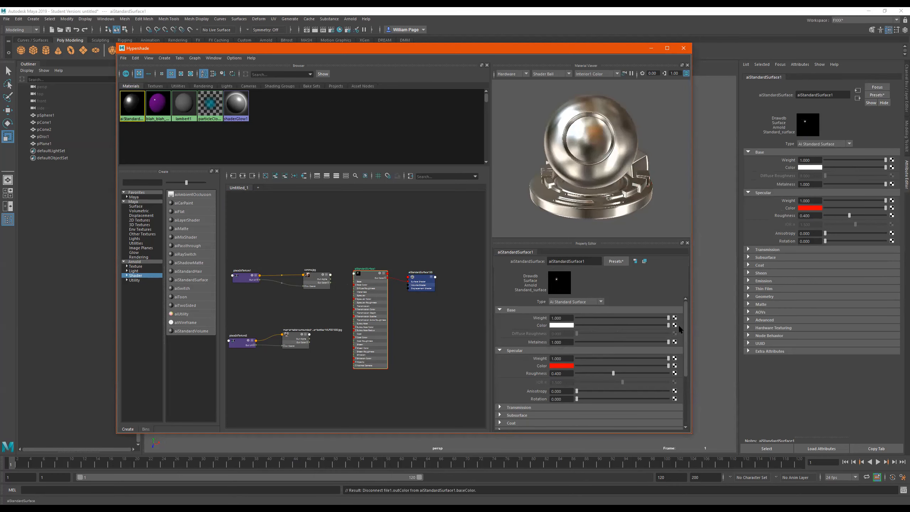
Reapply the Balloon preset to aiStandardSurface1, replacing its current settings
{"action": "left_click", "coordinate": [615, 261]}
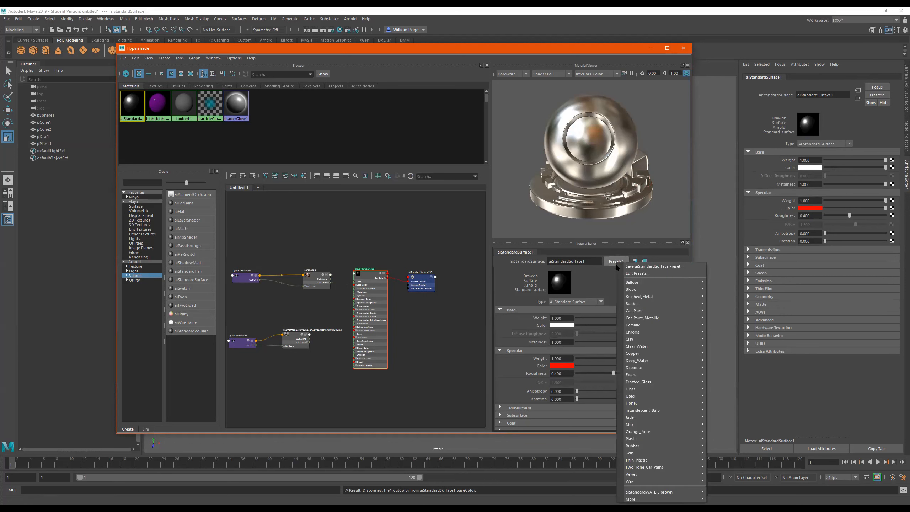
{"action": "mouse_move", "coordinate": [647, 283]}
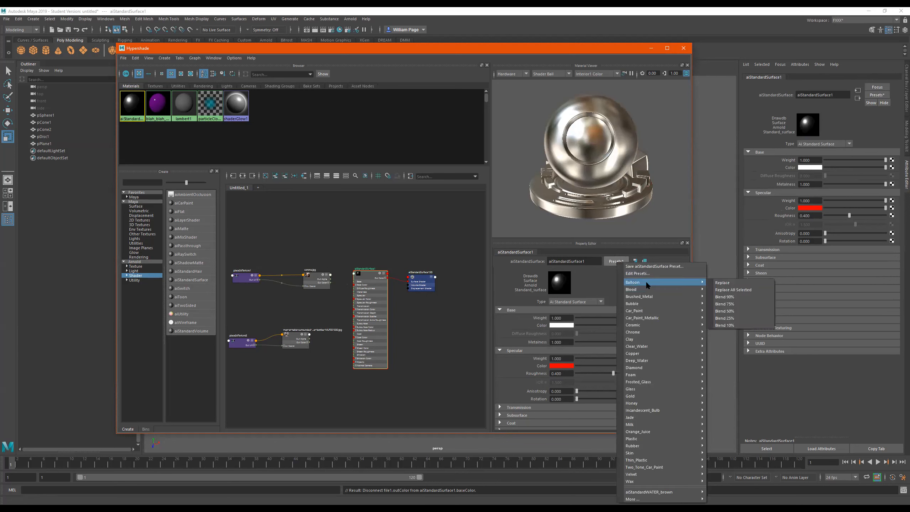
{"action": "left_click", "coordinate": [724, 283]}
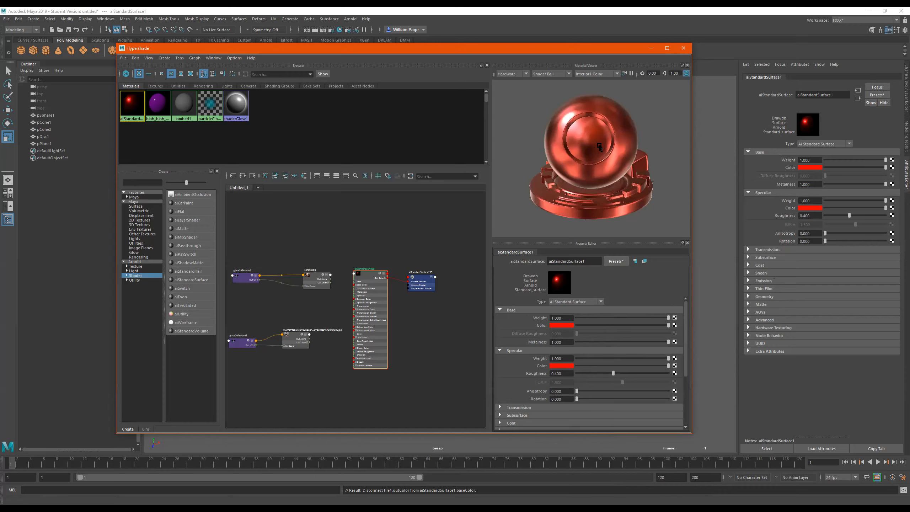
Examine the Balloon material on the preview shader ball from several sides and look over the other available presets
{"action": "left_click_drag", "start_coordinate": [635, 163], "coordinate": [543, 165]}
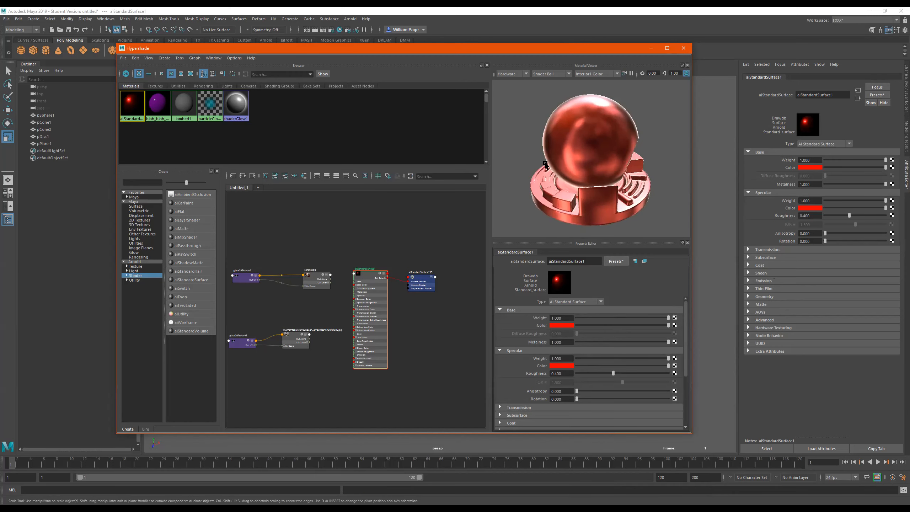
{"action": "left_click", "coordinate": [613, 262]}
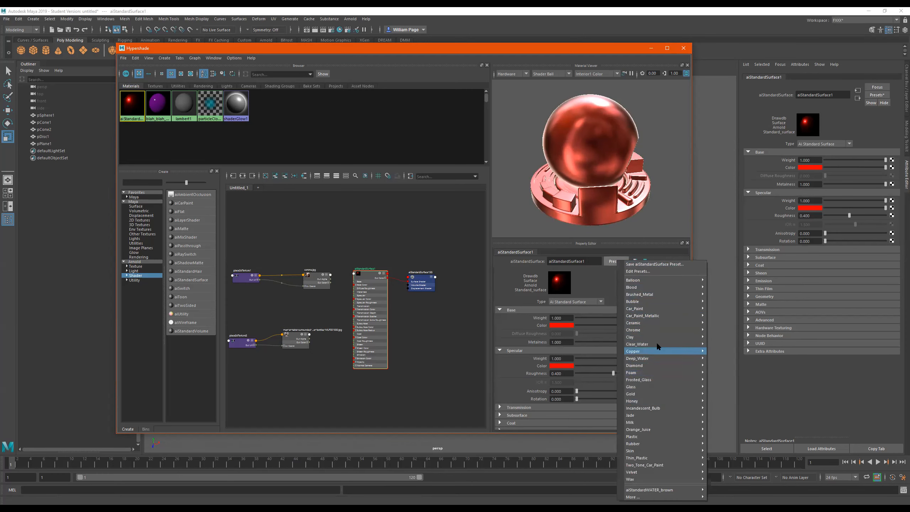
{"action": "left_click", "coordinate": [594, 282]}
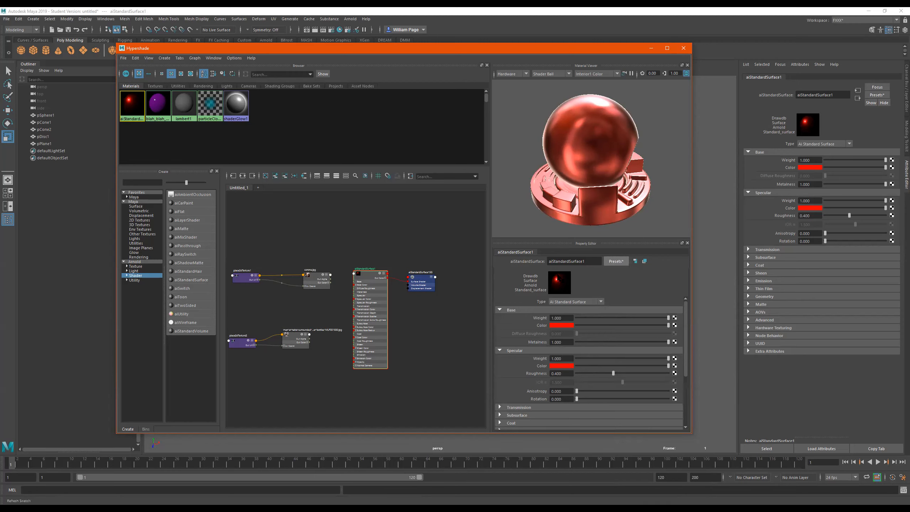
{"action": "left_click_drag", "start_coordinate": [623, 169], "coordinate": [504, 169], "text": "alt"}
{"action": "left_click_drag", "start_coordinate": [582, 183], "coordinate": [595, 196], "text": "alt"}
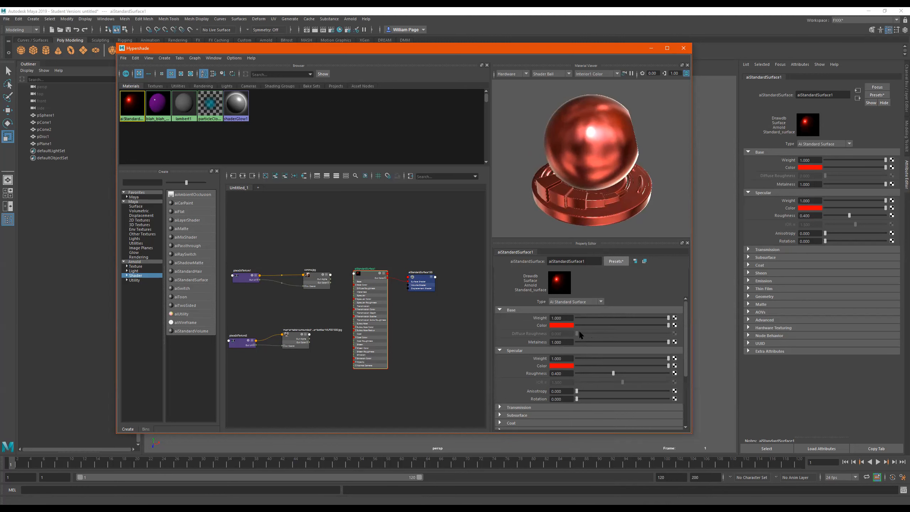
Expand and examine the Transmission, Subsurface and Coat sections of aiStandardSurface1's properties
{"action": "scroll", "coordinate": [585, 373], "scroll_direction": "down", "scroll_amount": 3}
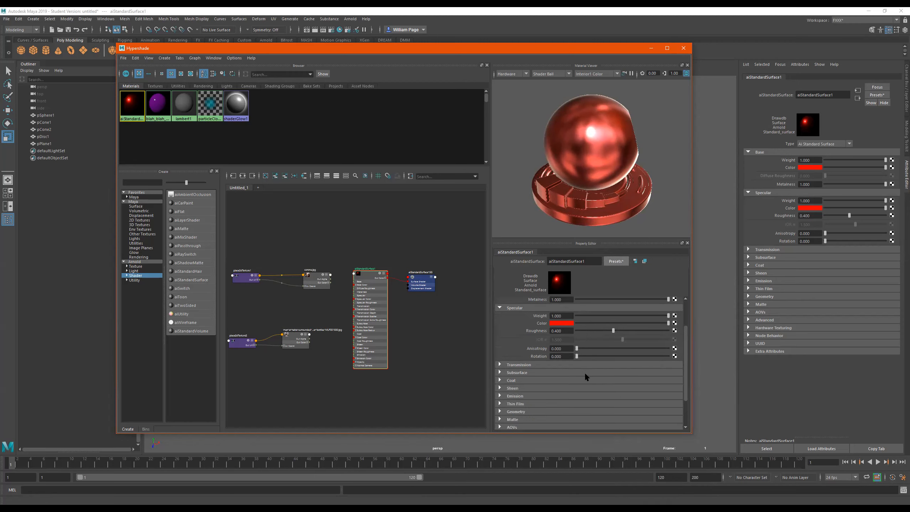
{"action": "left_click", "coordinate": [537, 364]}
{"action": "scroll", "coordinate": [542, 363], "scroll_direction": "down", "scroll_amount": 5}
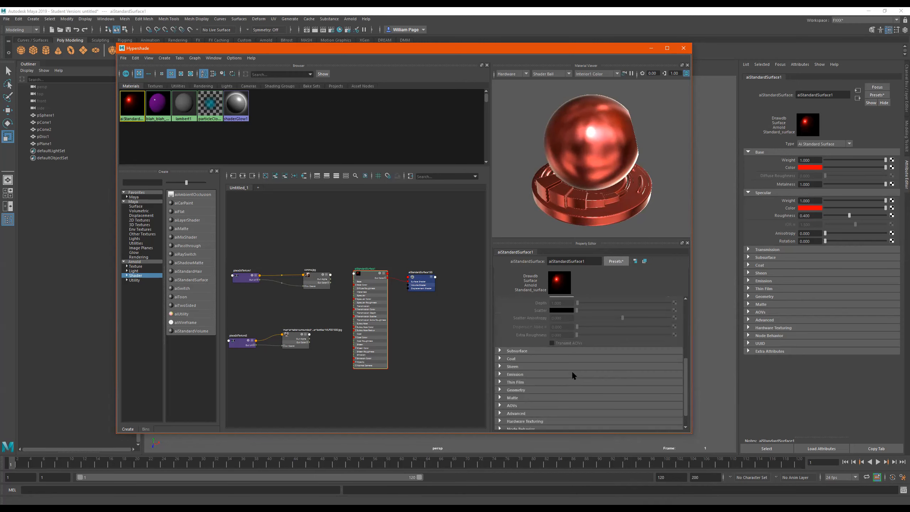
{"action": "left_click", "coordinate": [551, 352]}
{"action": "scroll", "coordinate": [574, 357], "scroll_direction": "down", "scroll_amount": 3}
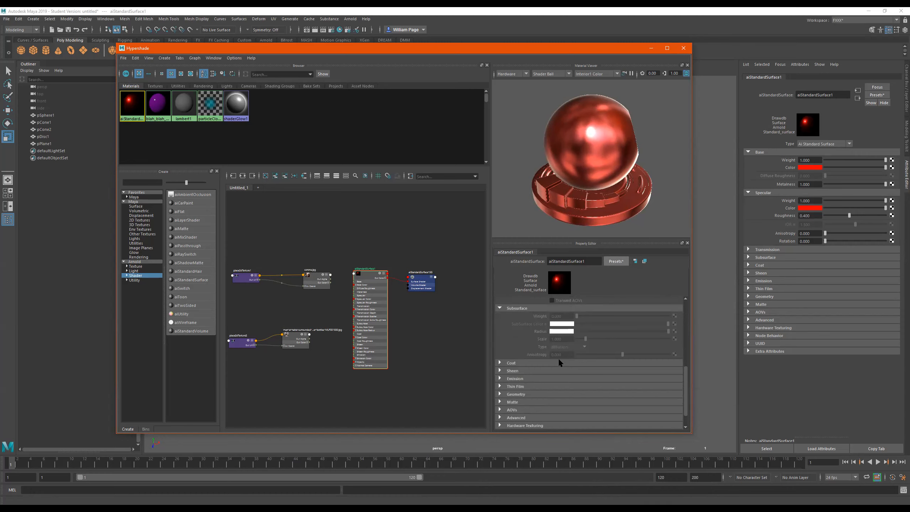
{"action": "left_click", "coordinate": [559, 361]}
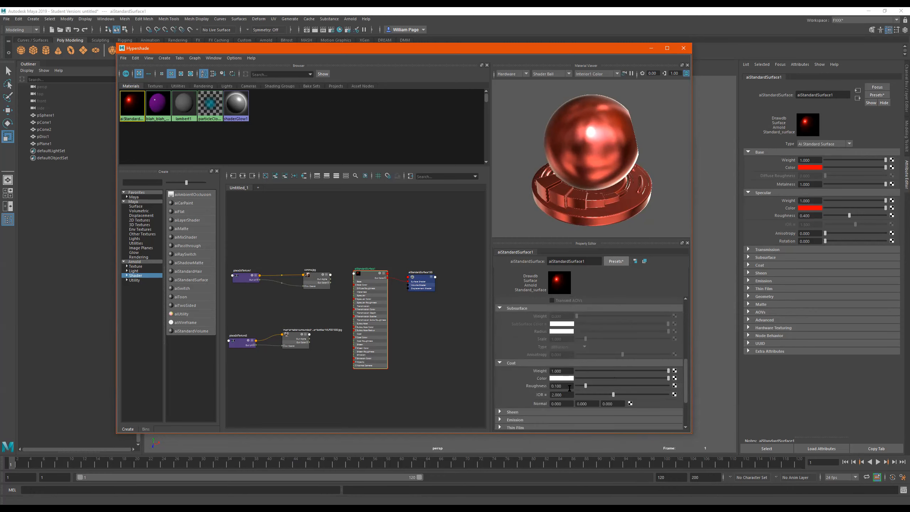
{"action": "scroll", "coordinate": [561, 393], "scroll_direction": "down", "scroll_amount": 2}
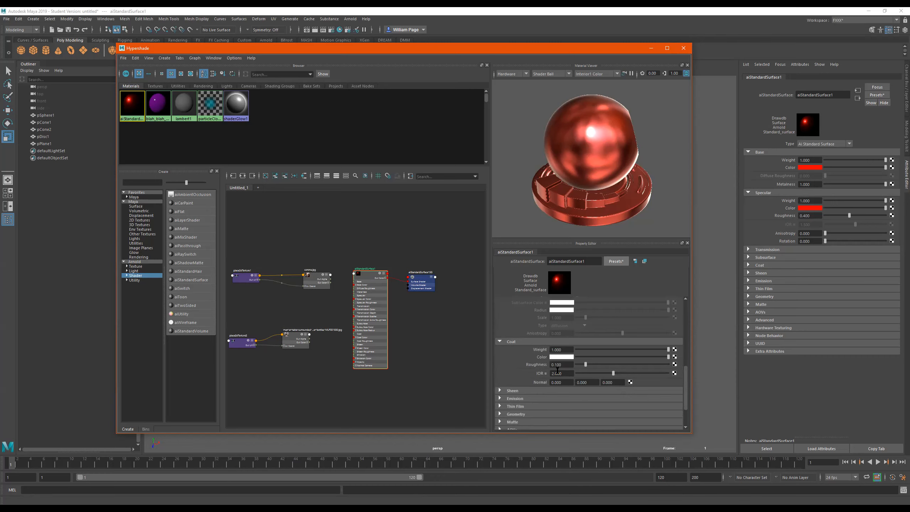
{"action": "scroll", "coordinate": [546, 393], "scroll_direction": "down", "scroll_amount": 4}
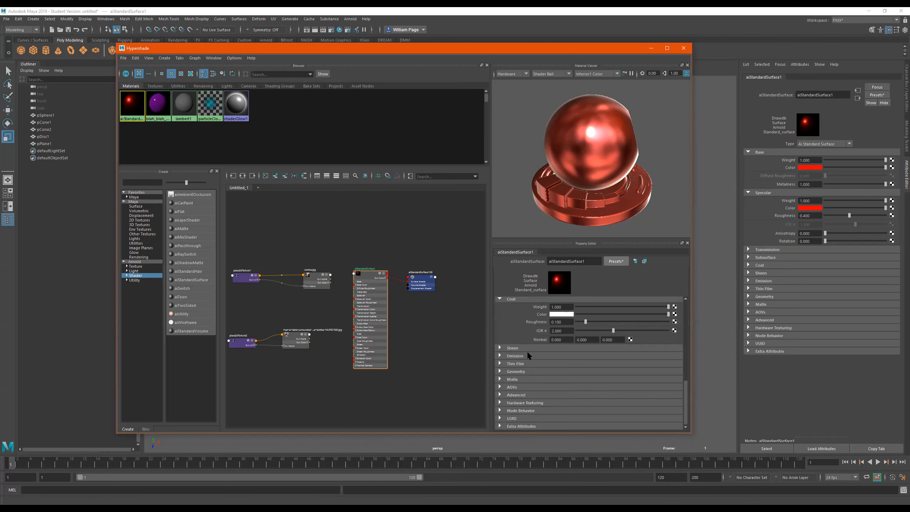
Expand the Sheen, Emission, Thin Film and Geometry sections and inspect the material preview from another side
{"action": "left_click", "coordinate": [529, 347]}
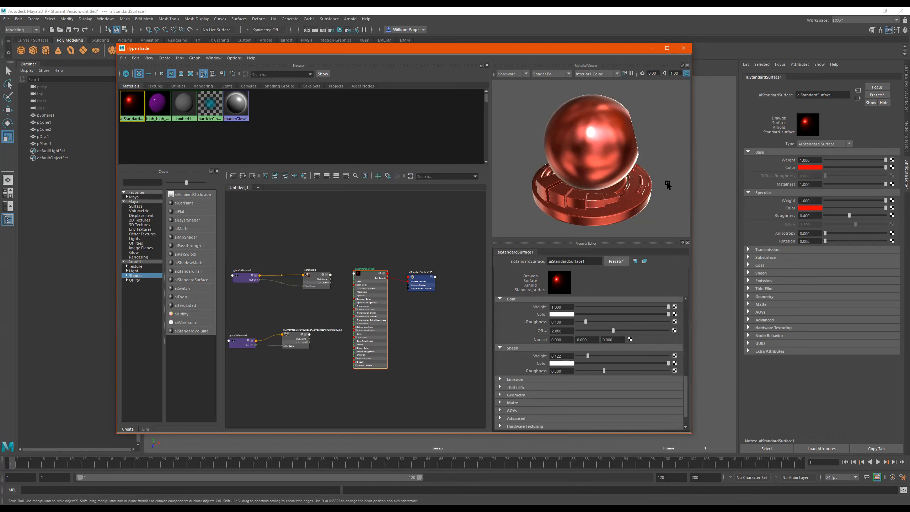
{"action": "left_click_drag", "start_coordinate": [648, 187], "coordinate": [527, 188]}
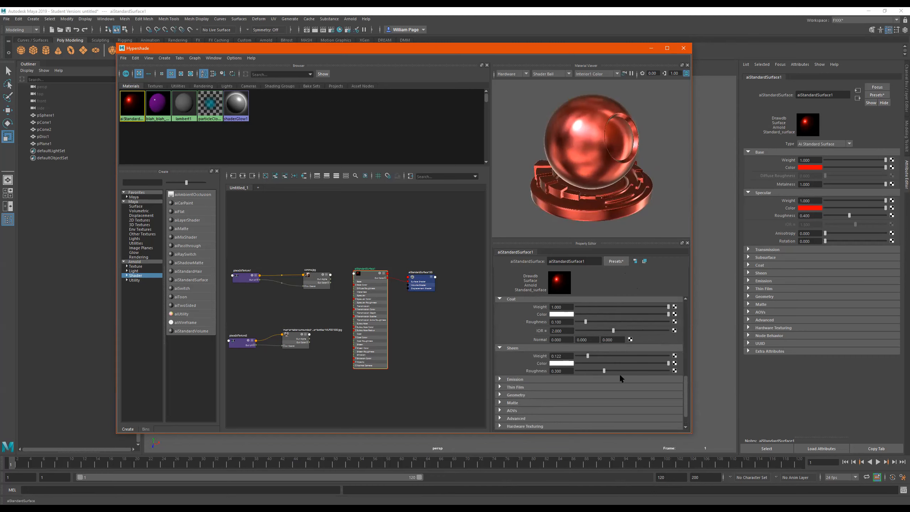
{"action": "left_click", "coordinate": [601, 380]}
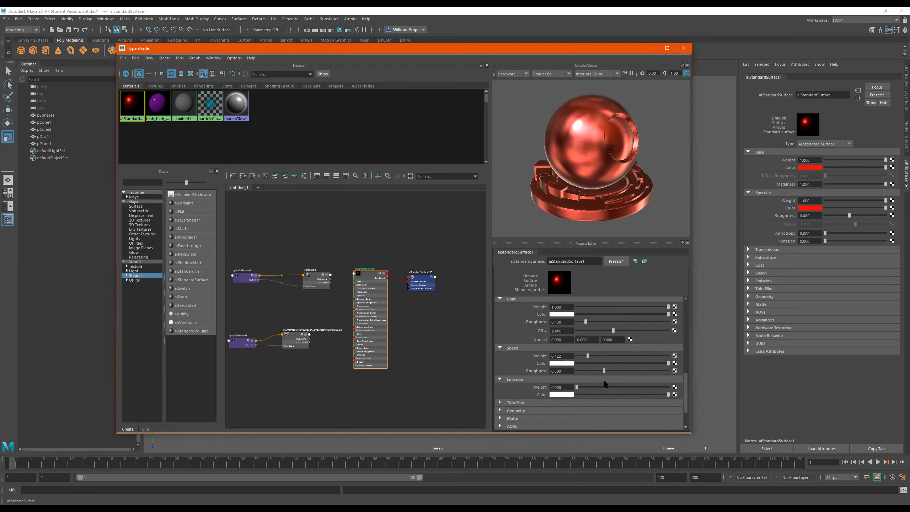
{"action": "scroll", "coordinate": [574, 370], "scroll_direction": "down", "scroll_amount": 2}
{"action": "scroll", "coordinate": [591, 369], "scroll_direction": "down", "scroll_amount": 1}
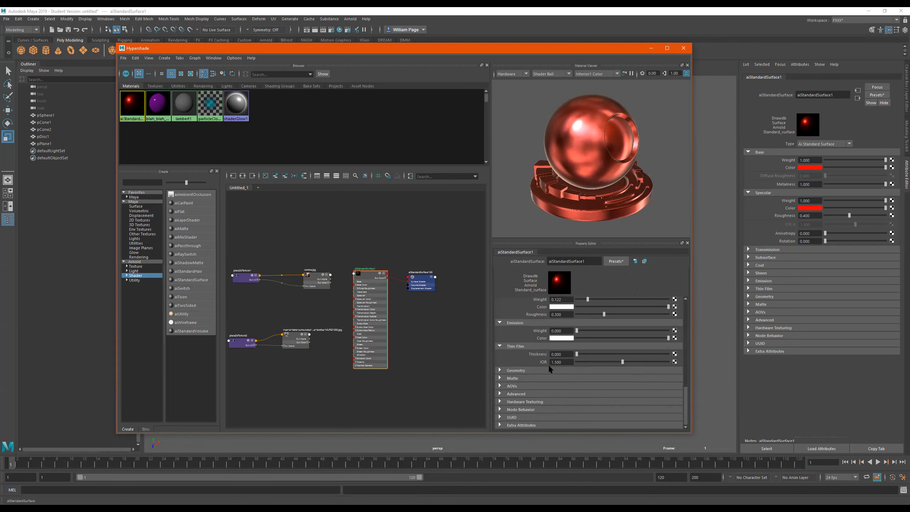
{"action": "left_click", "coordinate": [553, 370]}
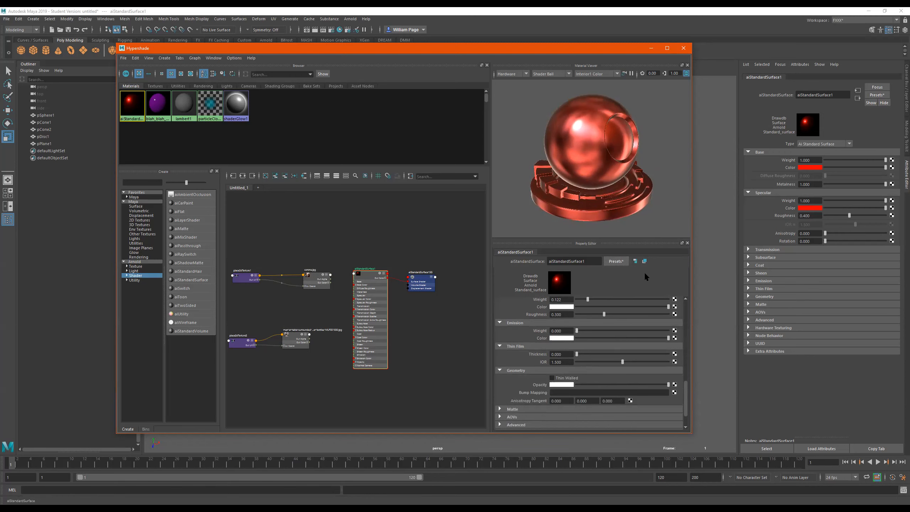
Blend the Diamond preset into aiStandardSurface1 at 10%
{"action": "scroll", "coordinate": [398, 297], "scroll_direction": "up", "scroll_amount": 4}
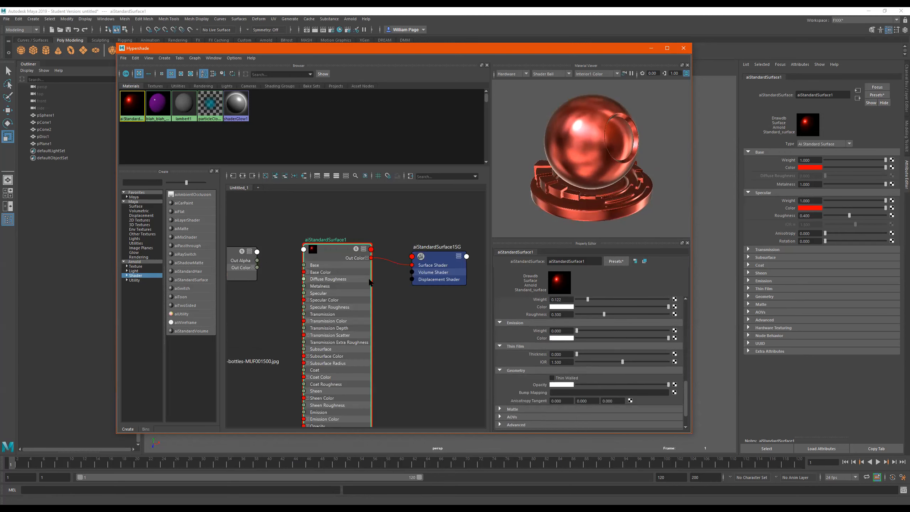
{"action": "scroll", "coordinate": [369, 283], "scroll_direction": "down", "scroll_amount": 4}
{"action": "left_click", "coordinate": [623, 262]}
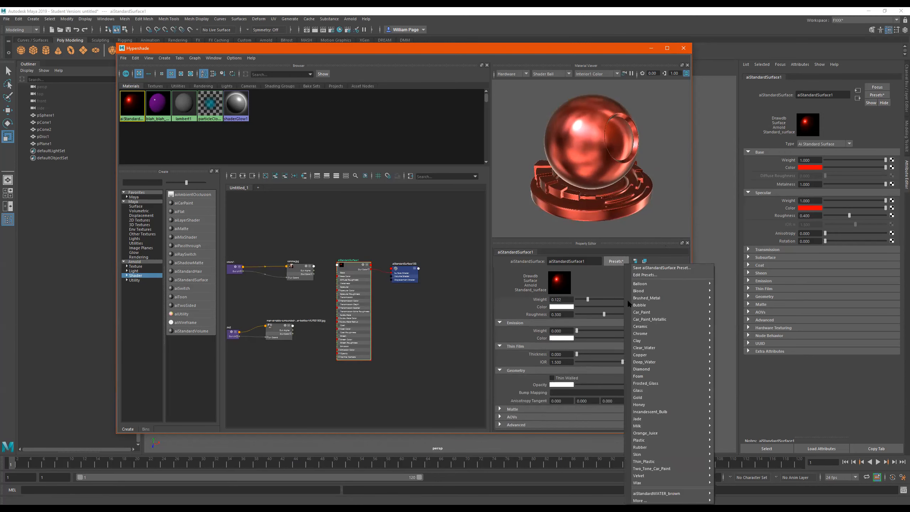
{"action": "mouse_move", "coordinate": [660, 363]}
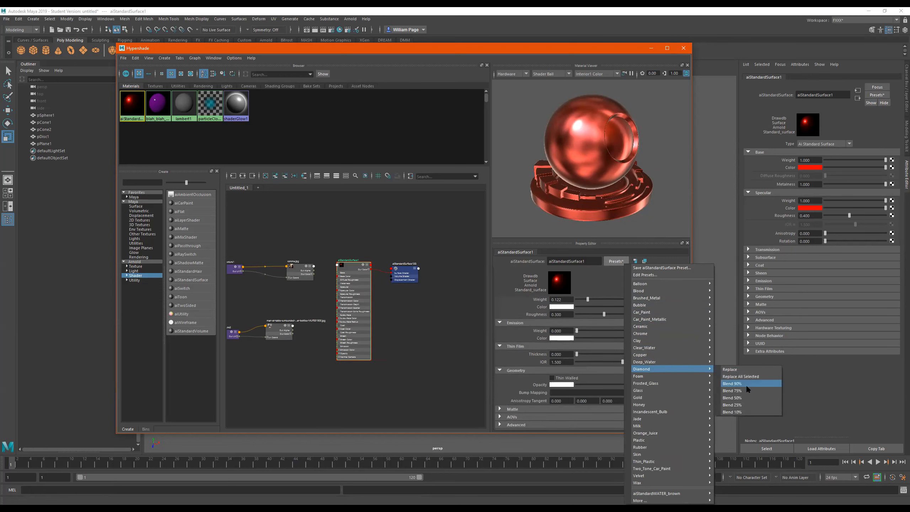
{"action": "left_click", "coordinate": [729, 413]}
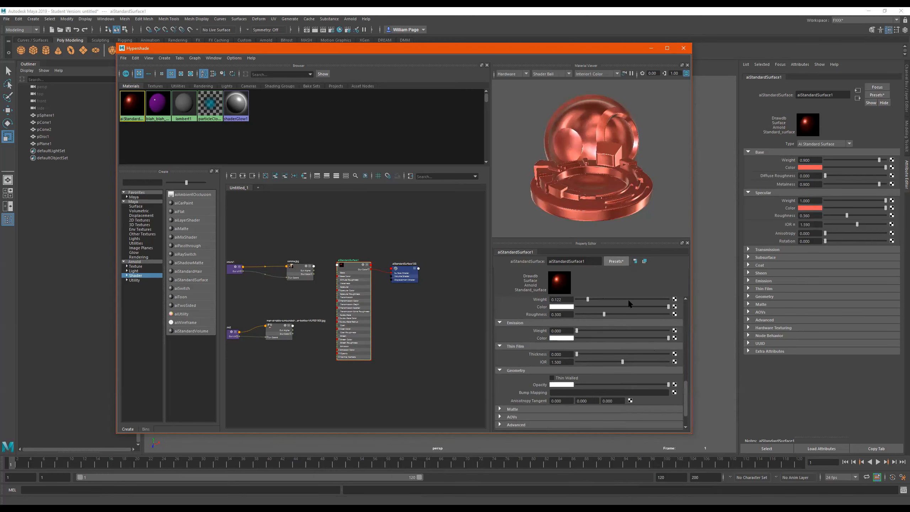
Replace aiStandardSurface1's settings with the Glass preset and inspect the preview shader ball from several sides
{"action": "left_click", "coordinate": [617, 261]}
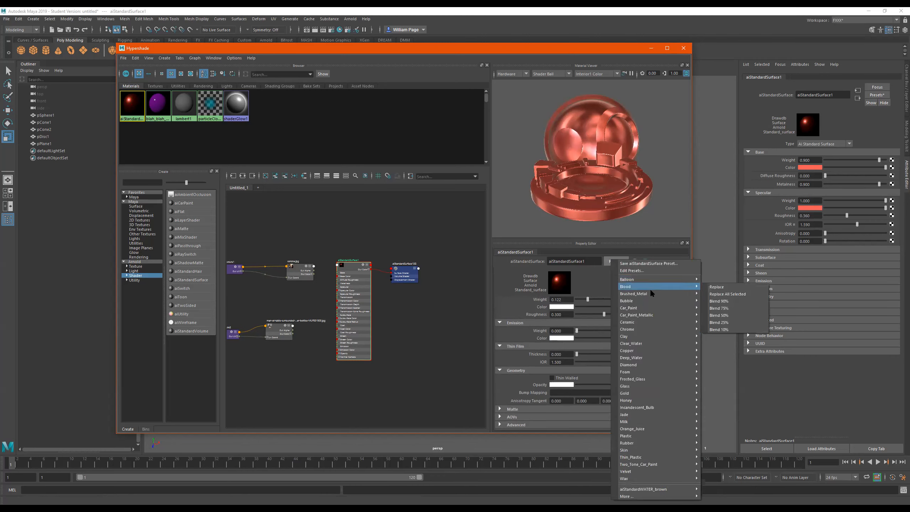
{"action": "mouse_move", "coordinate": [647, 387]}
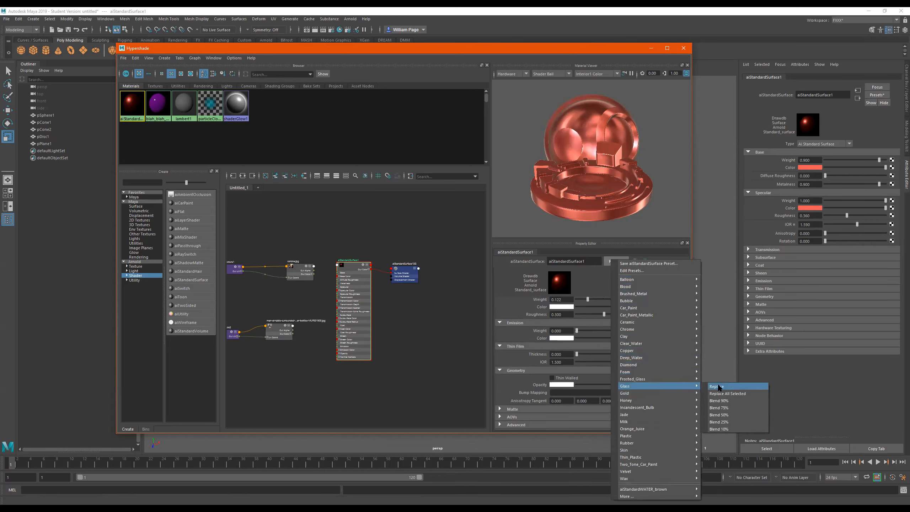
{"action": "left_click", "coordinate": [719, 385]}
{"action": "mouse_move", "coordinate": [597, 163]}
{"action": "left_mouse_down"}
{"action": "mouse_move", "coordinate": [539, 158]}
{"action": "mouse_move", "coordinate": [510, 187]}
{"action": "mouse_move", "coordinate": [617, 217]}
{"action": "mouse_move", "coordinate": [493, 163]}
{"action": "mouse_move", "coordinate": [534, 191]}
{"action": "mouse_move", "coordinate": [484, 170]}
{"action": "mouse_move", "coordinate": [630, 174]}
{"action": "mouse_move", "coordinate": [598, 182]}
{"action": "mouse_move", "coordinate": [607, 197]}
{"action": "mouse_move", "coordinate": [590, 179]}
{"action": "mouse_move", "coordinate": [593, 168]}
{"action": "mouse_move", "coordinate": [641, 165]}
{"action": "mouse_move", "coordinate": [587, 174]}
{"action": "left_mouse_up"}
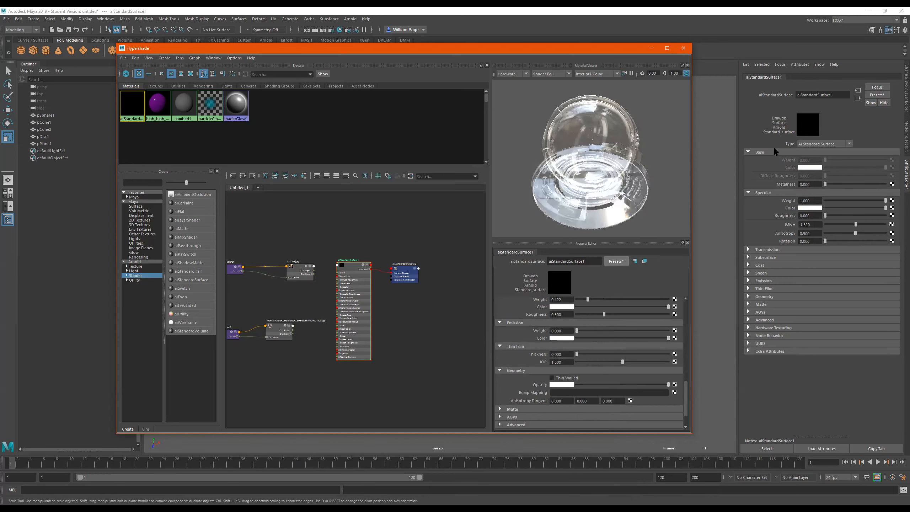
{"action": "left_click_drag", "start_coordinate": [621, 146], "coordinate": [701, 140], "text": "alt"}
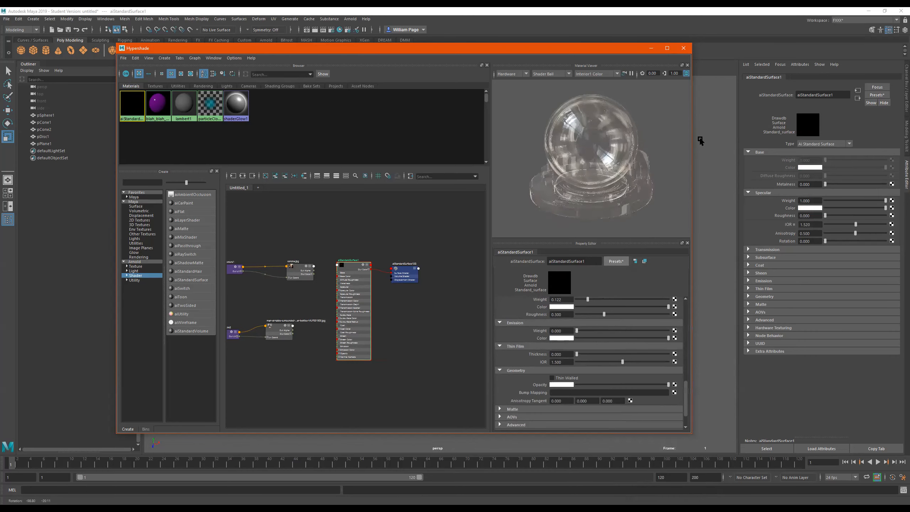
{"action": "left_click_drag", "start_coordinate": [591, 155], "coordinate": [629, 171], "text": "alt"}
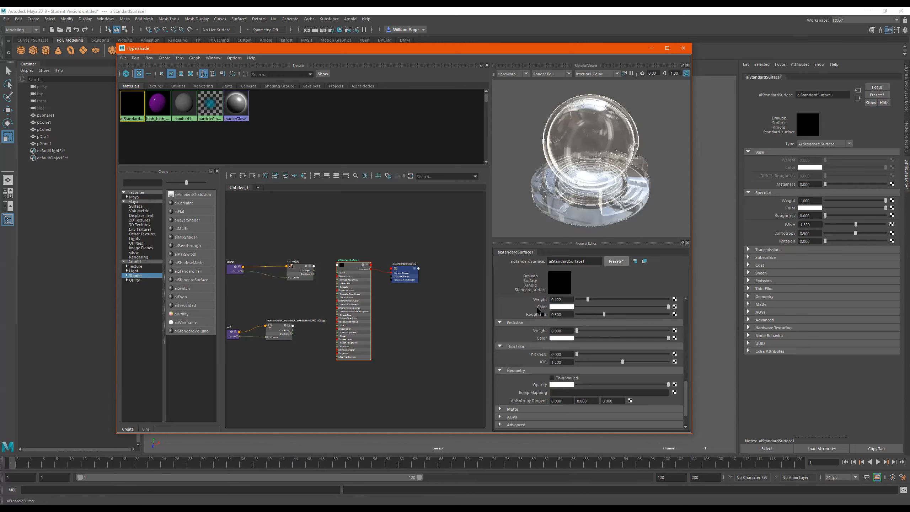
Examine the aiStandardSurface1 node, its shading group and the neighbouring texture nodes in the Hypershade graph
{"action": "left_click", "coordinate": [392, 292]}
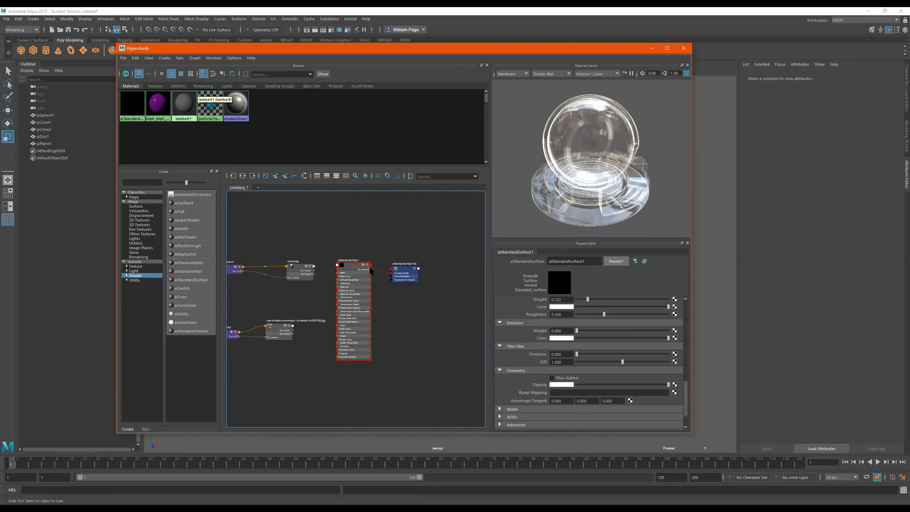
{"action": "mouse_move", "coordinate": [355, 244]}
{"action": "middle_mouse_down", "text": "alt"}
{"action": "mouse_move", "coordinate": [443, 224]}
{"action": "mouse_move", "coordinate": [343, 232]}
{"action": "middle_mouse_up", "text": "alt"}
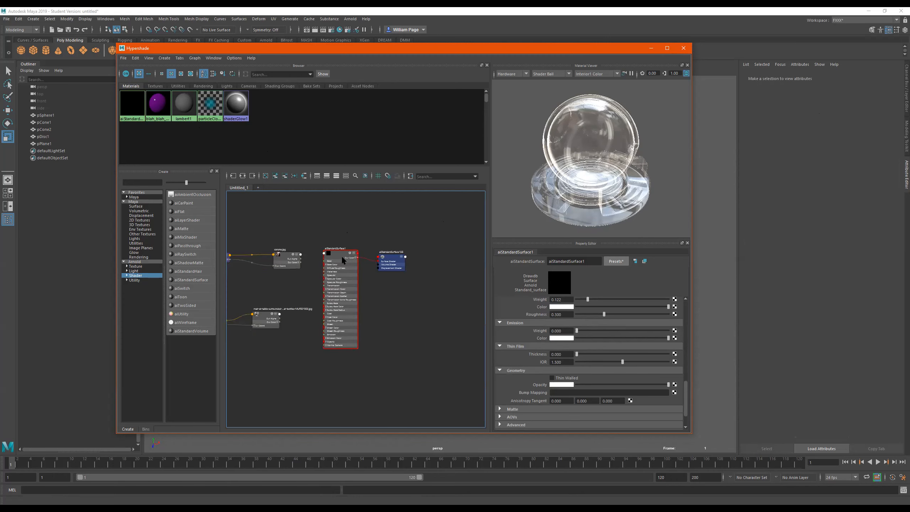
{"action": "scroll", "coordinate": [341, 256], "scroll_direction": "up", "scroll_amount": 3}
{"action": "middle_click_drag", "start_coordinate": [406, 303], "coordinate": [398, 276], "text": "alt"}
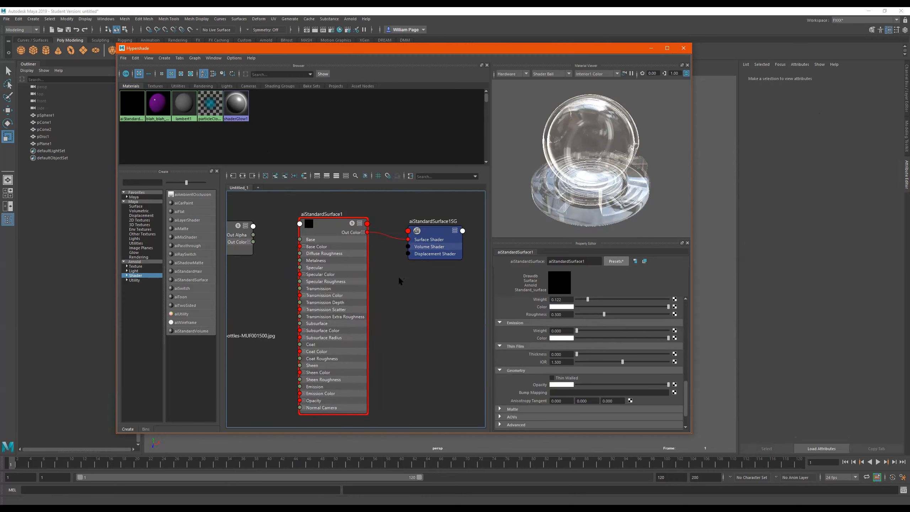
{"action": "scroll", "coordinate": [398, 276], "scroll_direction": "down", "scroll_amount": 3}
{"action": "middle_click_drag", "start_coordinate": [355, 218], "coordinate": [378, 227], "text": "alt"}
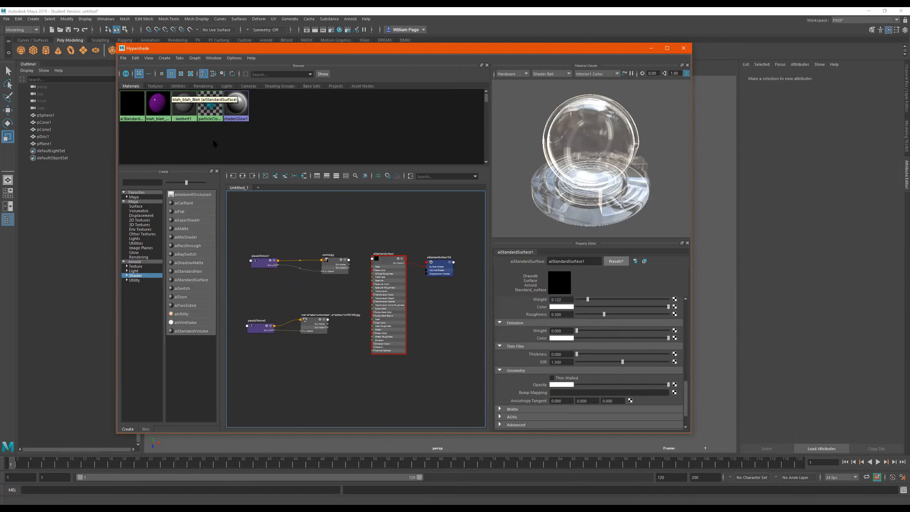
{"action": "scroll", "coordinate": [378, 240], "scroll_direction": "down", "scroll_amount": 2}
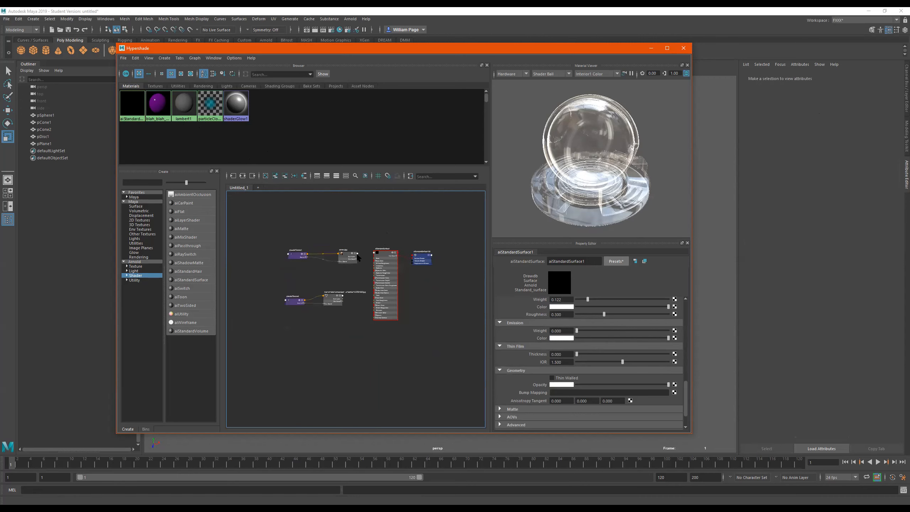
{"action": "scroll", "coordinate": [396, 236], "scroll_direction": "up", "scroll_amount": 4}
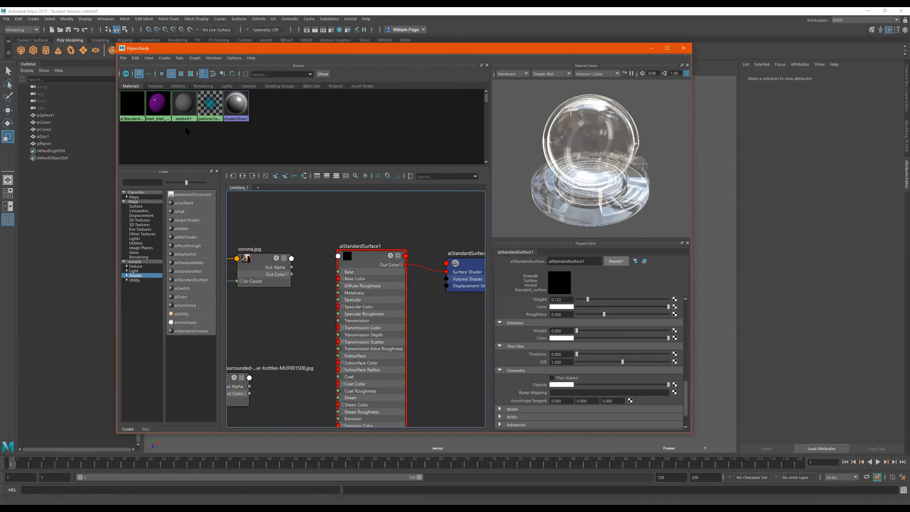
{"action": "key", "text": "a"}
Graph the input and output connections of the purple blah_blah_Blah material and inspect its network
{"action": "left_click", "coordinate": [162, 112]}
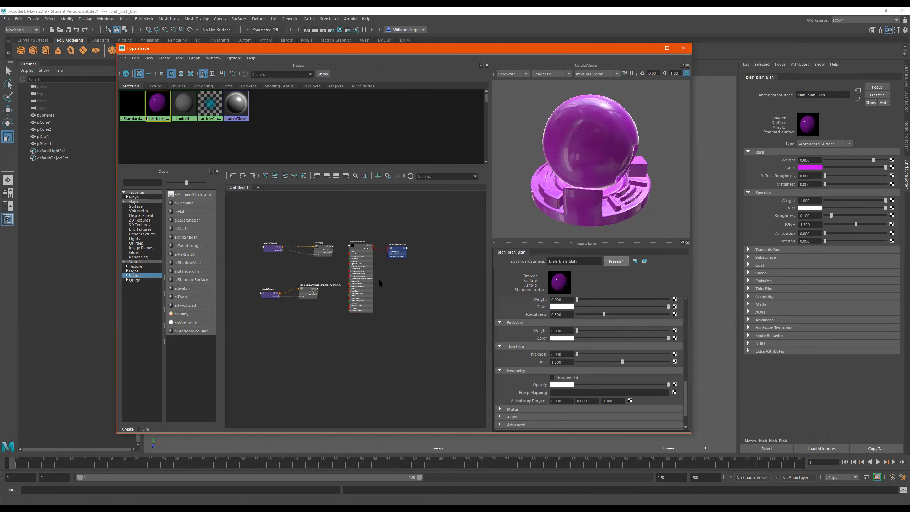
{"action": "mouse_move", "coordinate": [401, 273]}
{"action": "middle_mouse_down", "text": "alt"}
{"action": "mouse_move", "coordinate": [345, 271]}
{"action": "mouse_move", "coordinate": [407, 286]}
{"action": "middle_mouse_up", "text": "alt"}
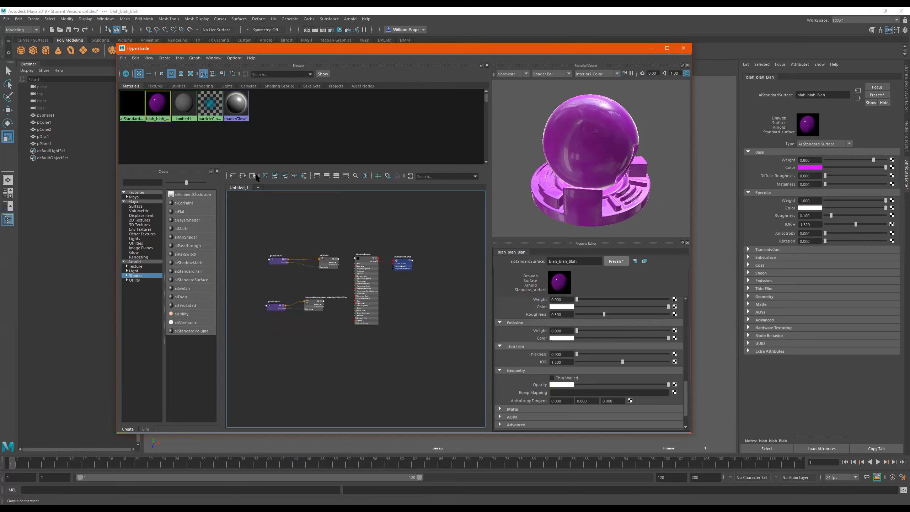
{"action": "left_click", "coordinate": [242, 176]}
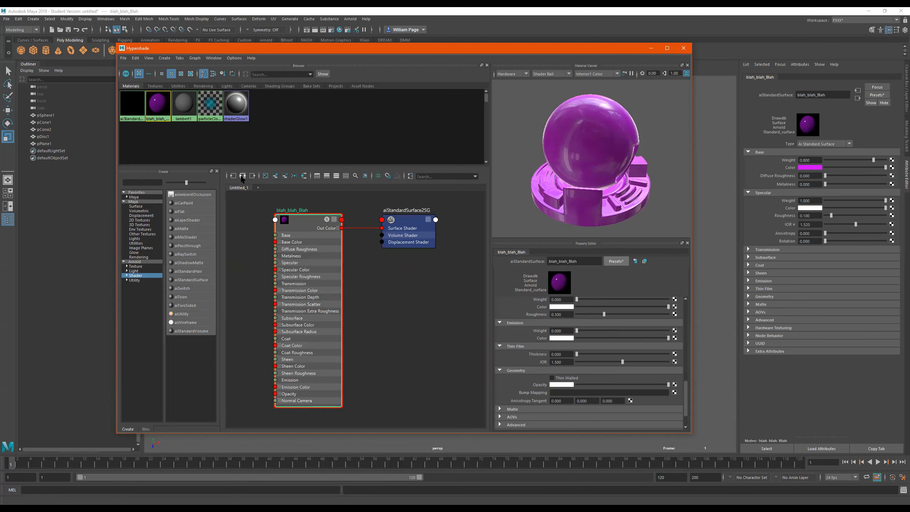
{"action": "scroll", "coordinate": [395, 335], "scroll_direction": "down", "scroll_amount": 3}
{"action": "scroll", "coordinate": [288, 230], "scroll_direction": "up", "scroll_amount": 1}
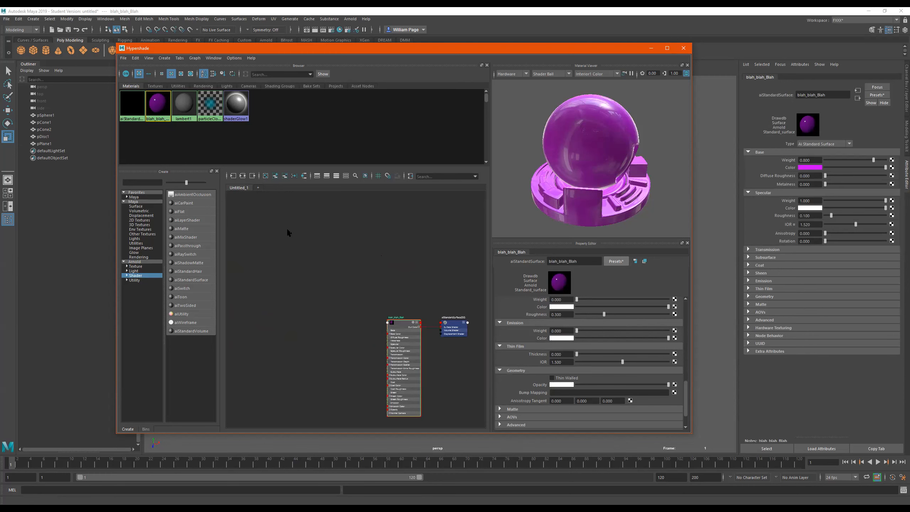
{"action": "middle_click_drag", "start_coordinate": [425, 322], "coordinate": [355, 264], "text": "alt"}
{"action": "scroll", "coordinate": [356, 264], "scroll_direction": "up", "scroll_amount": 3}
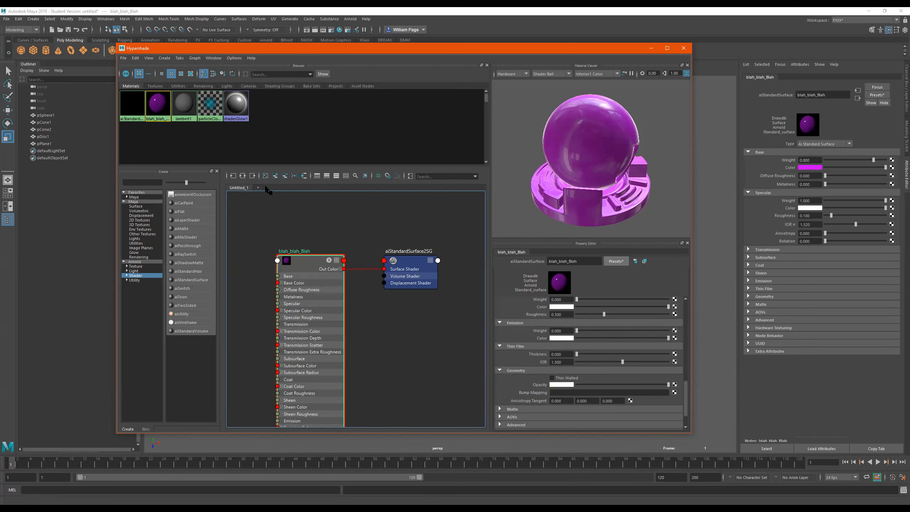
Clear the graph, then graph the connections of aiStandardSurface1 and blah_blah_Blah together
{"action": "left_click", "coordinate": [265, 176]}
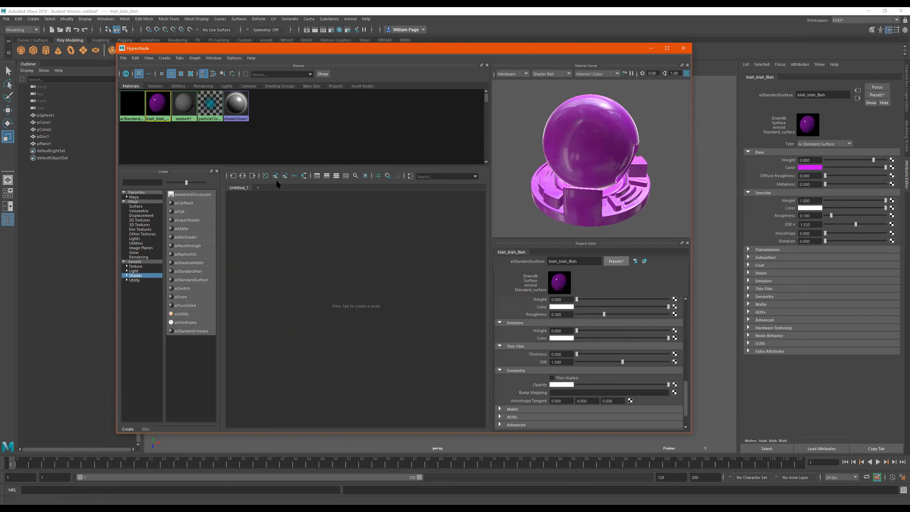
{"action": "left_click_drag", "start_coordinate": [165, 135], "coordinate": [125, 108]}
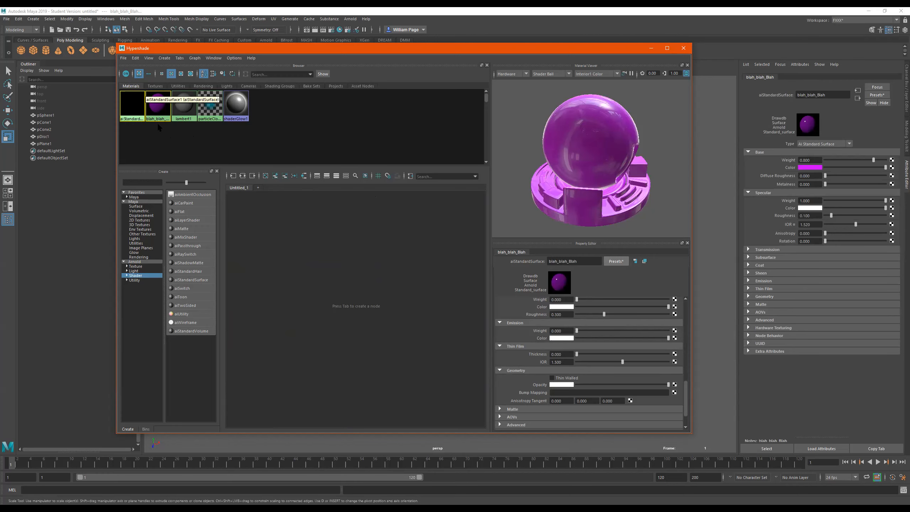
{"action": "left_click", "coordinate": [243, 176]}
{"action": "middle_click_drag", "start_coordinate": [393, 287], "coordinate": [396, 291], "text": "alt"}
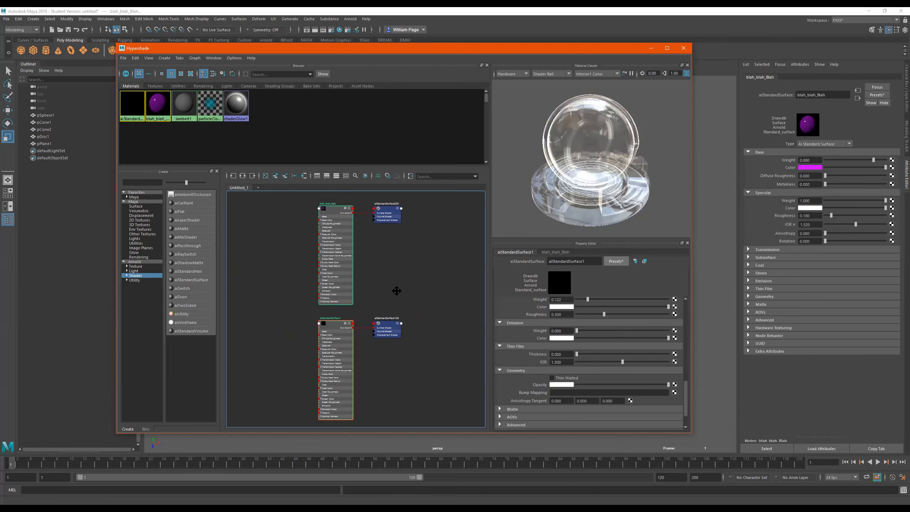
{"action": "scroll", "coordinate": [382, 279], "scroll_direction": "down", "scroll_amount": 3}
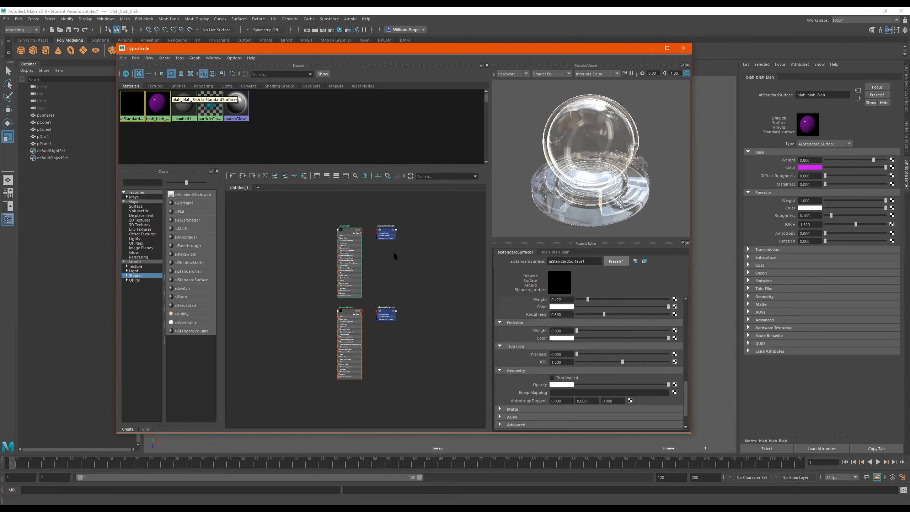
{"action": "left_click", "coordinate": [244, 177]}
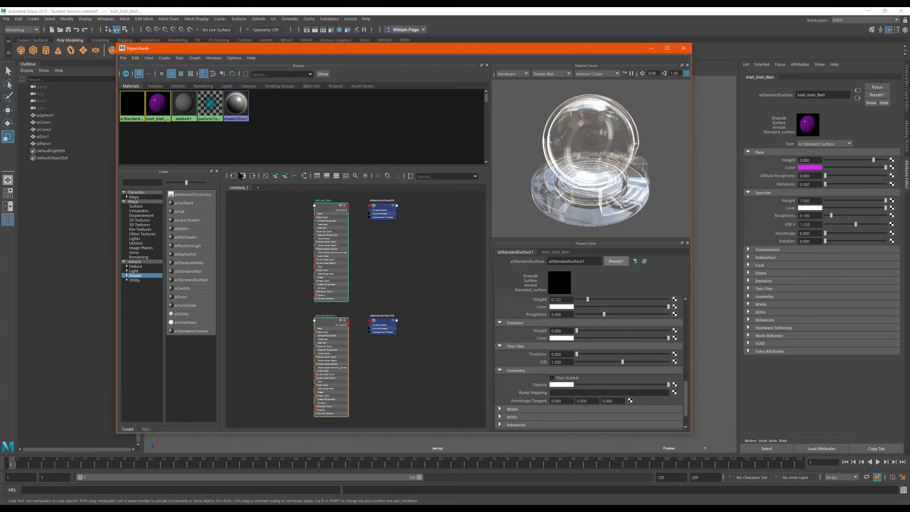
Inspect the shading group attributes of aiStandardSurface2SG and its connection to blah_blah_Blah
{"action": "scroll", "coordinate": [381, 231], "scroll_direction": "up", "scroll_amount": 3}
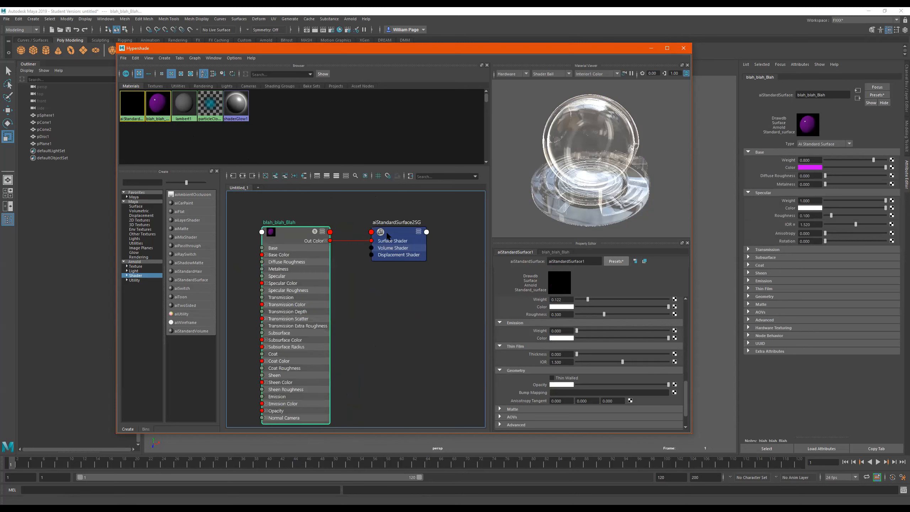
{"action": "left_click", "coordinate": [403, 237]}
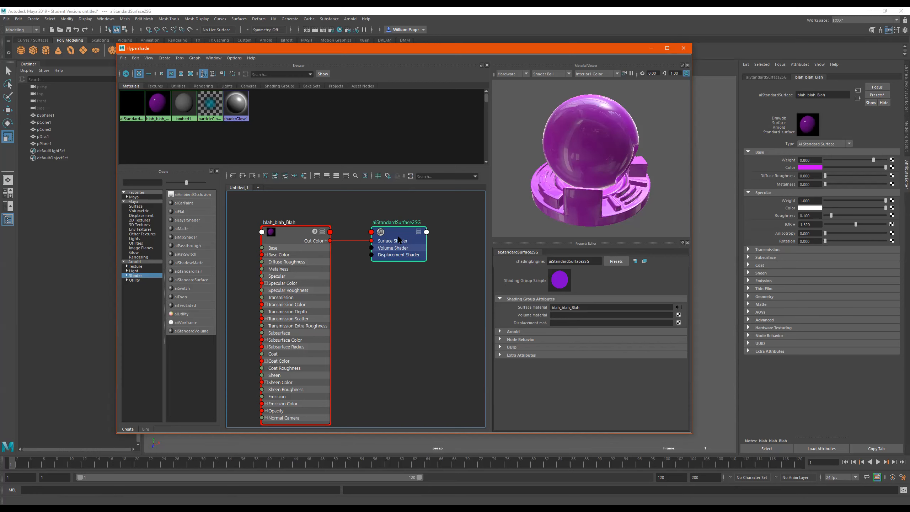
{"action": "scroll", "coordinate": [396, 301], "scroll_direction": "down", "scroll_amount": 5}
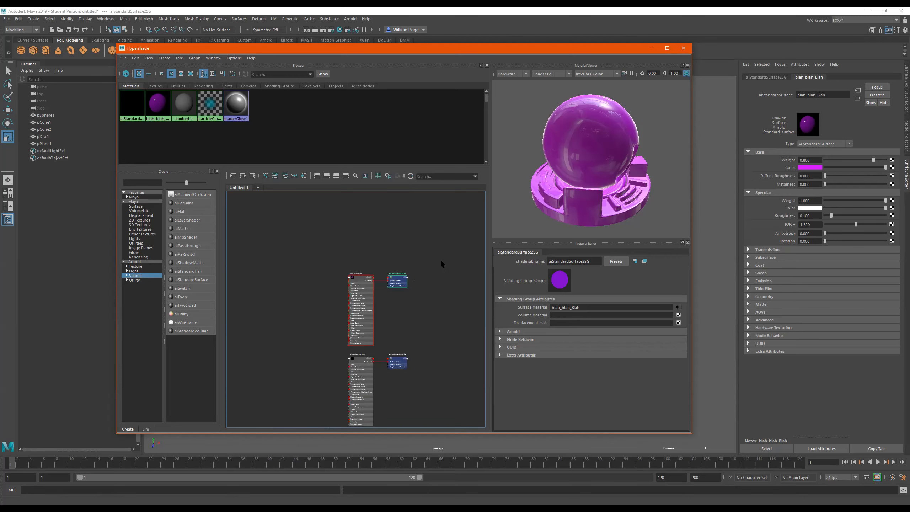
{"action": "scroll", "coordinate": [352, 277], "scroll_direction": "up", "scroll_amount": 5}
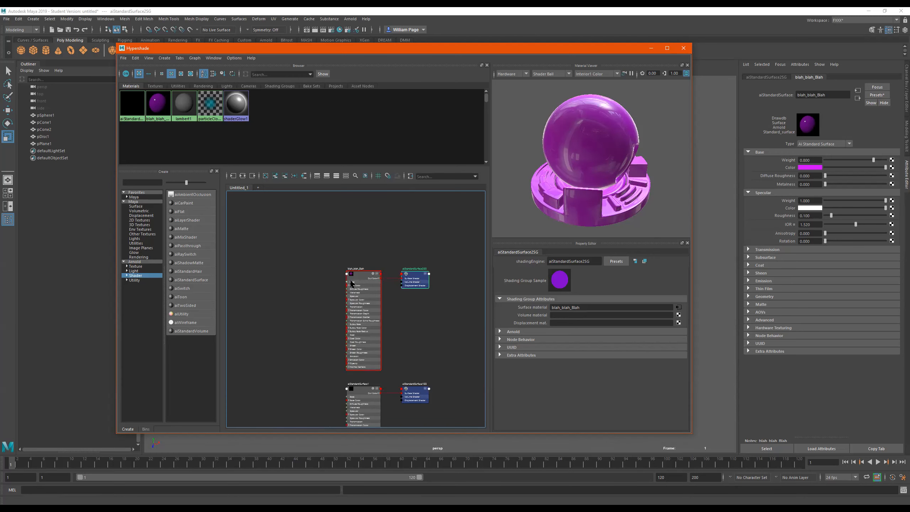
{"action": "scroll", "coordinate": [327, 274], "scroll_direction": "down", "scroll_amount": 4}
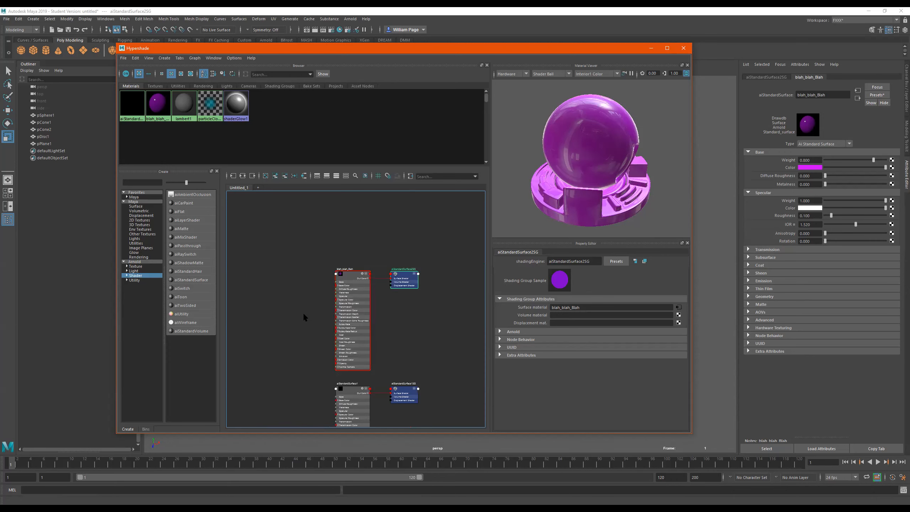
Graph only the aiStandardSurface1 material with its shading group in the work area
{"action": "middle_click_drag", "start_coordinate": [303, 312], "coordinate": [333, 240], "text": "alt"}
{"action": "scroll", "coordinate": [397, 317], "scroll_direction": "up", "scroll_amount": 2}
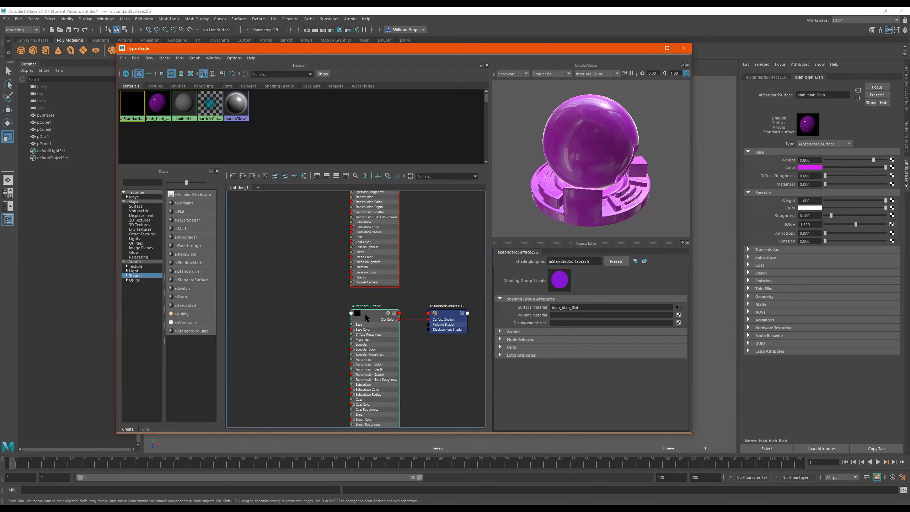
{"action": "left_click", "coordinate": [364, 313]}
{"action": "left_click", "coordinate": [252, 176]}
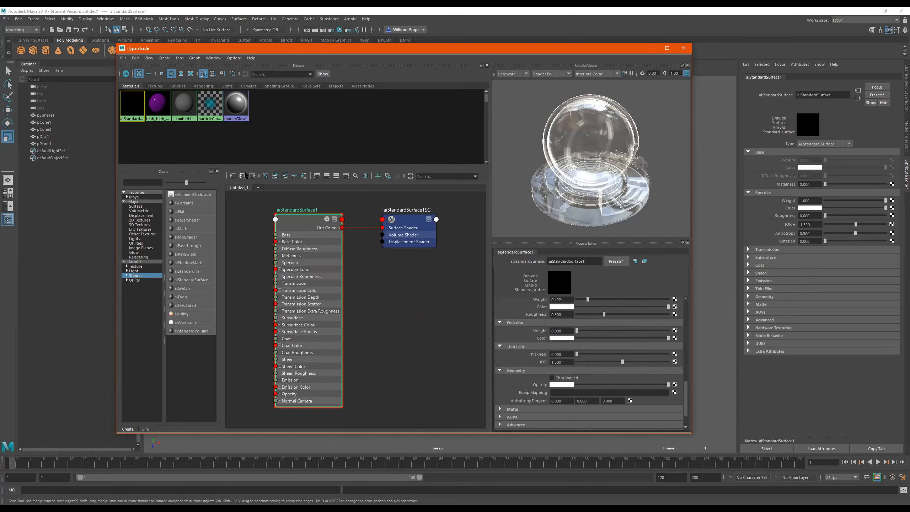
{"action": "scroll", "coordinate": [341, 256], "scroll_direction": "down", "scroll_amount": 3}
{"action": "middle_click_drag", "start_coordinate": [363, 279], "coordinate": [388, 291], "text": "alt"}
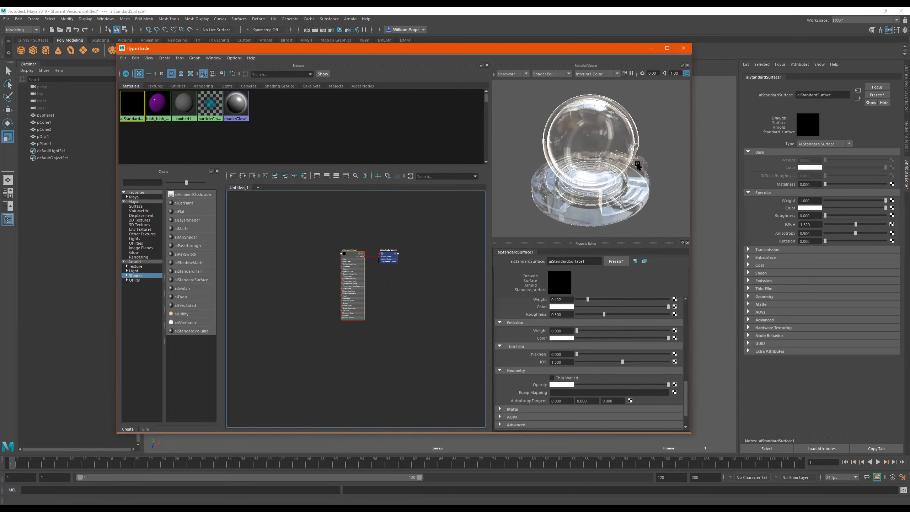
Create a 2D File texture and arrange it and its placement node on the input side of aiStandardSurface1
{"action": "left_click", "coordinate": [143, 220]}
{"action": "left_click", "coordinate": [179, 220]}
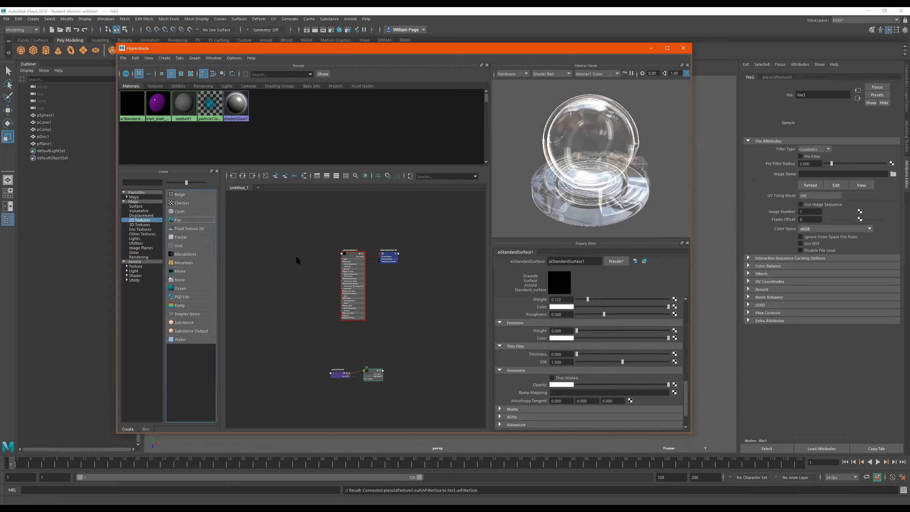
{"action": "left_click_drag", "start_coordinate": [386, 366], "coordinate": [323, 258]}
{"action": "scroll", "coordinate": [323, 255], "scroll_direction": "up", "scroll_amount": 3}
{"action": "middle_click_drag", "start_coordinate": [331, 299], "coordinate": [349, 301], "text": "alt"}
{"action": "scroll", "coordinate": [349, 302], "scroll_direction": "down", "scroll_amount": 2}
{"action": "left_click_drag", "start_coordinate": [347, 281], "coordinate": [324, 272]}
{"action": "left_click", "coordinate": [323, 271]}
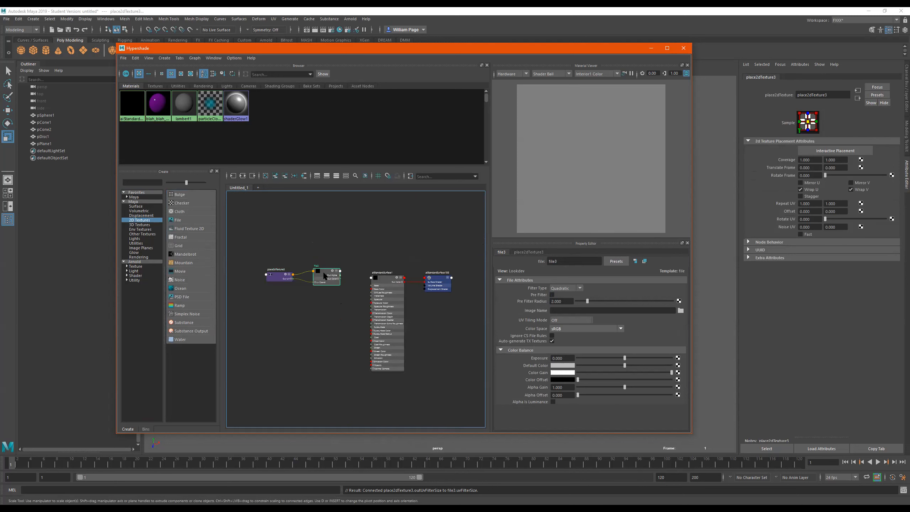
Load medellinPoblado.jpg from the Desktop as the image of the file3 texture
{"action": "left_click", "coordinate": [680, 311]}
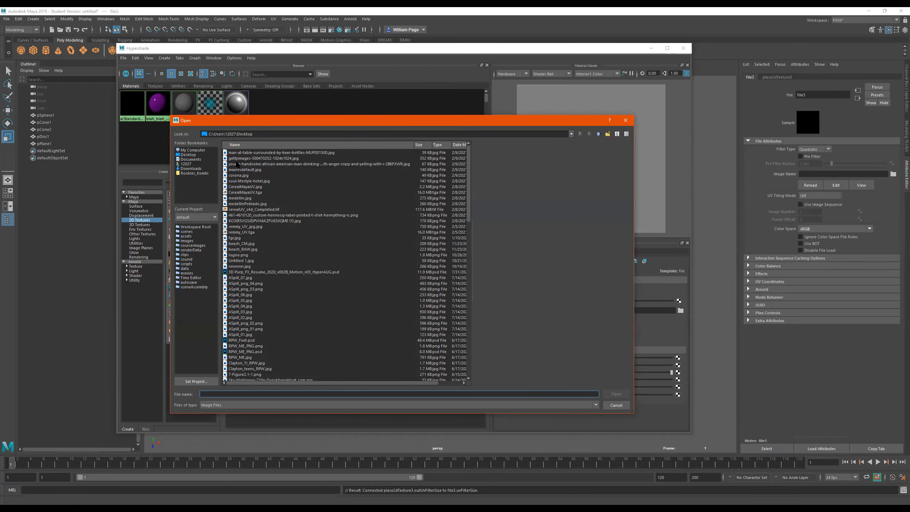
{"action": "left_click", "coordinate": [256, 204]}
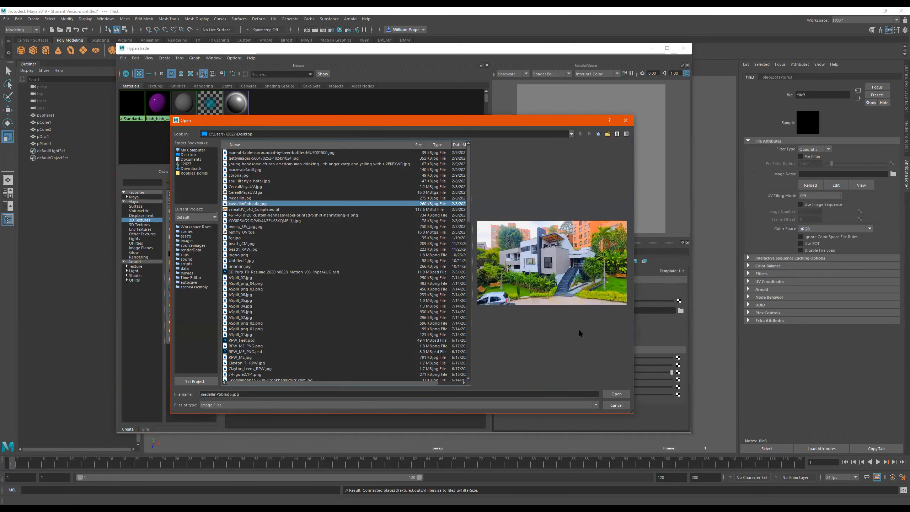
{"action": "left_click", "coordinate": [615, 394]}
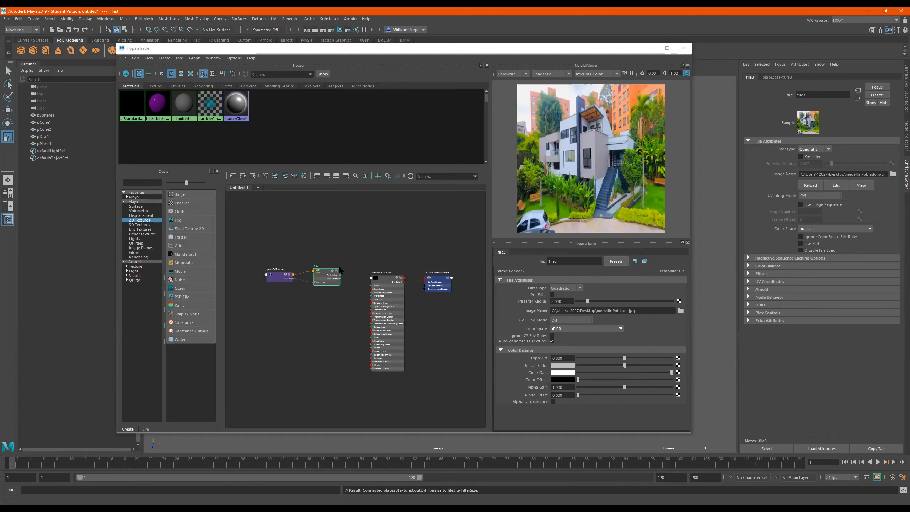
Select aiStandardSurface1 in the graph, review its attributes and lower its Specular weight to 0.141
{"action": "scroll", "coordinate": [358, 300], "scroll_direction": "up", "scroll_amount": 3}
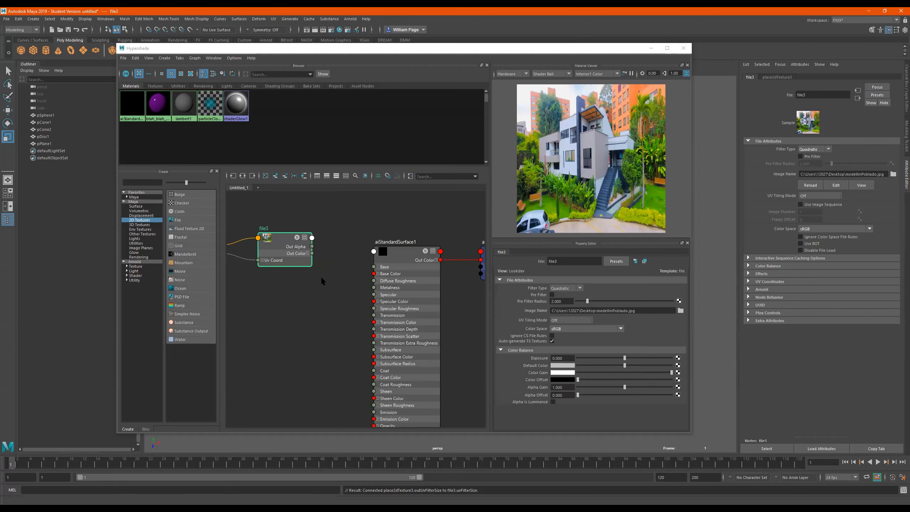
{"action": "scroll", "coordinate": [321, 281], "scroll_direction": "down", "scroll_amount": 3}
{"action": "left_click", "coordinate": [362, 267]}
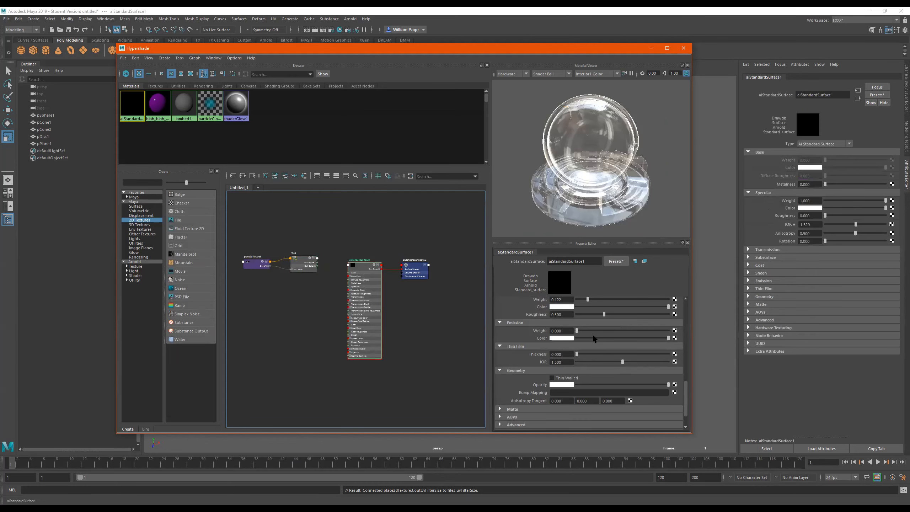
{"action": "scroll", "coordinate": [365, 266], "scroll_direction": "up", "scroll_amount": 4}
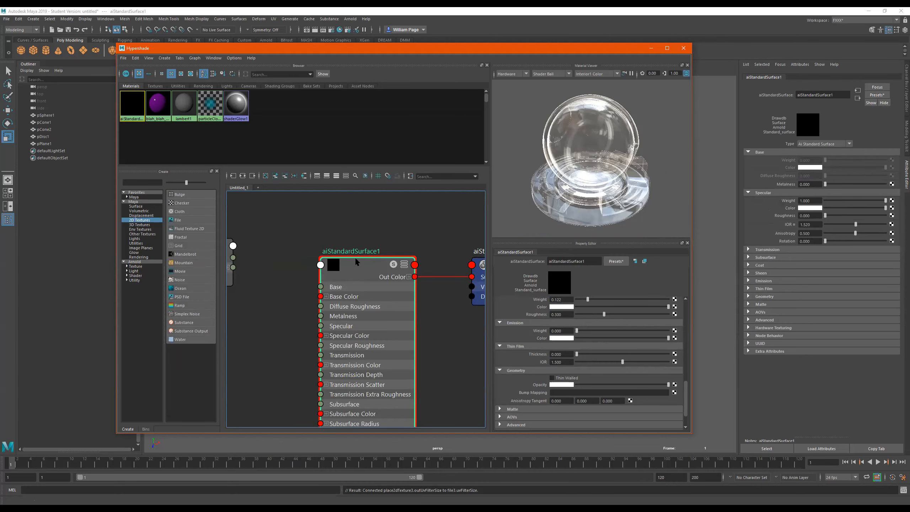
{"action": "scroll", "coordinate": [436, 305], "scroll_direction": "down", "scroll_amount": 3}
{"action": "scroll", "coordinate": [609, 346], "scroll_direction": "up", "scroll_amount": 5}
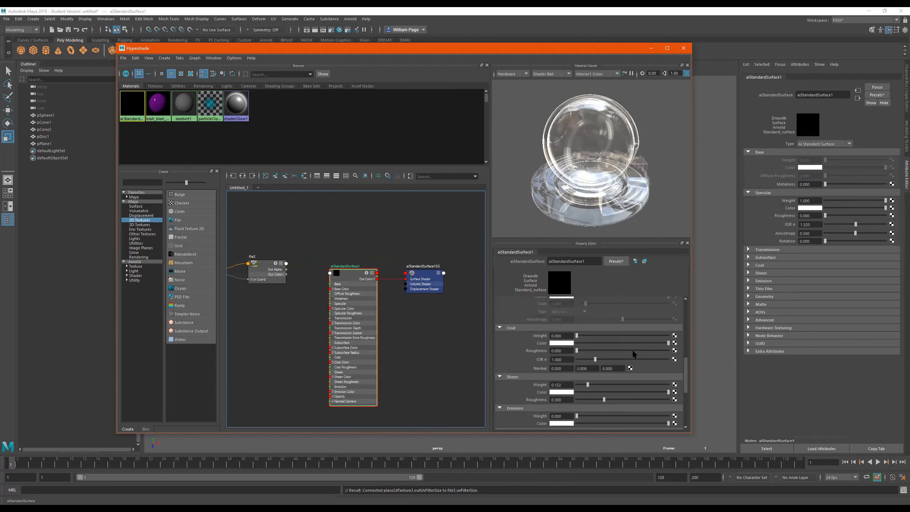
{"action": "scroll", "coordinate": [635, 357], "scroll_direction": "up", "scroll_amount": 3}
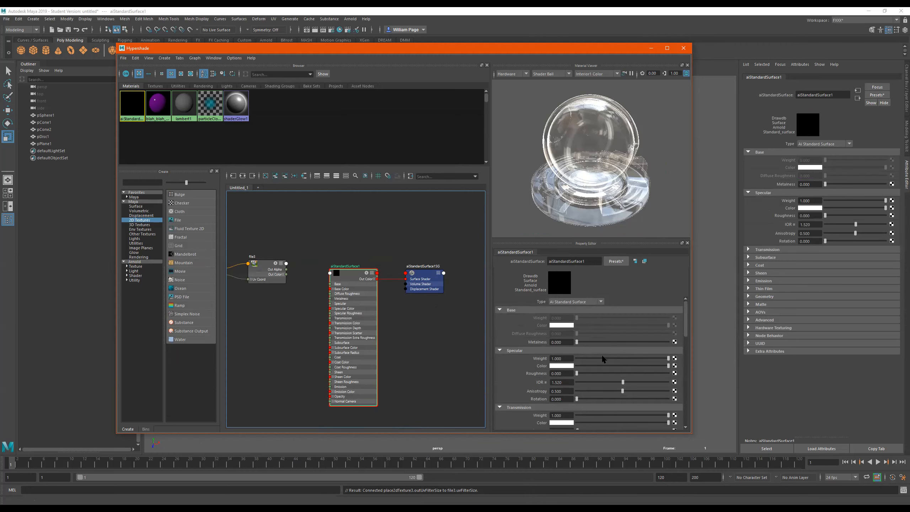
{"action": "mouse_move", "coordinate": [601, 357]}
{"action": "left_mouse_down"}
{"action": "mouse_move", "coordinate": [579, 357]}
{"action": "mouse_move", "coordinate": [590, 357]}
{"action": "left_mouse_up"}
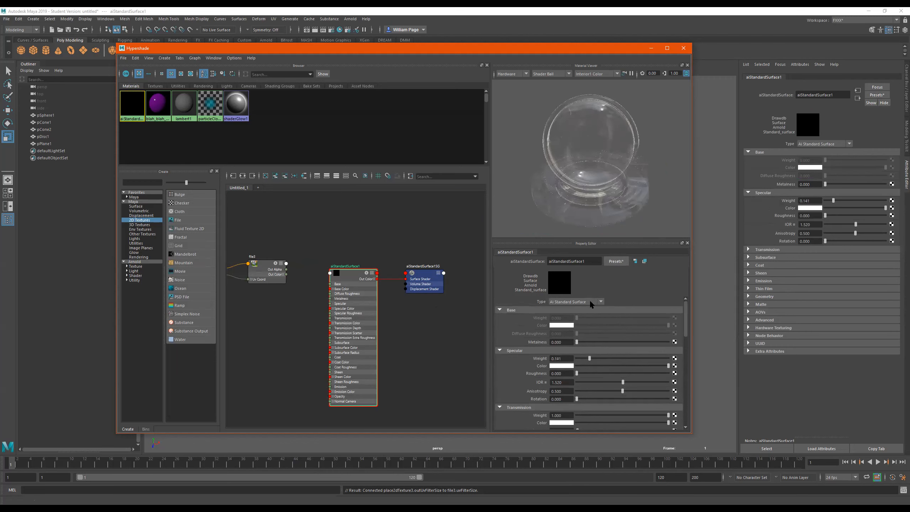
Replace the settings of aiStandardSurface1 with the Clay preset
{"action": "left_click", "coordinate": [617, 263]}
{"action": "mouse_move", "coordinate": [646, 289]}
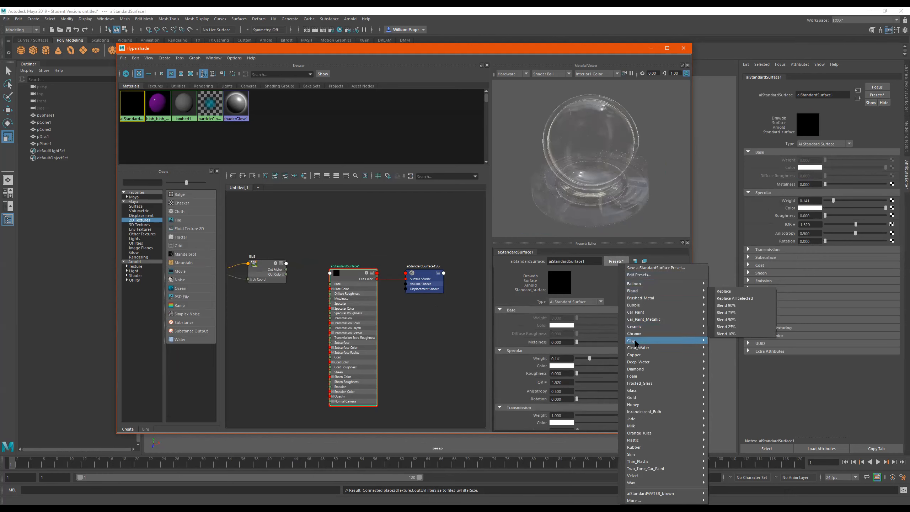
{"action": "mouse_move", "coordinate": [675, 339]}
{"action": "left_click", "coordinate": [730, 340]}
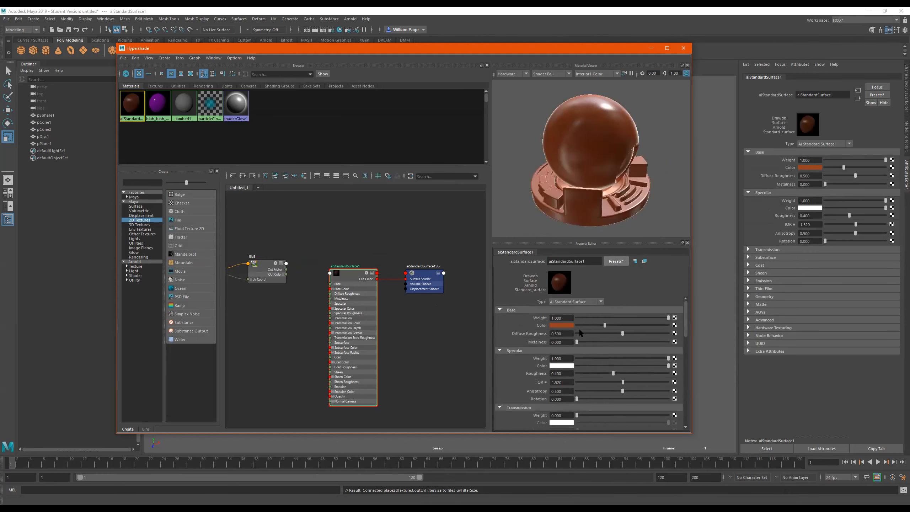
Look through the Clay material's attributes and raise its Transmission weight to 1.000
{"action": "scroll", "coordinate": [630, 366], "scroll_direction": "down", "scroll_amount": 5}
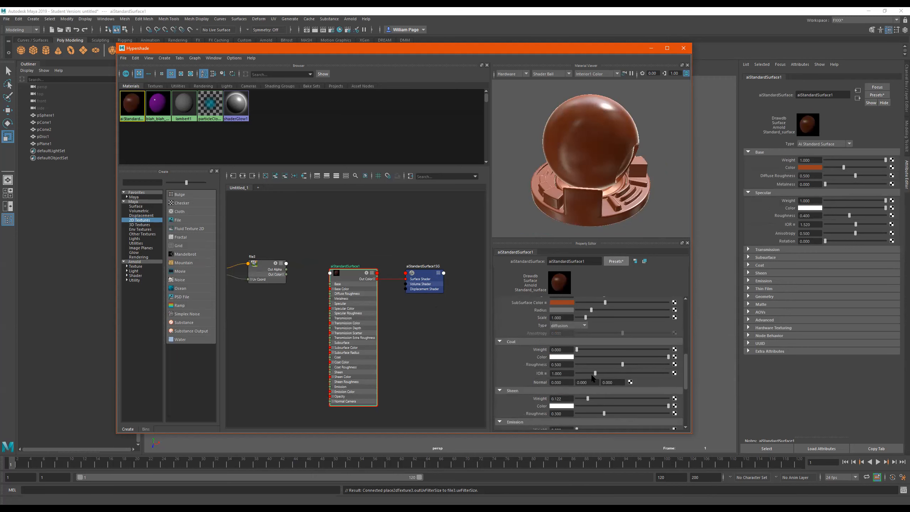
{"action": "scroll", "coordinate": [584, 345], "scroll_direction": "up", "scroll_amount": 1}
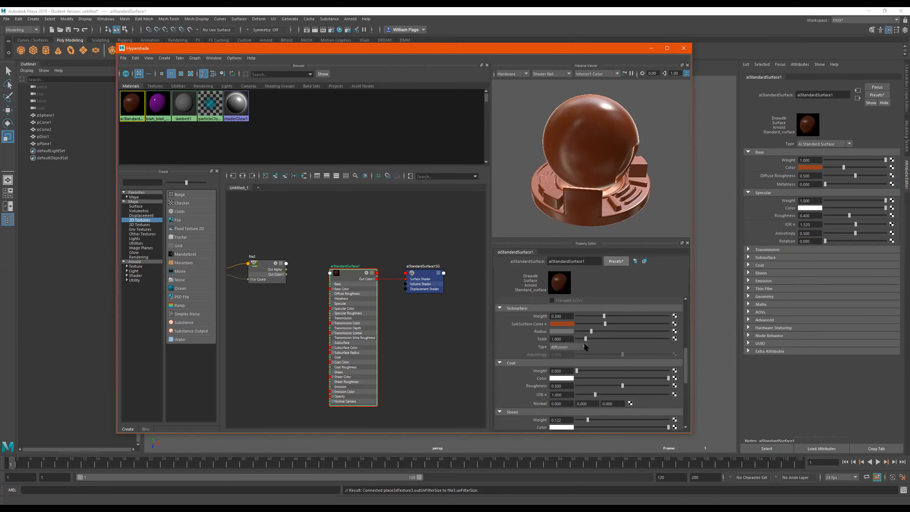
{"action": "scroll", "coordinate": [585, 396], "scroll_direction": "down", "scroll_amount": 4}
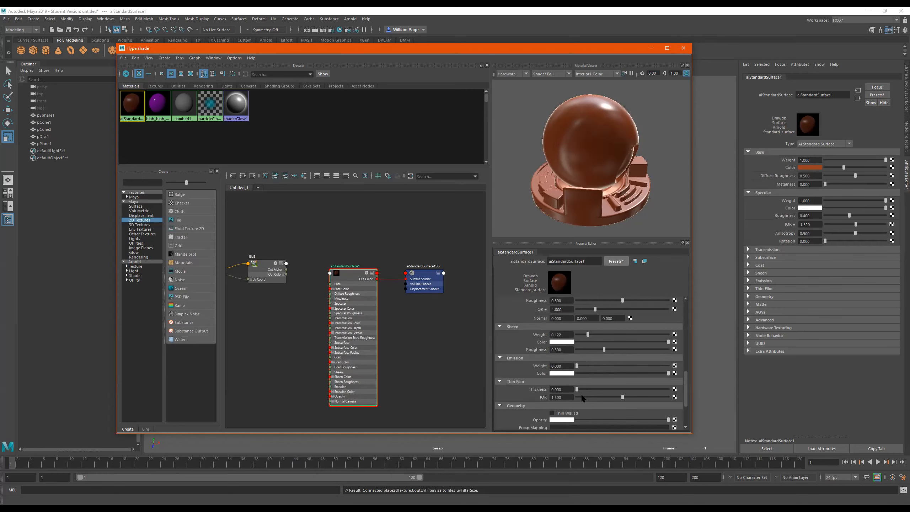
{"action": "scroll", "coordinate": [582, 394], "scroll_direction": "up", "scroll_amount": 8}
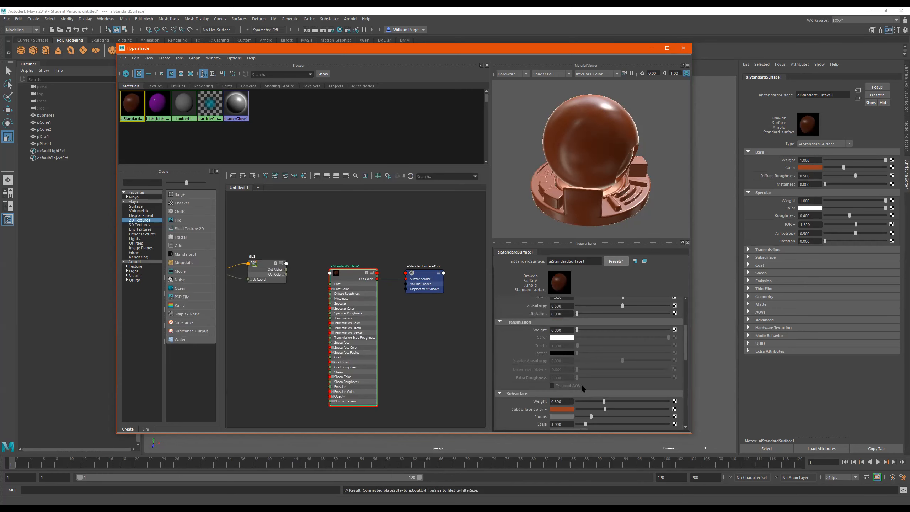
{"action": "left_click_drag", "start_coordinate": [593, 330], "coordinate": [668, 329]}
{"action": "scroll", "coordinate": [602, 335], "scroll_direction": "up", "scroll_amount": 4}
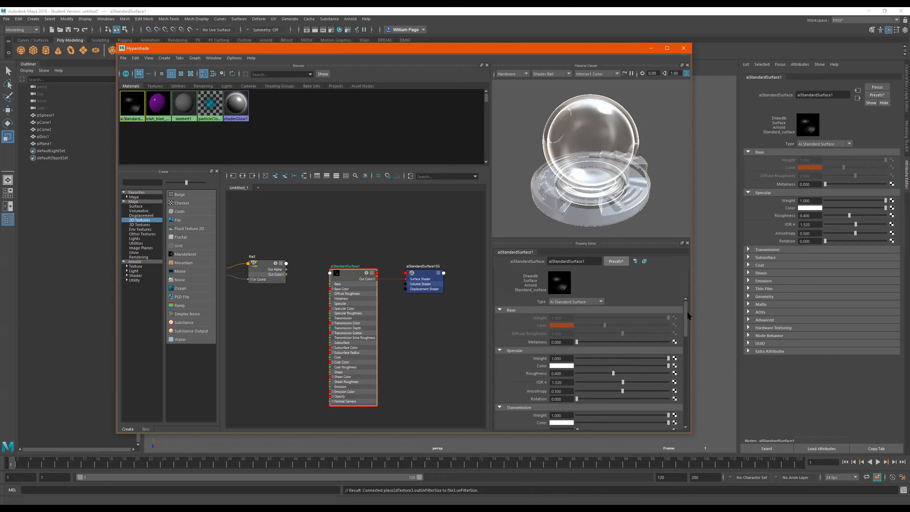
Compare the Base, Specular and Transmission settings, and bring the Transmission weight down to 0
{"action": "left_click_drag", "start_coordinate": [685, 316], "coordinate": [686, 326]}
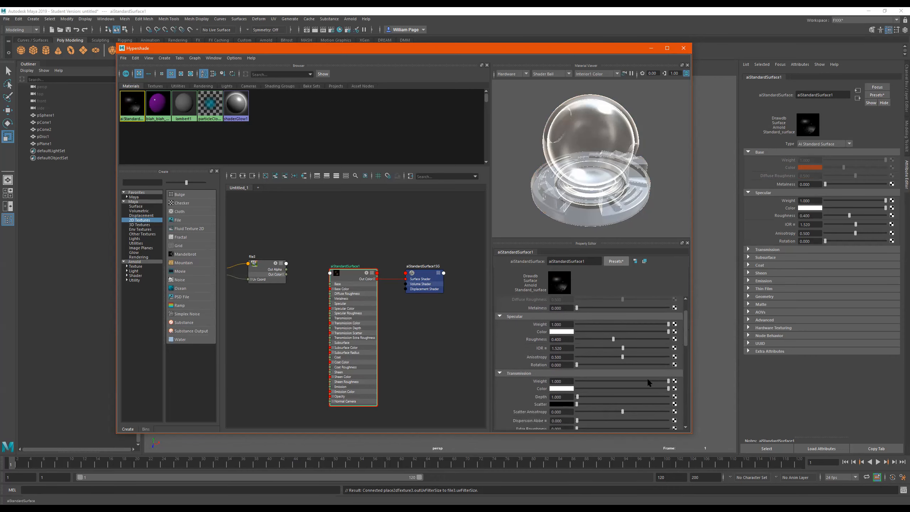
{"action": "scroll", "coordinate": [642, 367], "scroll_direction": "up", "scroll_amount": 2}
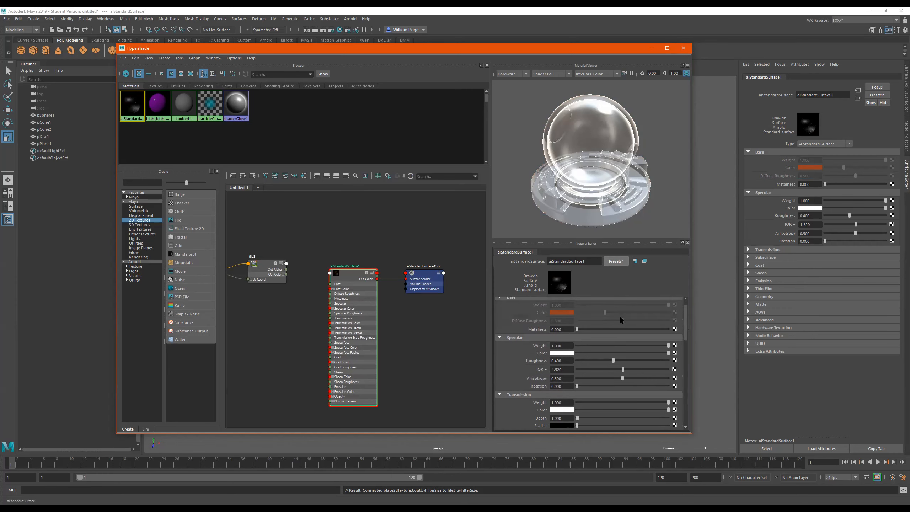
{"action": "scroll", "coordinate": [599, 394], "scroll_direction": "down", "scroll_amount": 2}
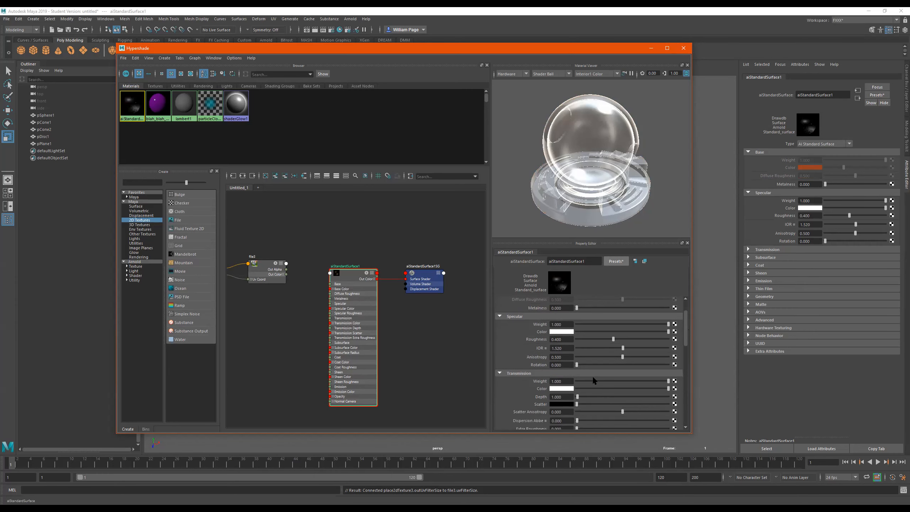
{"action": "left_click", "coordinate": [585, 381]}
{"action": "left_click", "coordinate": [576, 381]}
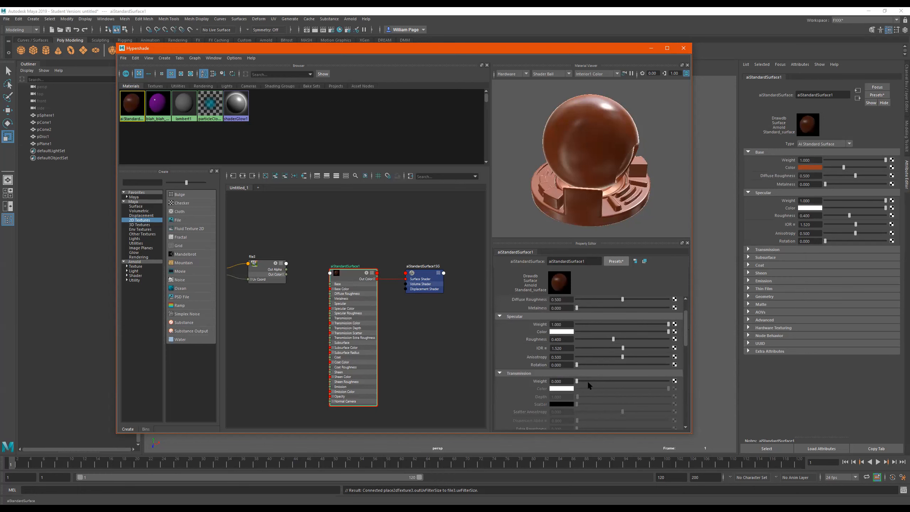
Try partial transparency with a Transmission weight of about 0.734, and return the weight to 0
{"action": "left_click", "coordinate": [633, 381]}
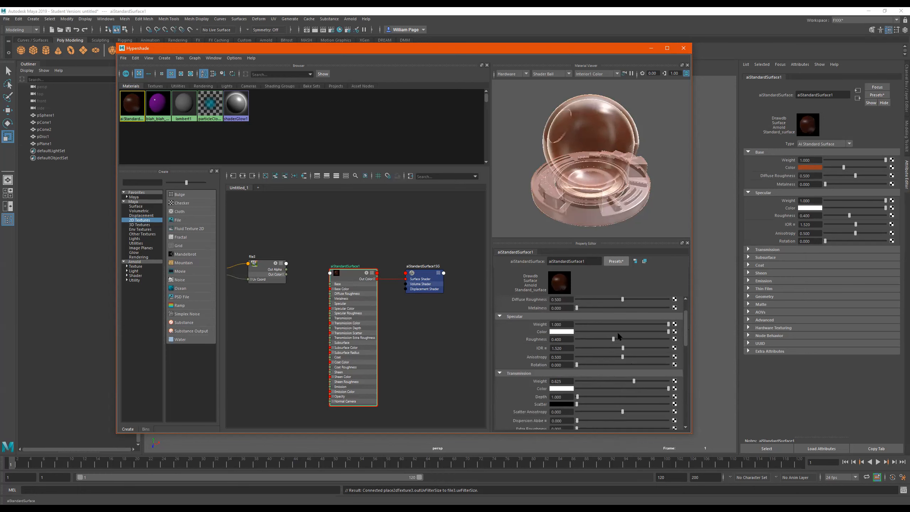
{"action": "scroll", "coordinate": [618, 331], "scroll_direction": "up", "scroll_amount": 3}
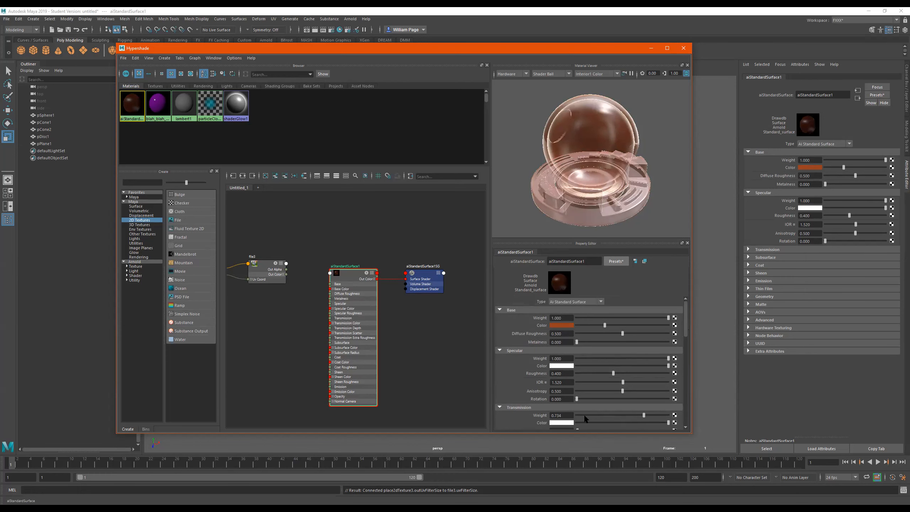
{"action": "left_click_drag", "start_coordinate": [585, 416], "coordinate": [577, 416]}
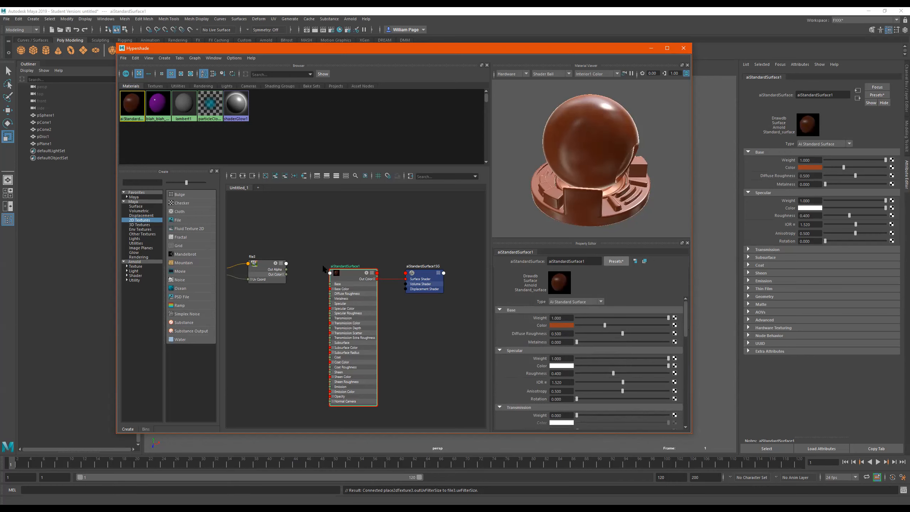
Try connecting file3 to the Base Color of aiStandardSurface1, and undo that connection
{"action": "middle_click_drag", "start_coordinate": [302, 302], "coordinate": [368, 299], "text": "alt"}
{"action": "left_click_drag", "start_coordinate": [339, 236], "coordinate": [345, 267]}
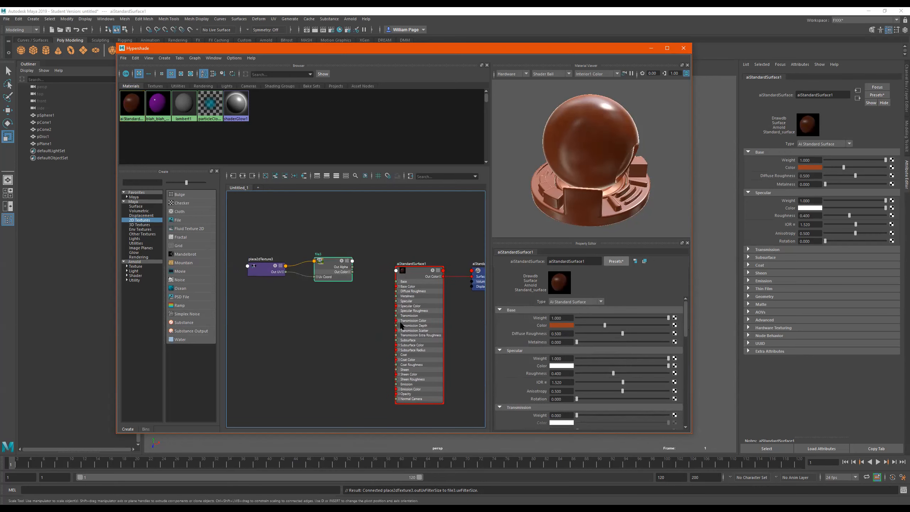
{"action": "left_click", "coordinate": [411, 266]}
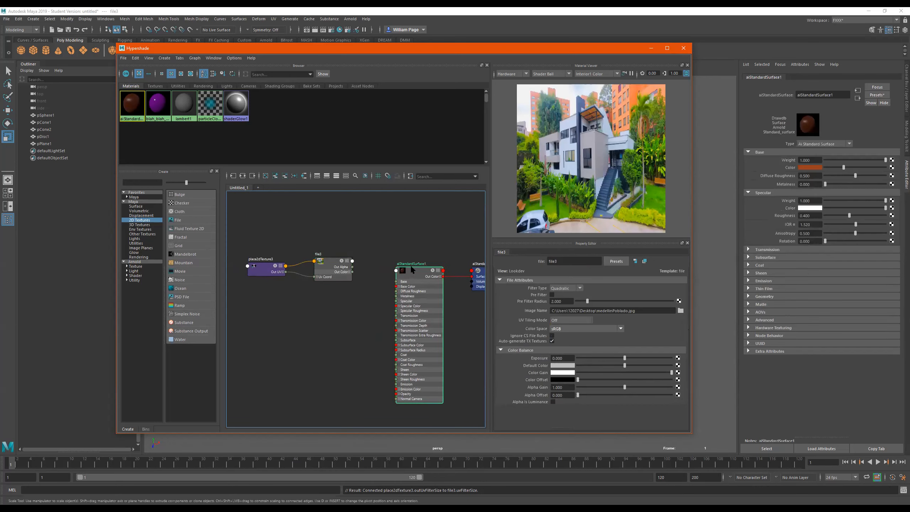
{"action": "middle_click_drag", "start_coordinate": [327, 268], "coordinate": [527, 327]}
{"action": "key", "text": "ctrl+z"}
Map a new File texture to the Base Color of aiStandardSurface1 and move its file node clear of file3
{"action": "left_click", "coordinate": [675, 326]}
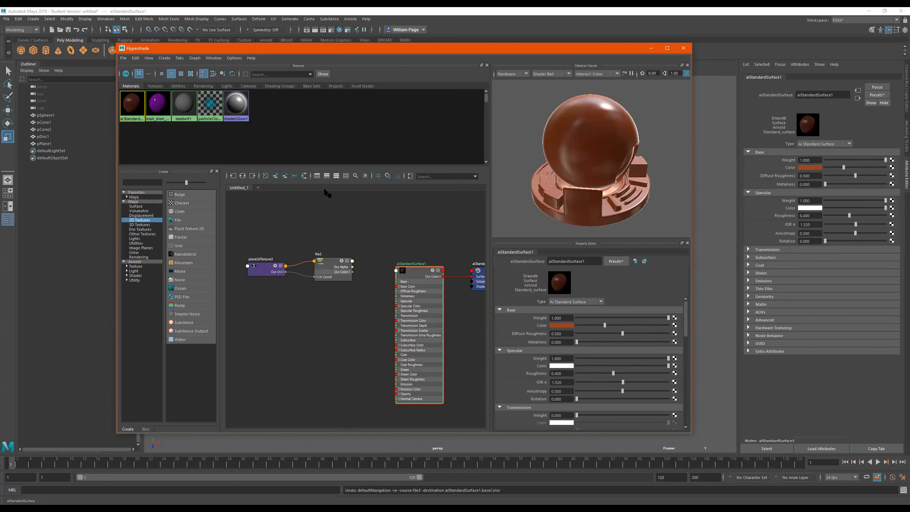
{"action": "left_click", "coordinate": [283, 195]}
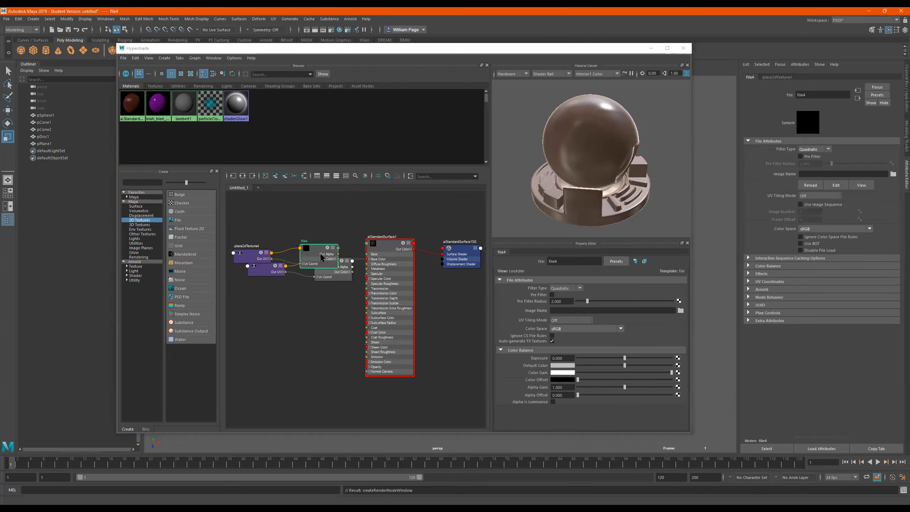
{"action": "left_click_drag", "start_coordinate": [302, 241], "coordinate": [291, 215]}
{"action": "middle_click_drag", "start_coordinate": [289, 306], "coordinate": [324, 328], "text": "alt"}
Delete file3 with its place2dTexture3 node, and line up file4 between place2dTexture4 and aiStandardSurface1
{"action": "left_click_drag", "start_coordinate": [388, 337], "coordinate": [301, 280]}
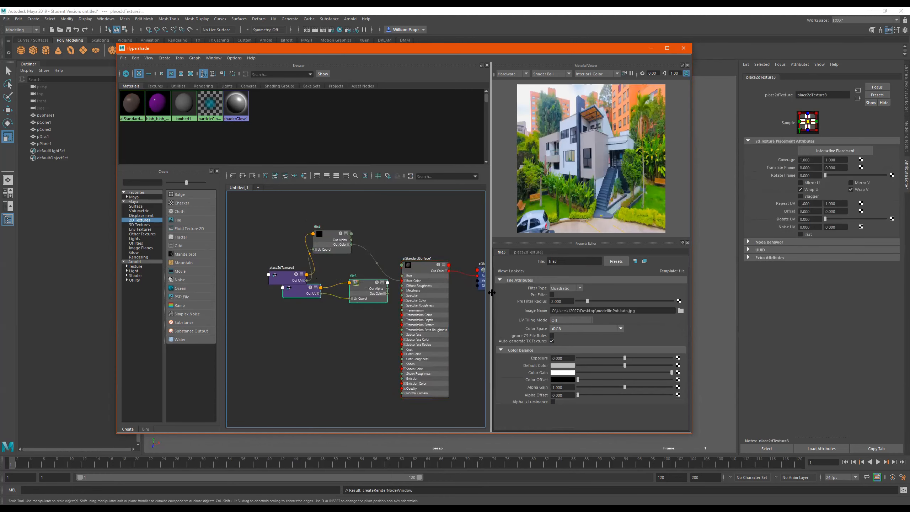
{"action": "key", "text": "Delete"}
{"action": "left_click", "coordinate": [338, 243]}
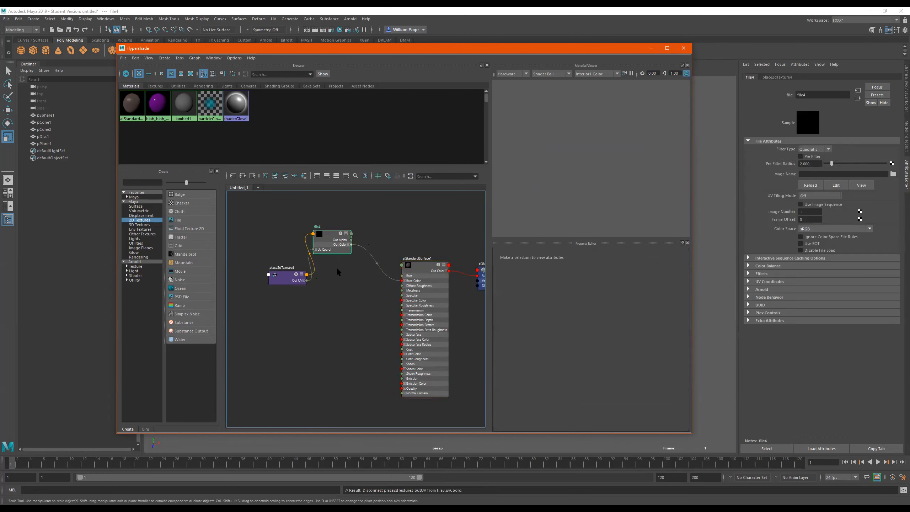
{"action": "left_click_drag", "start_coordinate": [323, 240], "coordinate": [330, 270]}
{"action": "left_click", "coordinate": [294, 302]}
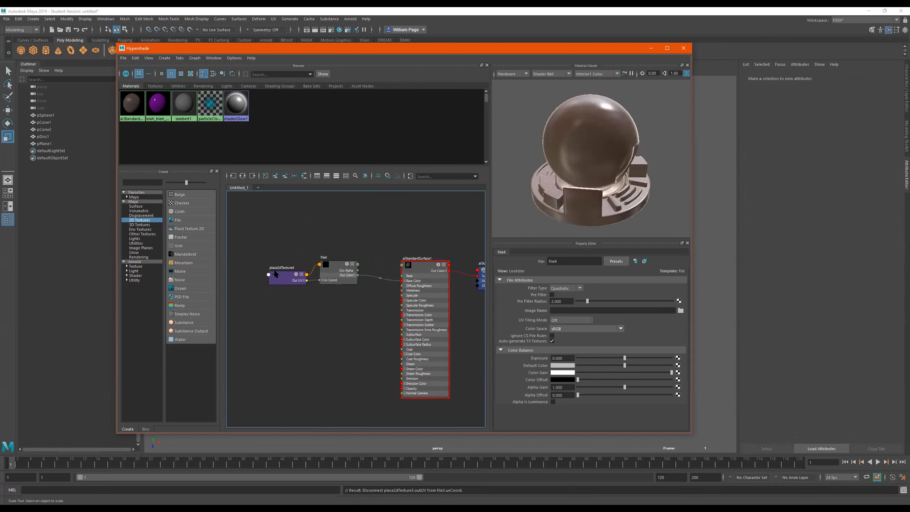
Show the placement attributes of place2dTexture4 and move the Hypershade window aside to uncover the scene with the plane
{"action": "left_click", "coordinate": [282, 277]}
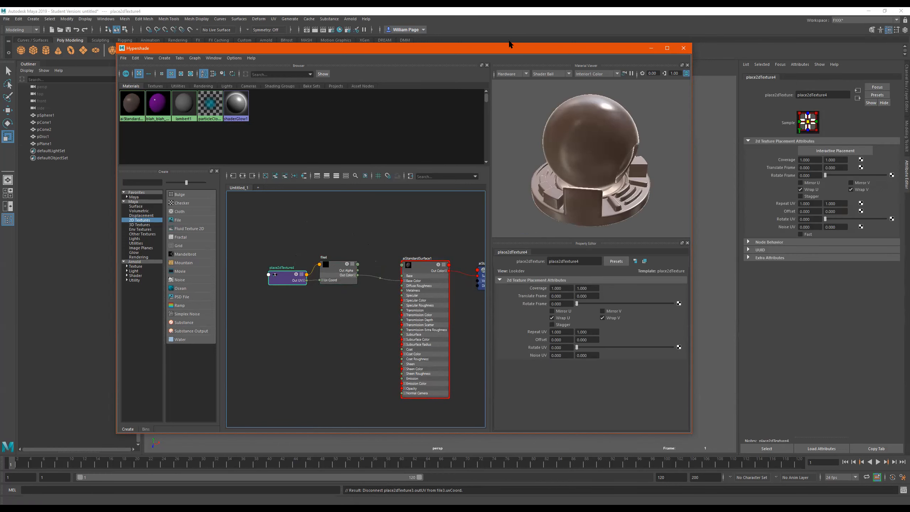
{"action": "left_click_drag", "start_coordinate": [491, 51], "coordinate": [198, 133]}
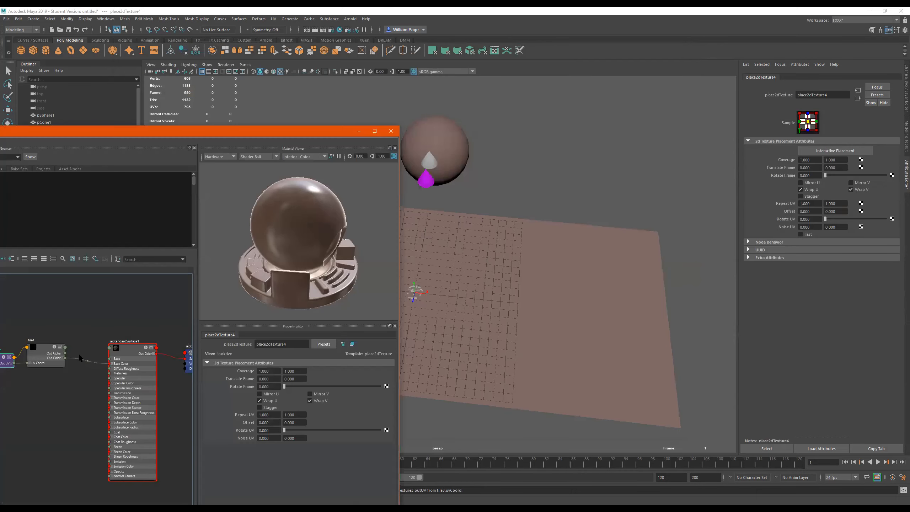
{"action": "middle_click_drag", "start_coordinate": [72, 329], "coordinate": [104, 323], "text": "alt"}
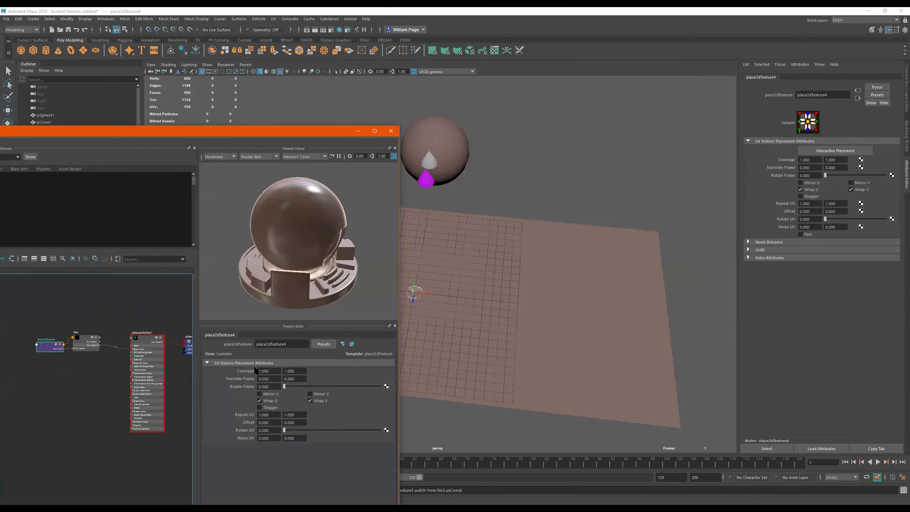
Select the plane in the perspective view and turn on shaded display with texture maps
{"action": "middle_click_drag", "start_coordinate": [348, 285], "coordinate": [491, 281]}
{"action": "left_click", "coordinate": [534, 289]}
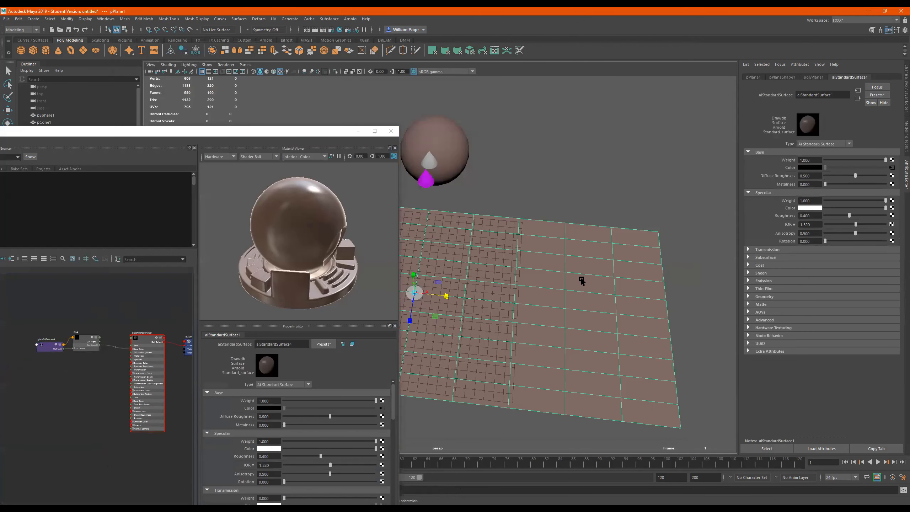
{"action": "key", "text": "6"}
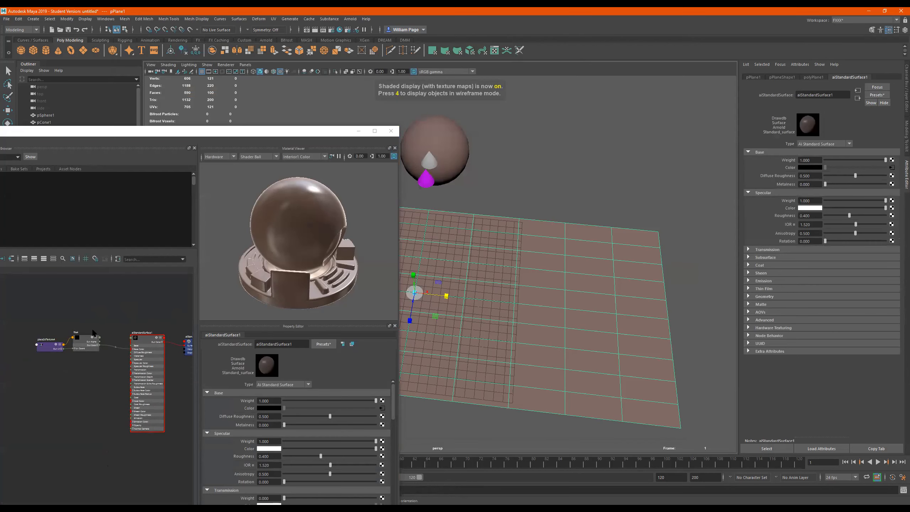
Load medellinPoblado.jpg from the Desktop as file4's image and minimize the Hypershade window to uncover the plane
{"action": "left_click", "coordinate": [82, 340]}
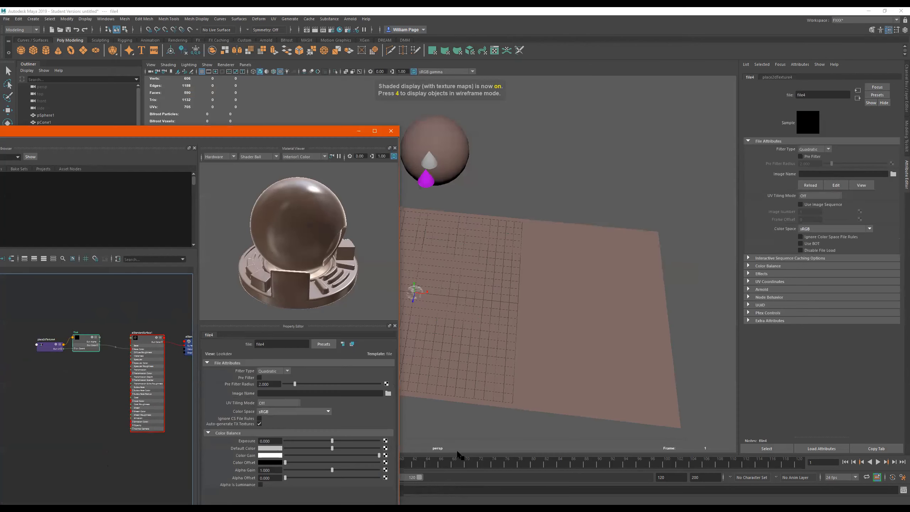
{"action": "left_click", "coordinate": [387, 393]}
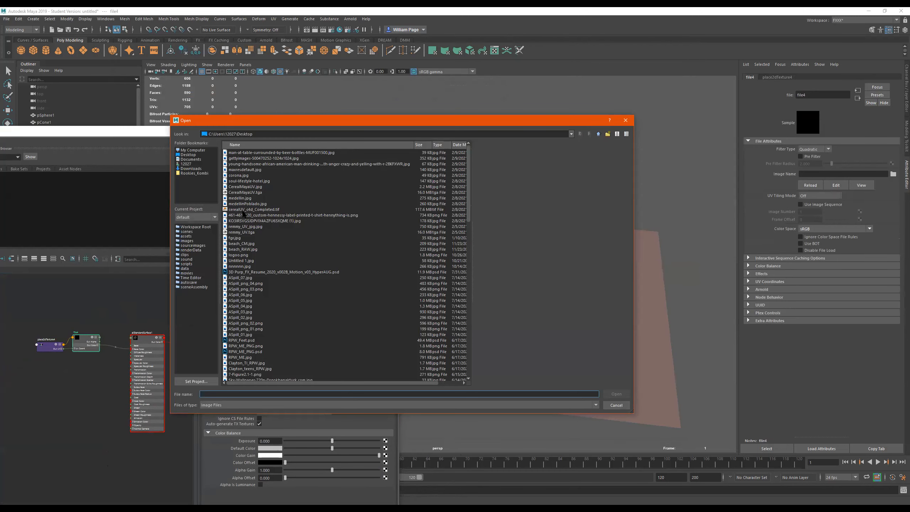
{"action": "double_click", "coordinate": [251, 203]}
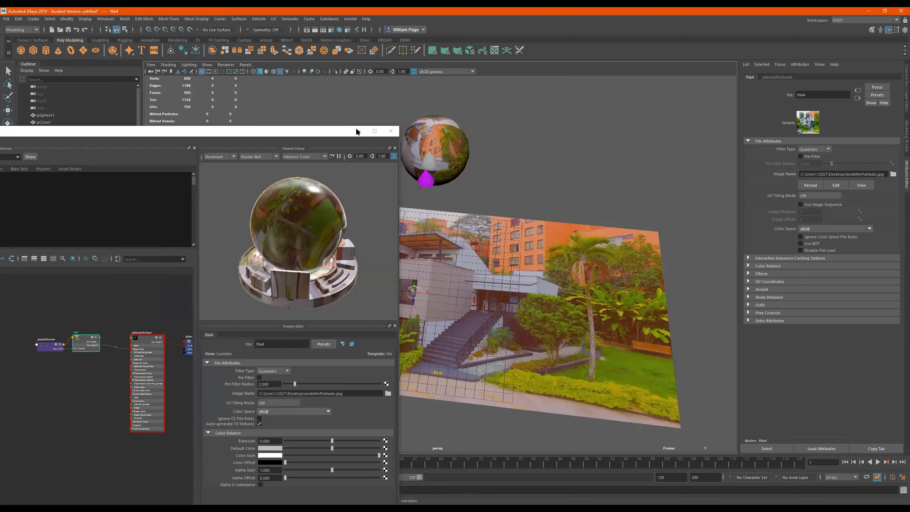
{"action": "left_click", "coordinate": [359, 130]}
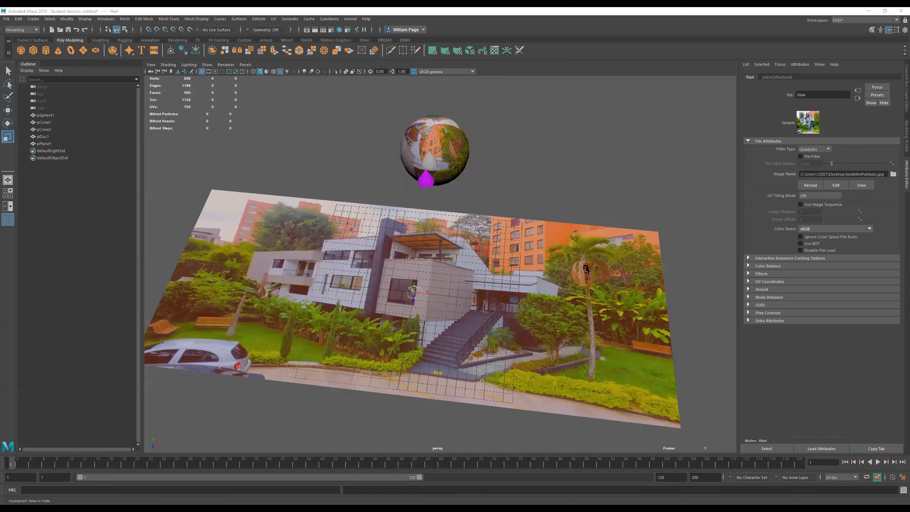
Show the attributes of place2dTexture4, move the Hypershade window off the plane and try Interactive Placement
{"action": "left_click_drag", "start_coordinate": [485, 283], "coordinate": [484, 302], "text": "alt"}
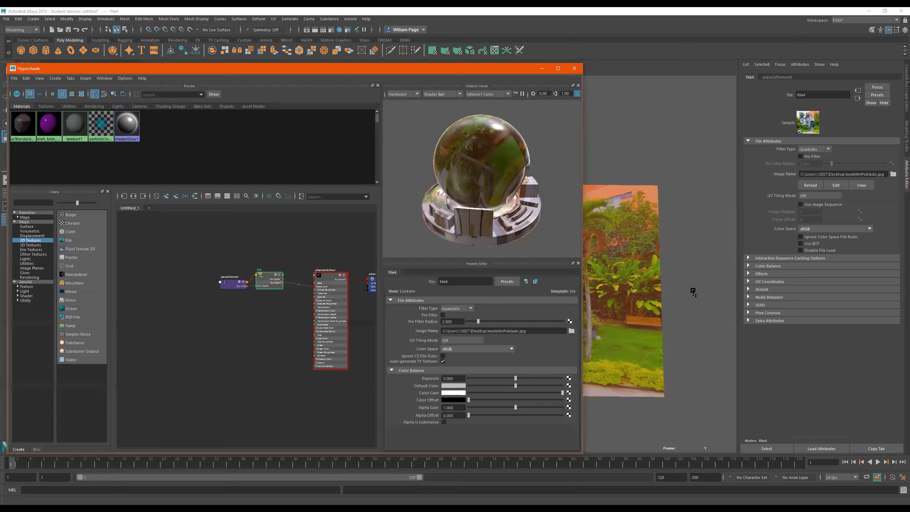
{"action": "scroll", "coordinate": [637, 328], "scroll_direction": "down", "scroll_amount": 3}
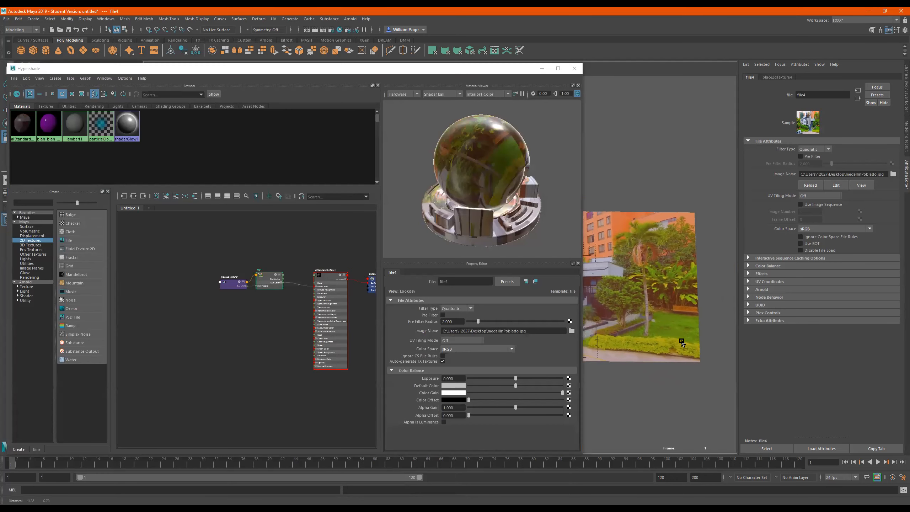
{"action": "middle_click_drag", "start_coordinate": [638, 331], "coordinate": [719, 345], "text": "alt"}
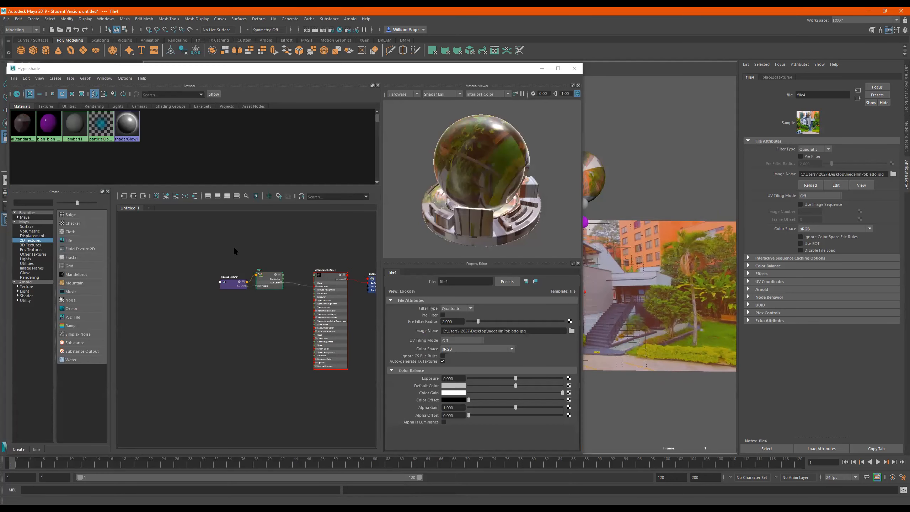
{"action": "left_click", "coordinate": [231, 283]}
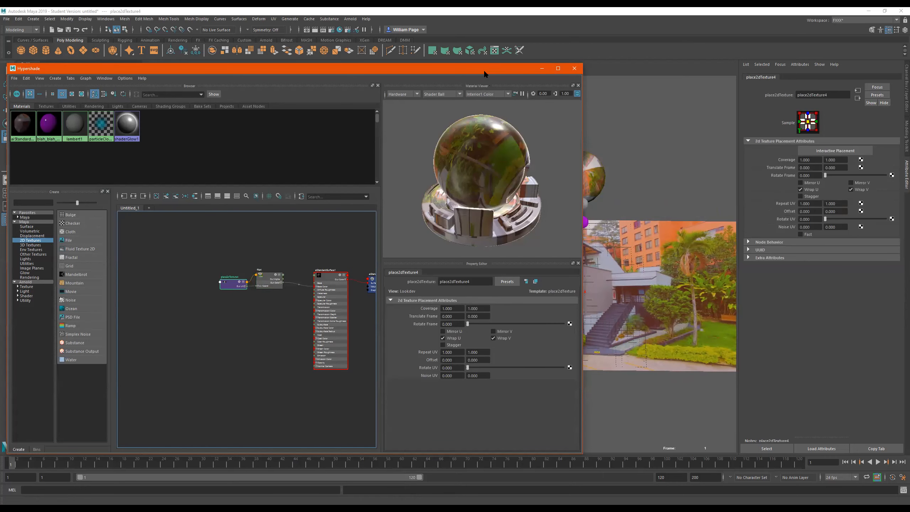
{"action": "left_click_drag", "start_coordinate": [483, 69], "coordinate": [265, 71]}
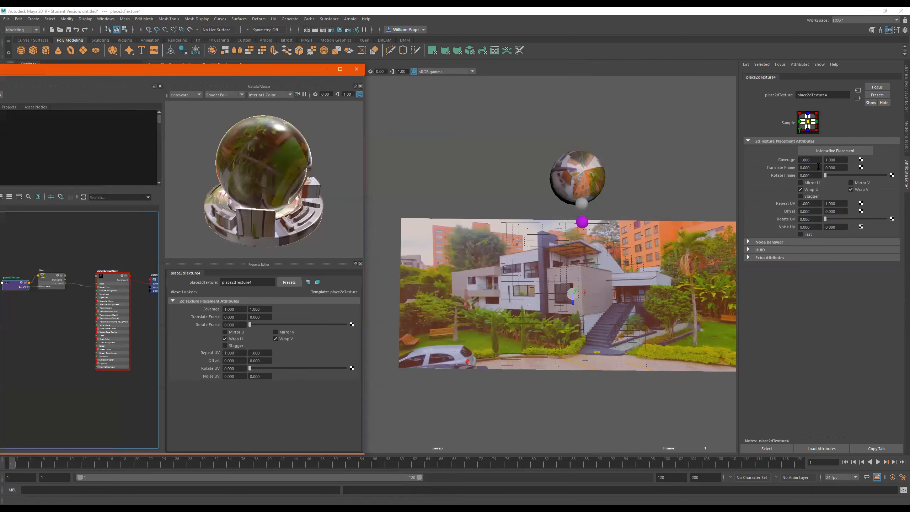
{"action": "left_click", "coordinate": [844, 151]}
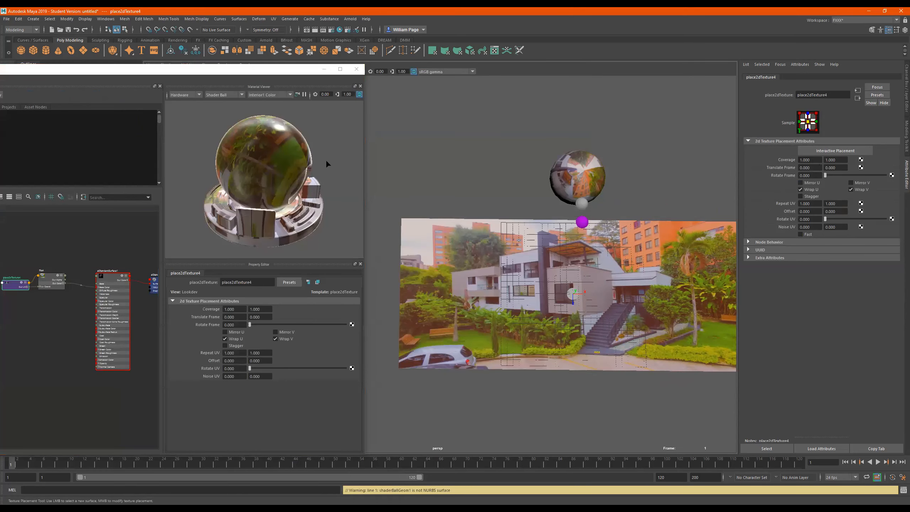
Select the plane in the scene and inspect the file4 texture connected to aiStandardSurface1's Base Color
{"action": "left_click_drag", "start_coordinate": [291, 74], "coordinate": [364, 380]}
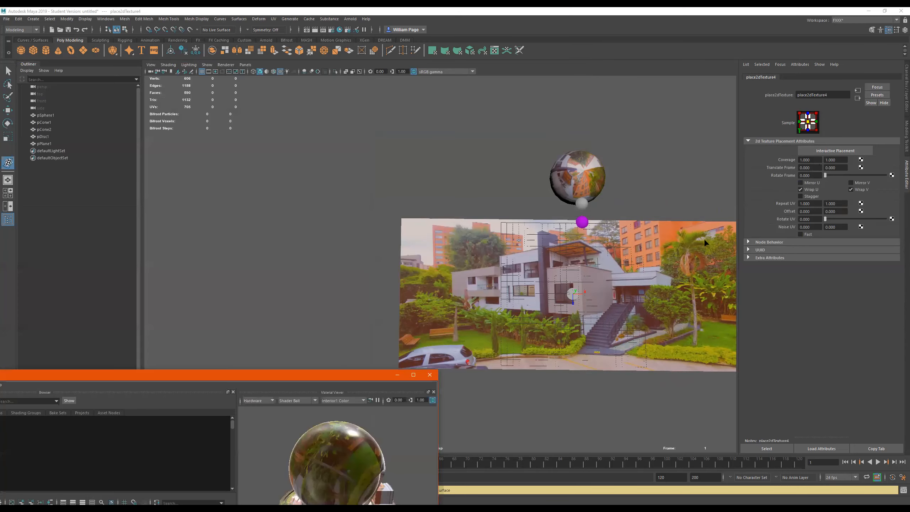
{"action": "left_click", "coordinate": [651, 274]}
{"action": "left_click_drag", "start_coordinate": [651, 274], "coordinate": [589, 289], "text": "alt"}
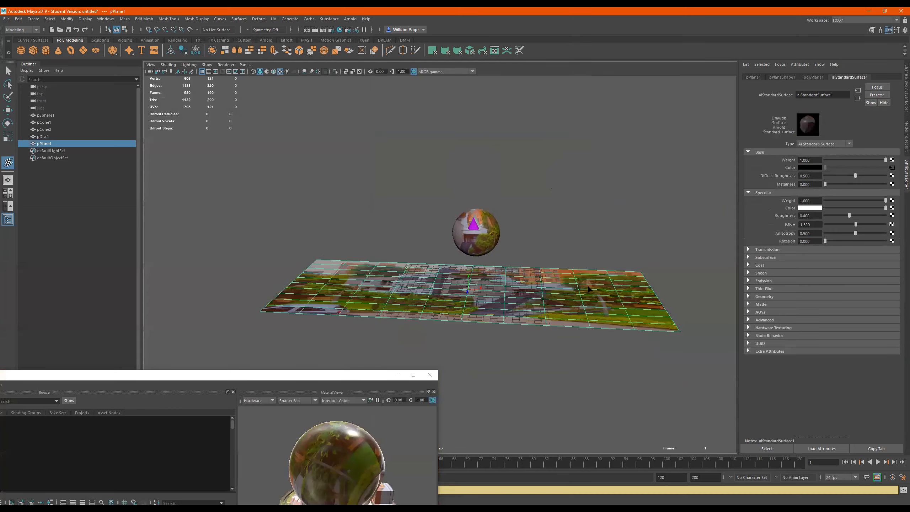
{"action": "left_click", "coordinate": [893, 168]}
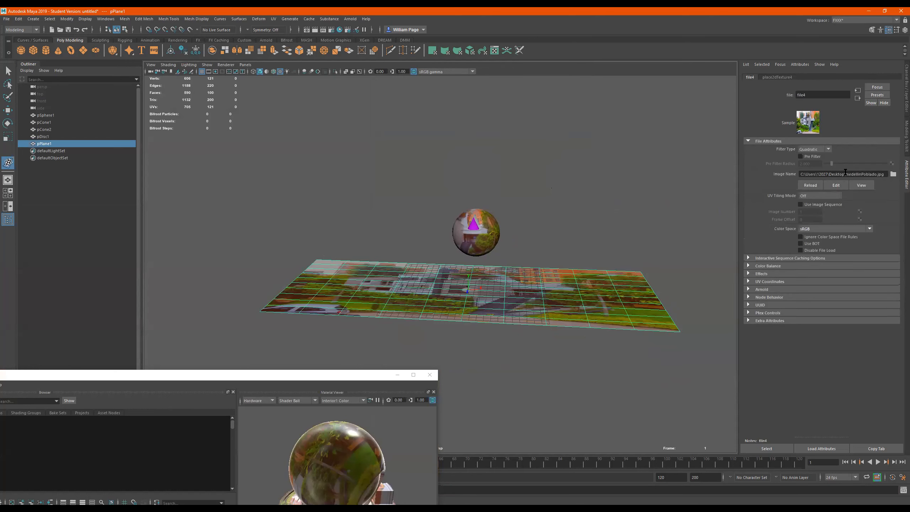
{"action": "left_click", "coordinate": [858, 98]}
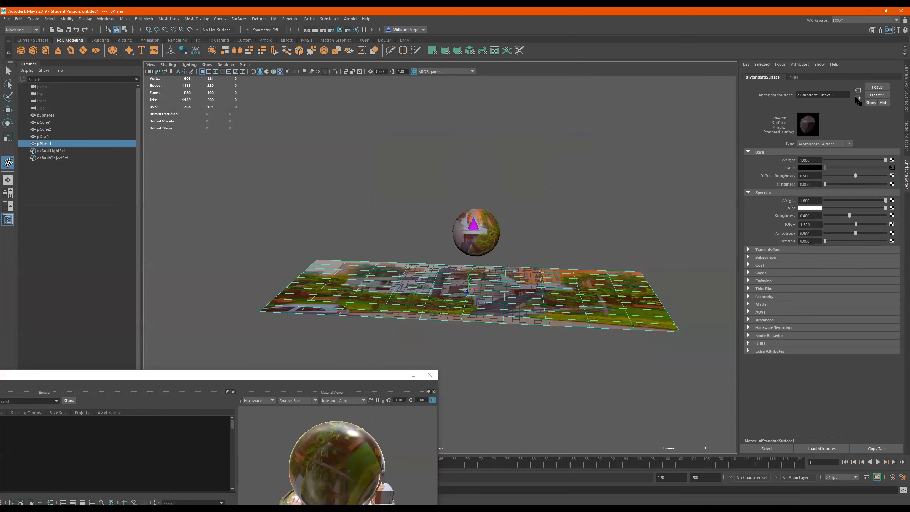
{"action": "left_click", "coordinate": [892, 167]}
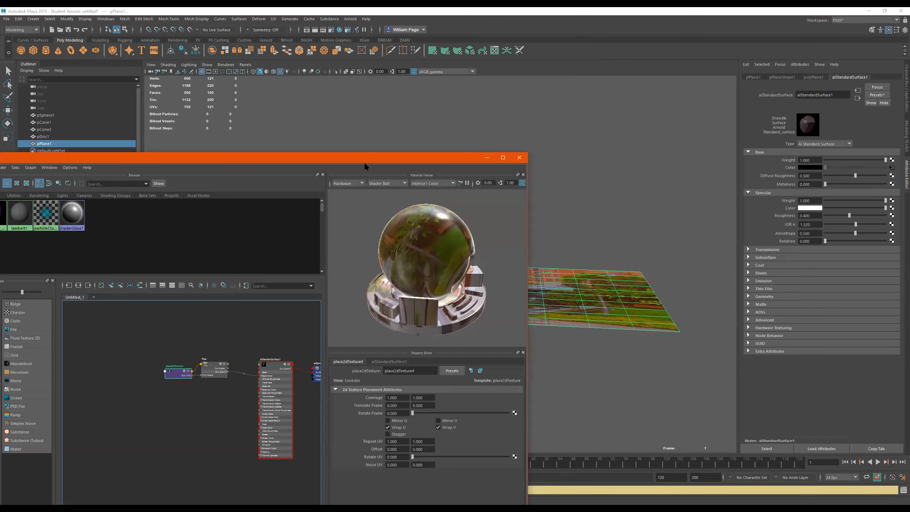
With the plane in view beside the Hypershade window, try a U Coverage of 0.5 on place2dTexture4 and undo it
{"action": "left_click_drag", "start_coordinate": [344, 158], "coordinate": [269, 146]}
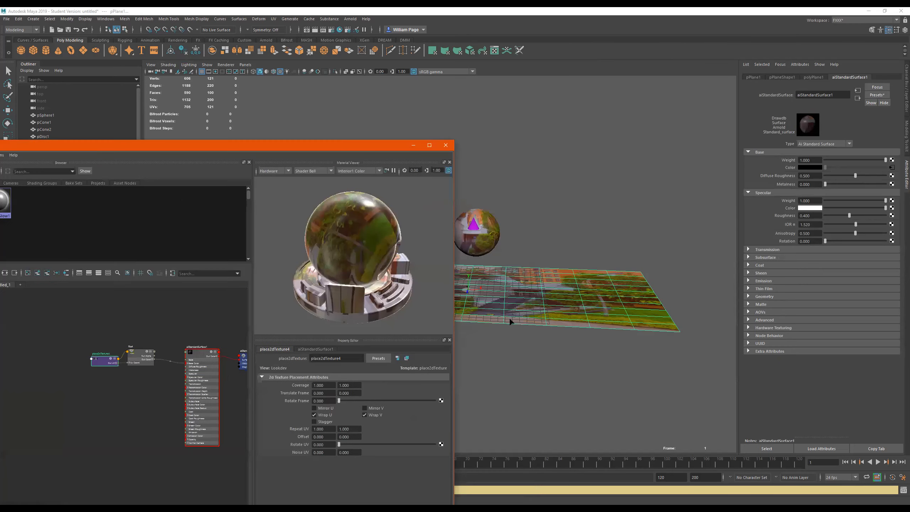
{"action": "left_click_drag", "start_coordinate": [519, 332], "coordinate": [531, 349], "text": "alt"}
{"action": "middle_click_drag", "start_coordinate": [574, 382], "coordinate": [535, 405], "text": "alt"}
{"action": "left_click_drag", "start_coordinate": [534, 405], "coordinate": [517, 408], "text": "alt"}
{"action": "middle_click_drag", "start_coordinate": [547, 390], "coordinate": [720, 413], "text": "alt"}
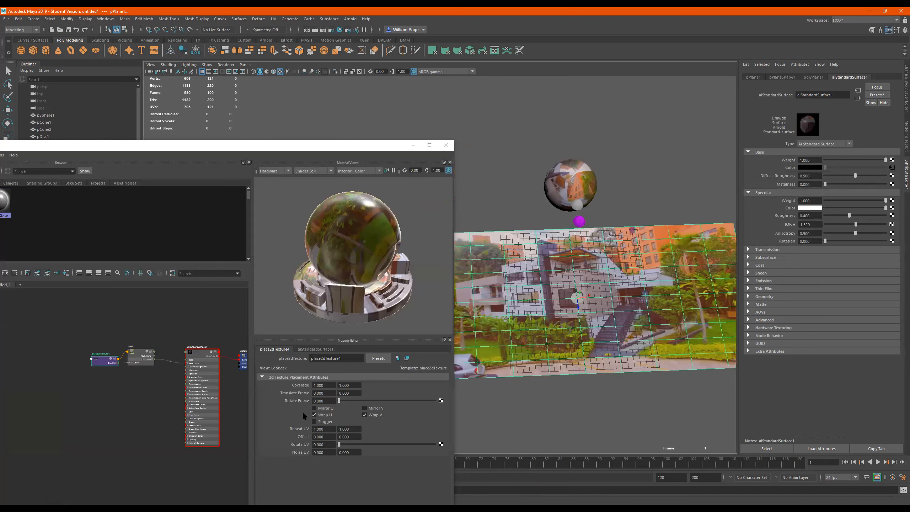
{"action": "left_click", "coordinate": [329, 386]}
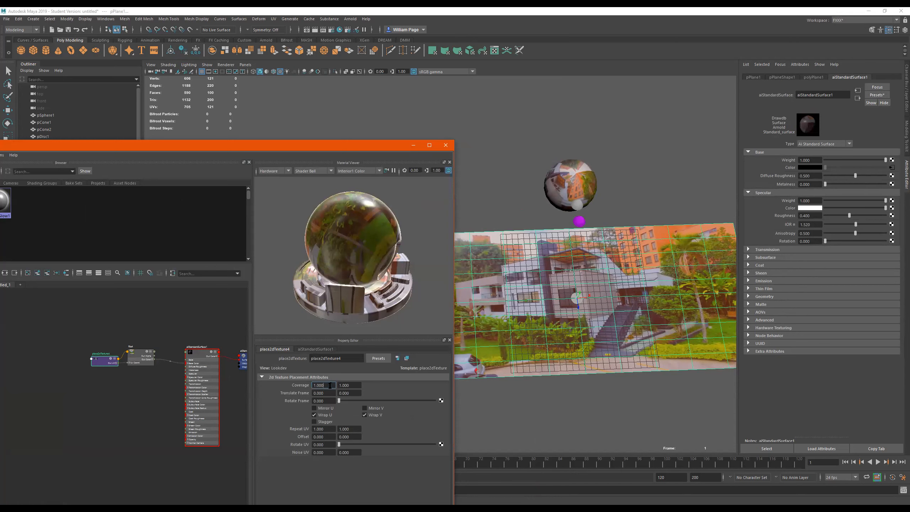
{"action": "mouse_move", "coordinate": [330, 386]}
{"action": "left_mouse_down", "text": "ctrl"}
{"action": "mouse_move", "coordinate": [347, 384]}
{"action": "mouse_move", "coordinate": [306, 385]}
{"action": "mouse_move", "coordinate": [350, 384]}
{"action": "mouse_move", "coordinate": [329, 383]}
{"action": "left_mouse_up", "text": "ctrl"}
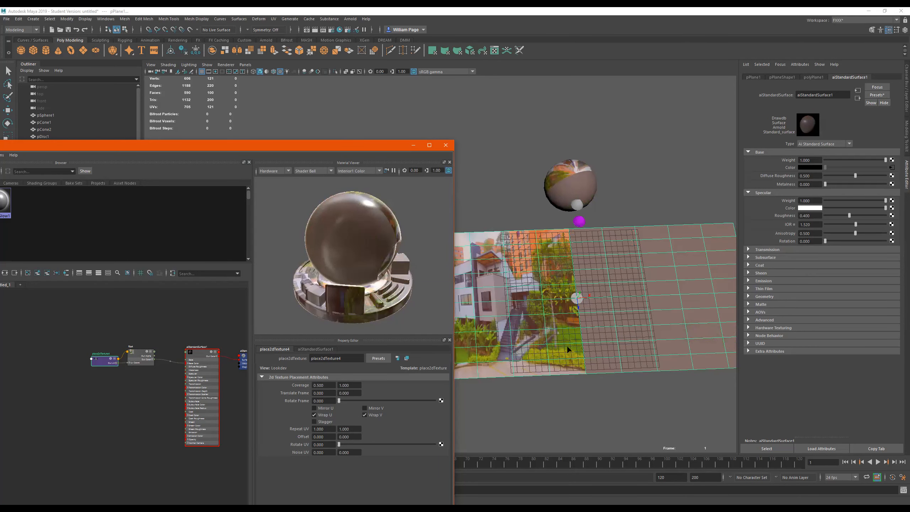
{"action": "left_click_drag", "start_coordinate": [589, 346], "coordinate": [671, 366], "text": "alt"}
{"action": "left_click_drag", "start_coordinate": [614, 370], "coordinate": [601, 385], "text": "alt"}
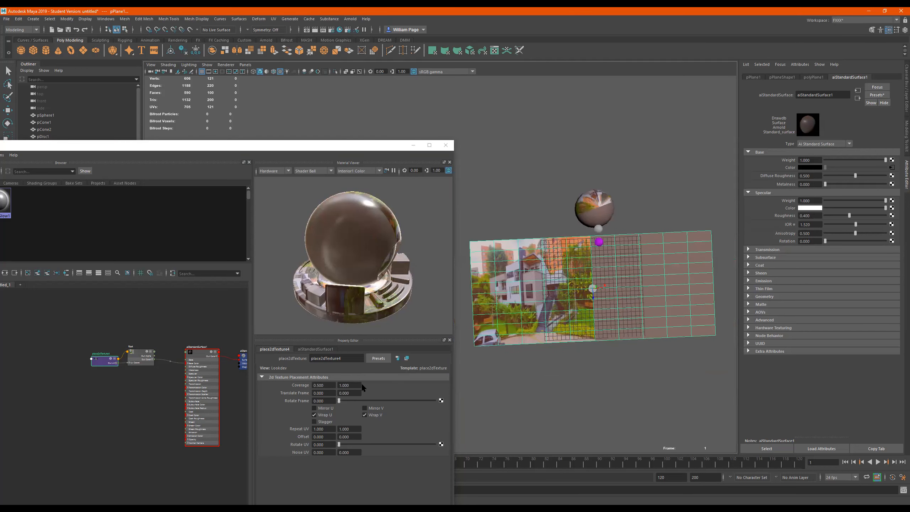
{"action": "left_click_drag", "start_coordinate": [331, 385], "coordinate": [344, 385], "text": "ctrl"}
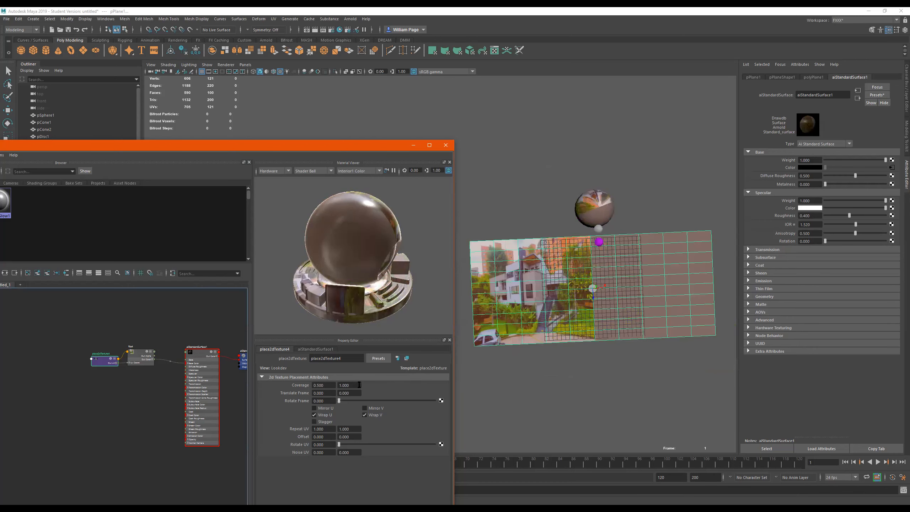
{"action": "key", "text": "ctrl+z"}
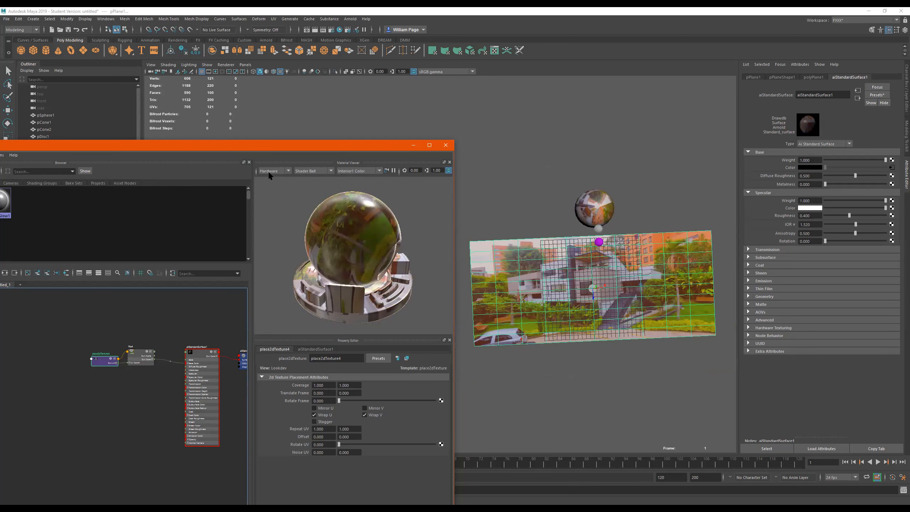
Switch the Material Viewer preview geometry to Plane
{"action": "left_click", "coordinate": [313, 171]}
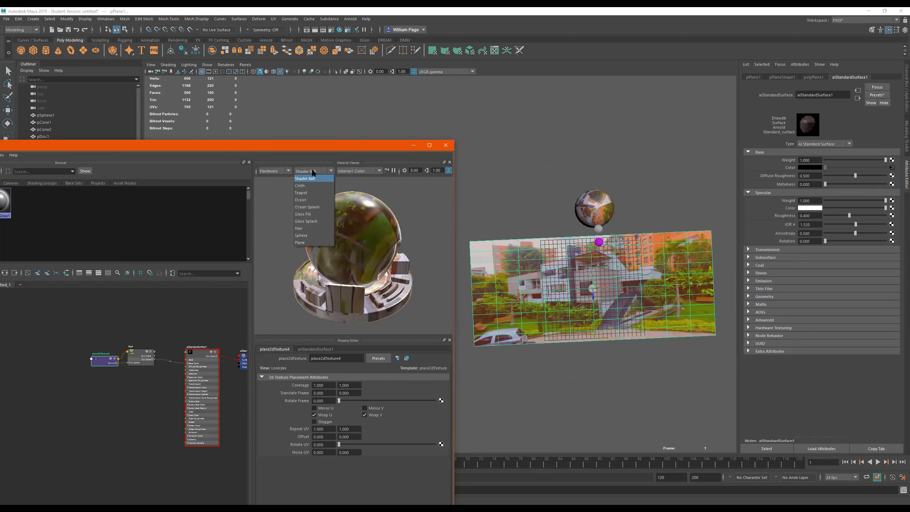
{"action": "left_click", "coordinate": [313, 243]}
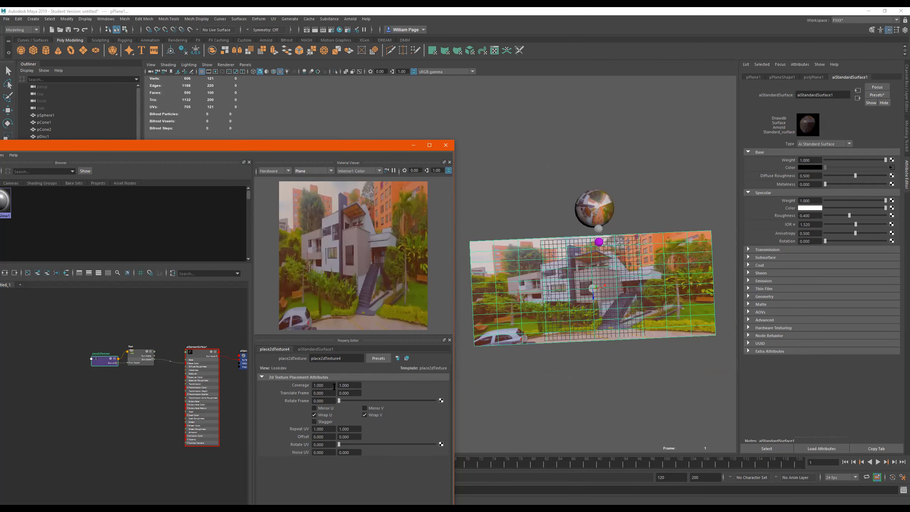
Try a U Coverage of 1.5 and a V Coverage of 1.9 on place2dTexture4, undoing each change
{"action": "left_click_drag", "start_coordinate": [322, 386], "coordinate": [336, 386], "text": "ctrl"}
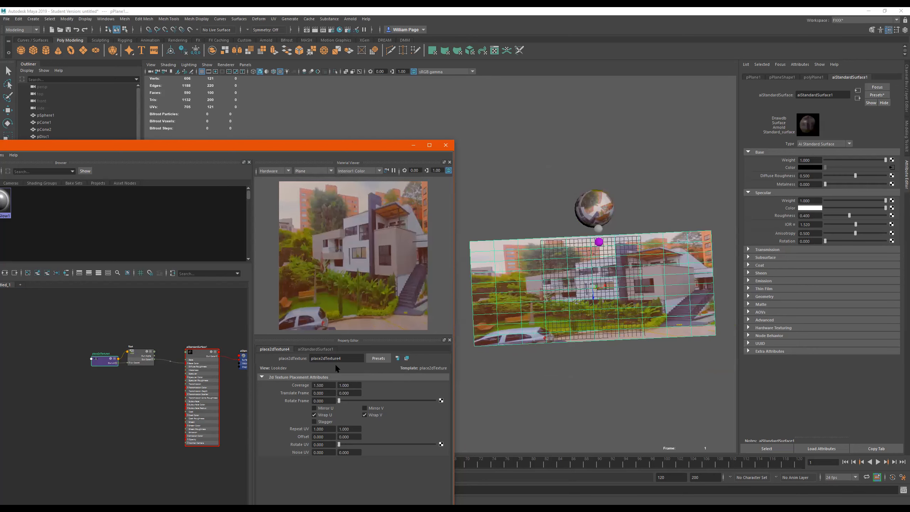
{"action": "key", "text": "ctrl+z"}
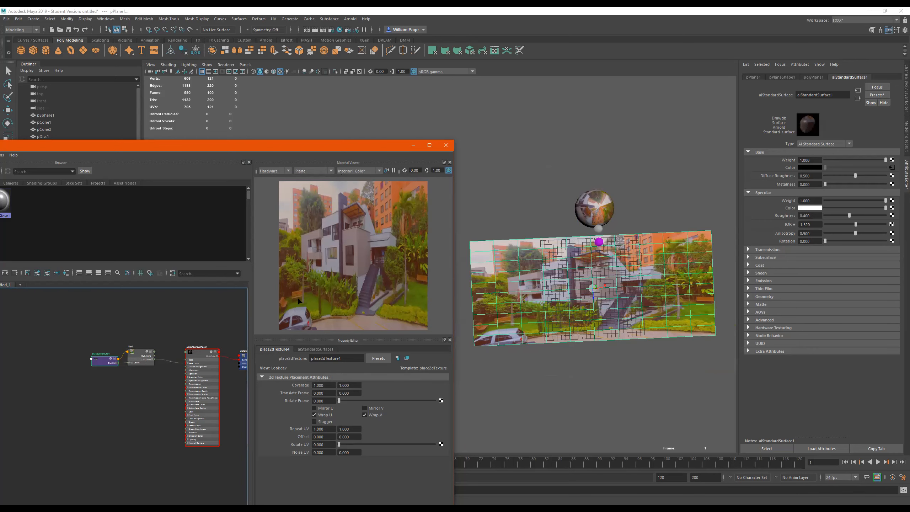
{"action": "left_click_drag", "start_coordinate": [354, 386], "coordinate": [358, 385], "text": "ctrl"}
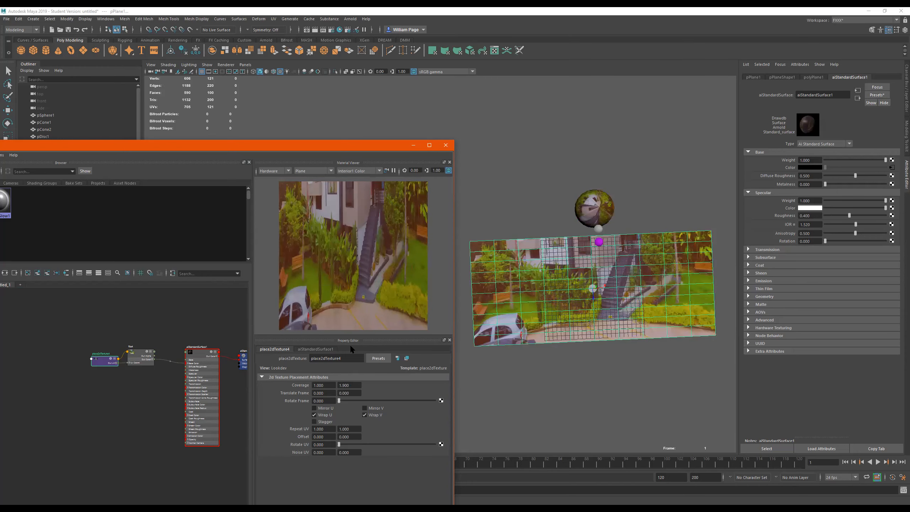
{"action": "key", "text": "ctrl+z"}
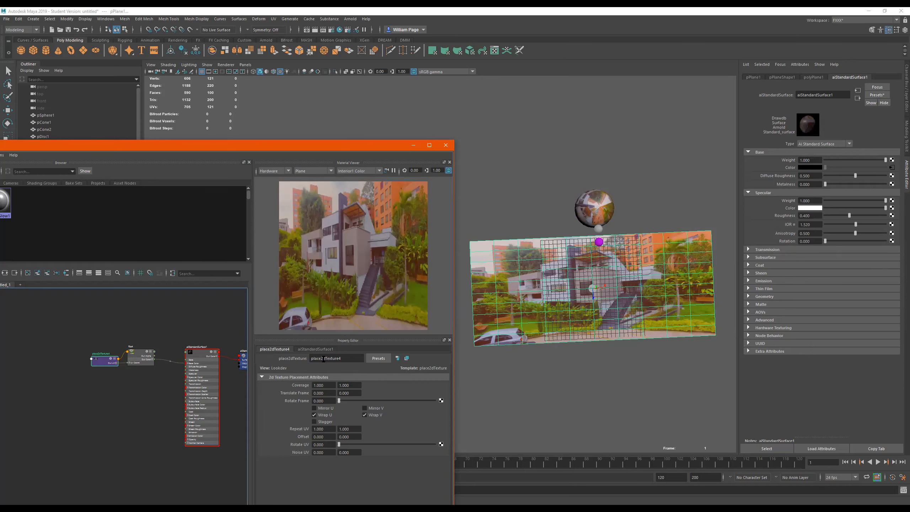
Shift the texture by setting place2dTexture4's Translate Frame to 1.6 in U and -1.7 in V
{"action": "left_click", "coordinate": [329, 393]}
{"action": "mouse_move", "coordinate": [329, 393]}
{"action": "left_mouse_down", "text": "ctrl"}
{"action": "mouse_move", "coordinate": [351, 391]}
{"action": "mouse_move", "coordinate": [310, 393]}
{"action": "mouse_move", "coordinate": [328, 393]}
{"action": "left_mouse_up", "text": "ctrl"}
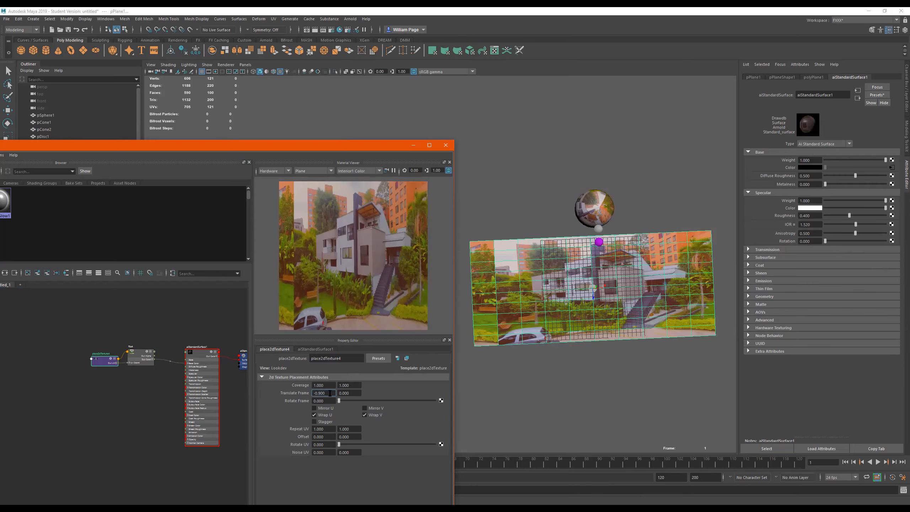
{"action": "key", "text": "Return"}
{"action": "left_click_drag", "start_coordinate": [331, 394], "coordinate": [339, 395], "text": "ctrl"}
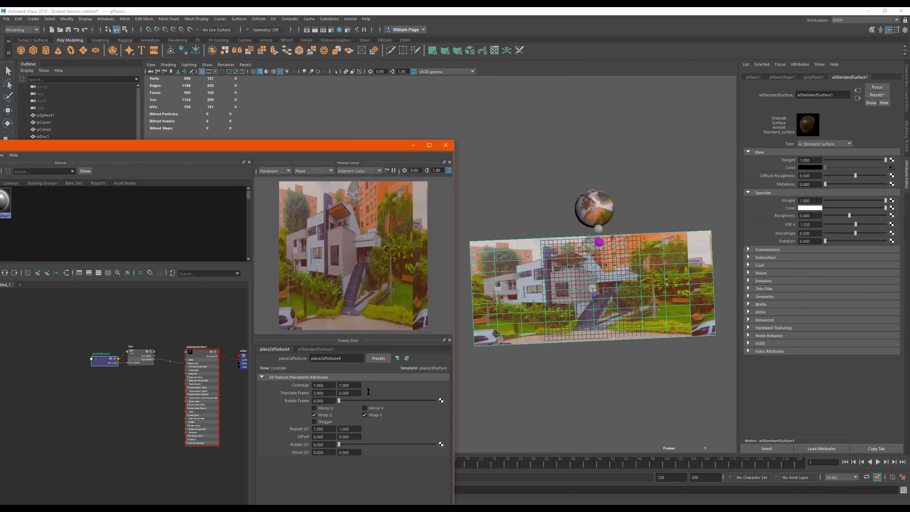
{"action": "left_click_drag", "start_coordinate": [381, 392], "coordinate": [355, 393], "text": "ctrl"}
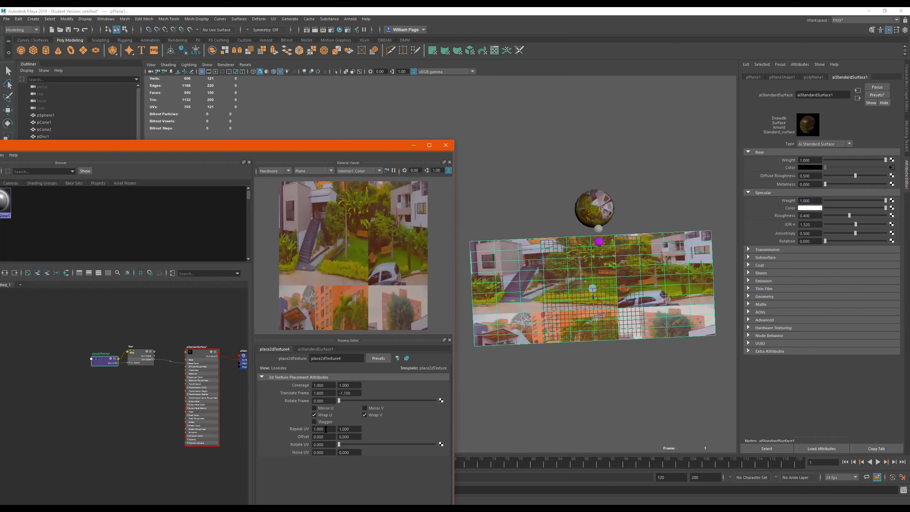
Try a higher U repeat on place2dTexture4, then set Repeat UV to 1 in U and 3 in V
{"action": "left_click_drag", "start_coordinate": [328, 429], "coordinate": [334, 429], "text": "ctrl"}
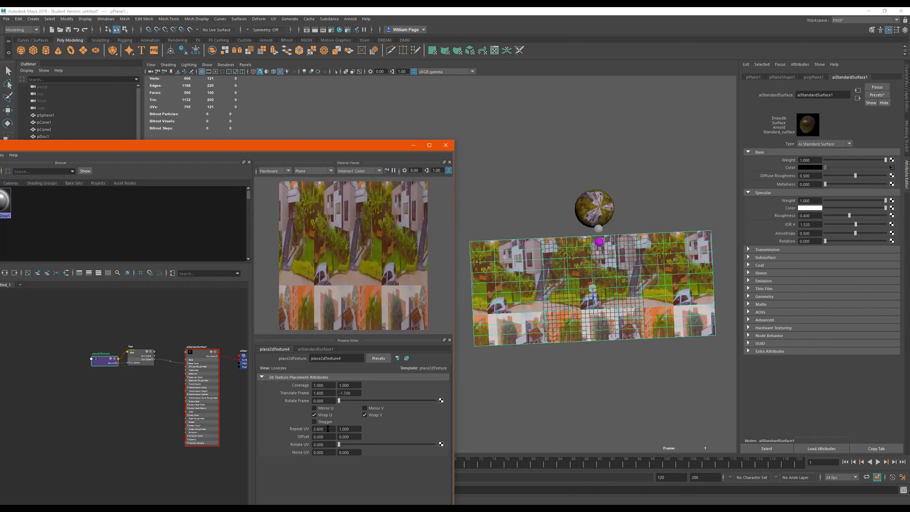
{"action": "left_click_drag", "start_coordinate": [328, 430], "coordinate": [358, 429], "text": "ctrl"}
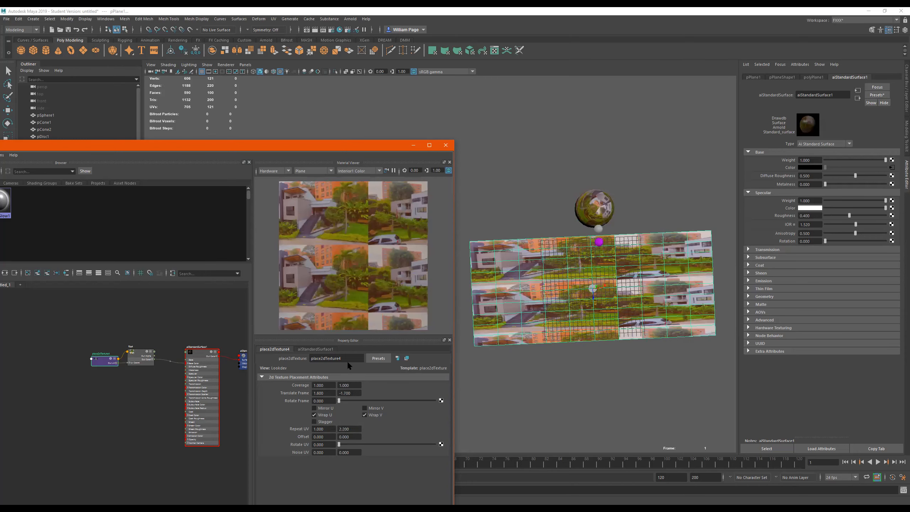
{"action": "left_click_drag", "start_coordinate": [347, 362], "coordinate": [345, 278], "text": "ctrl"}
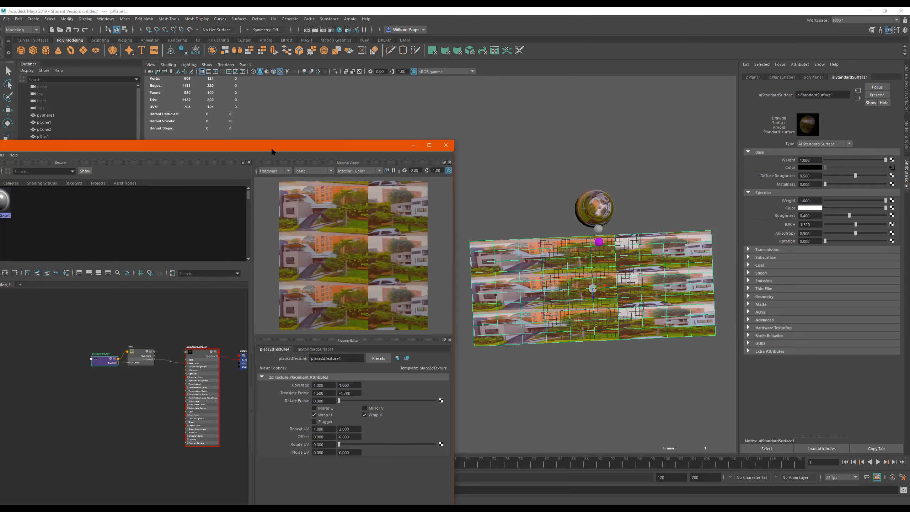
Offset the repeated texture in both directions on place2dTexture4, with 14.7 in U and a negative value in V
{"action": "left_click", "coordinate": [326, 436]}
{"action": "type", "text": "0.2"}
{"action": "key", "text": "Return"}
{"action": "left_click_drag", "start_coordinate": [338, 437], "coordinate": [314, 437], "text": "ctrl"}
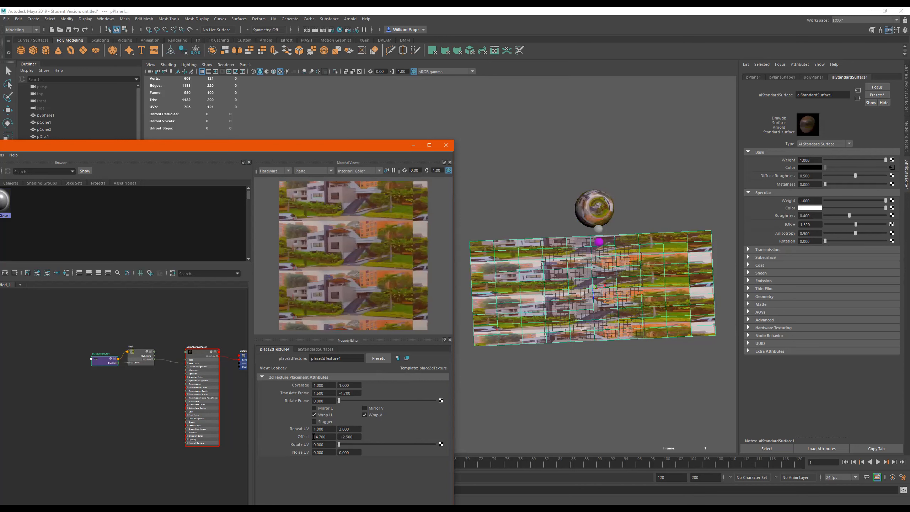
Reset place2dTexture4's Offset to 0 in both U and V
{"action": "double_click", "coordinate": [328, 436]}
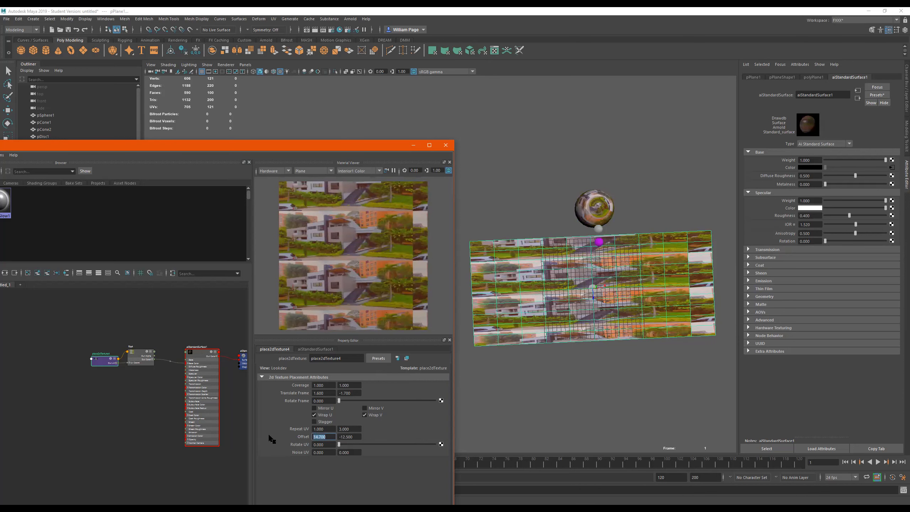
{"action": "type", "text": "0"}
{"action": "key", "text": "Tab"}
{"action": "type", "text": "0"}
{"action": "key", "text": "Return"}
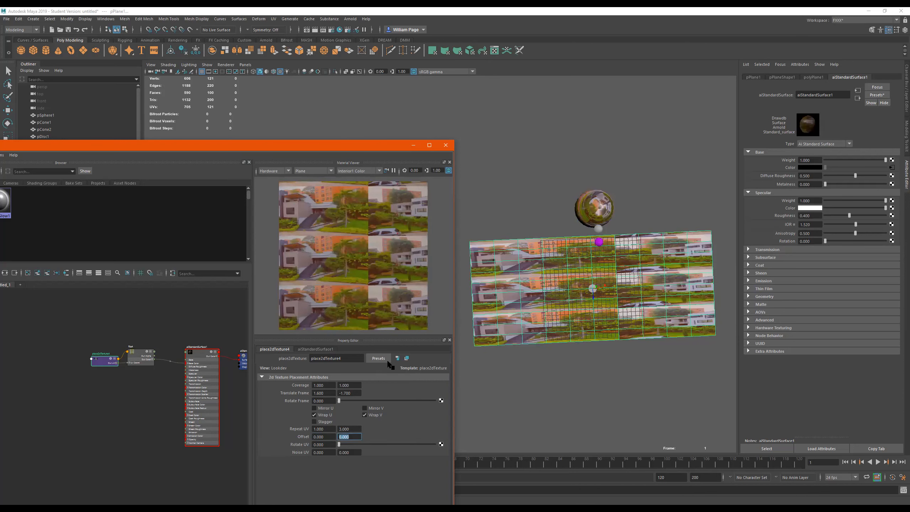
Set the V value of Repeat UV to 1 on place2dTexture4
{"action": "left_click", "coordinate": [329, 430]}
{"action": "key", "text": "Tab"}
{"action": "type", "text": "1"}
{"action": "key", "text": "Return"}
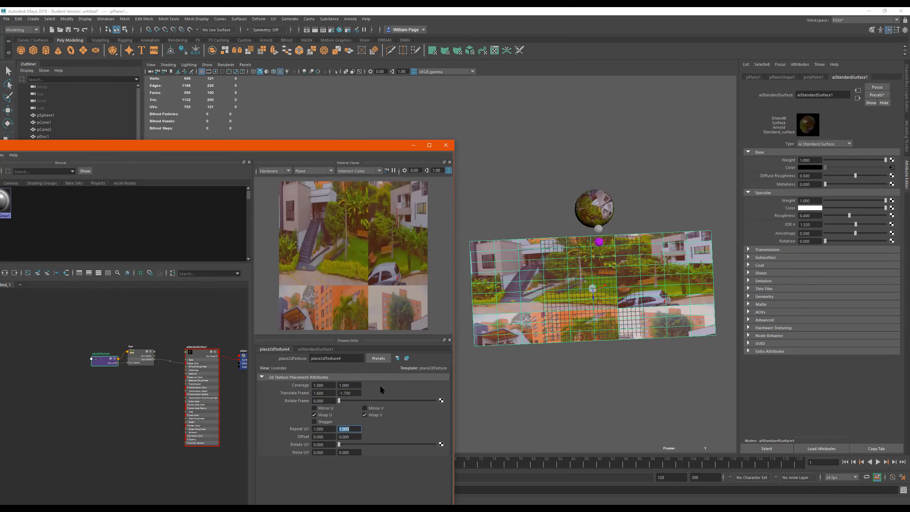
{"action": "right_click", "coordinate": [303, 394]}
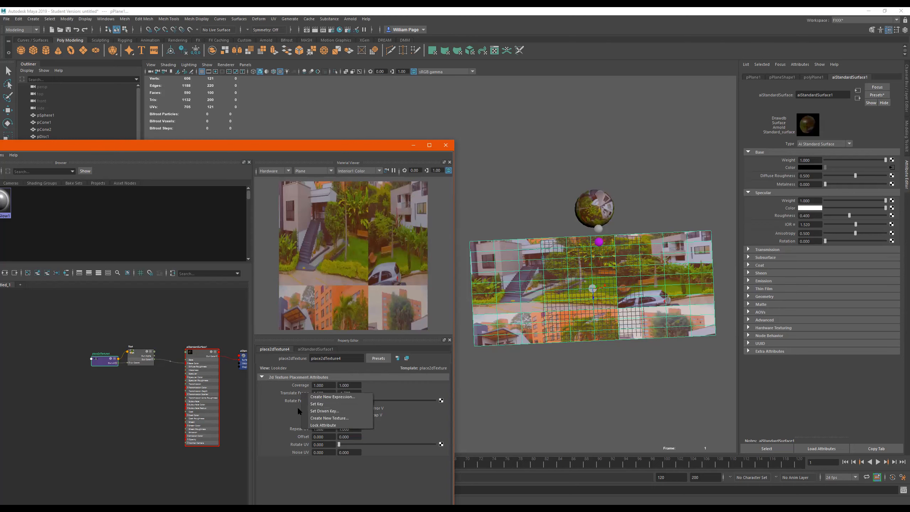
{"action": "left_click", "coordinate": [396, 386]}
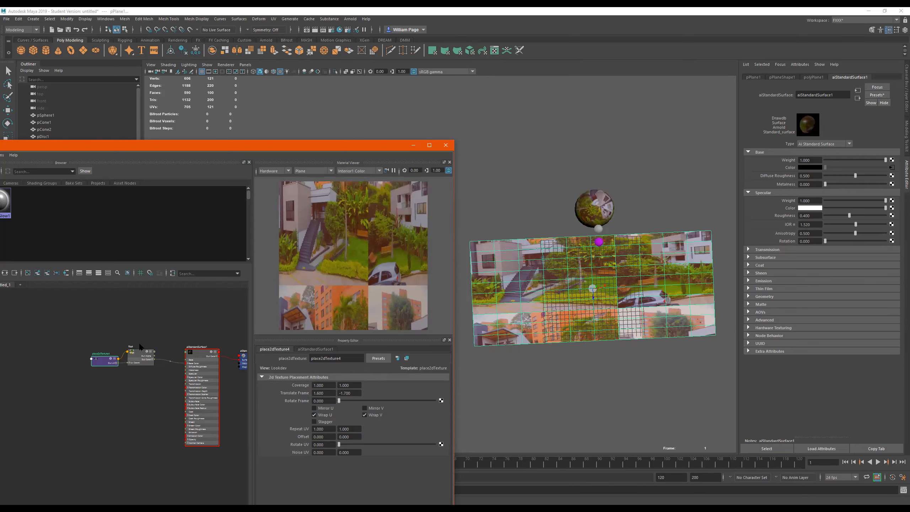
{"action": "scroll", "coordinate": [146, 375], "scroll_direction": "up", "scroll_amount": 3}
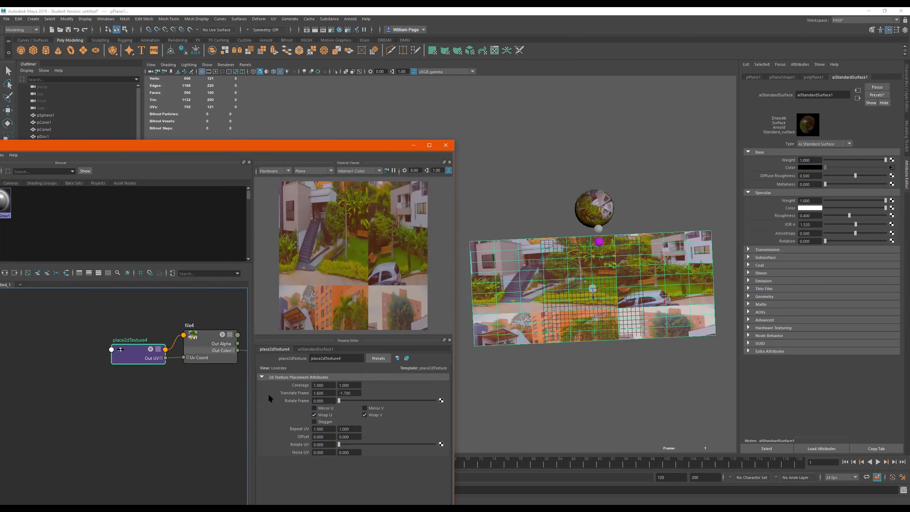
{"action": "scroll", "coordinate": [131, 375], "scroll_direction": "down", "scroll_amount": 3}
{"action": "scroll", "coordinate": [164, 383], "scroll_direction": "down", "scroll_amount": 3}
{"action": "scroll", "coordinate": [174, 383], "scroll_direction": "up", "scroll_amount": 3}
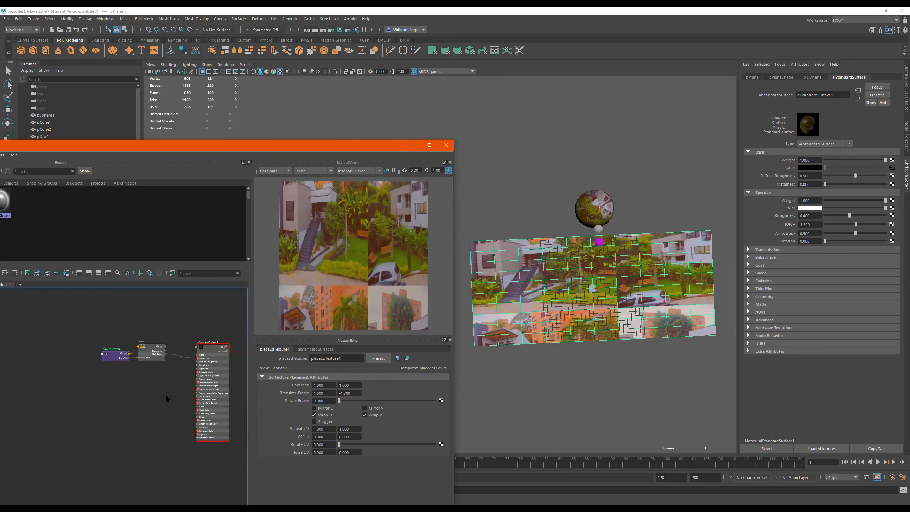
{"action": "middle_click_drag", "start_coordinate": [161, 387], "coordinate": [140, 397], "text": "alt"}
{"action": "scroll", "coordinate": [142, 385], "scroll_direction": "up", "scroll_amount": 2}
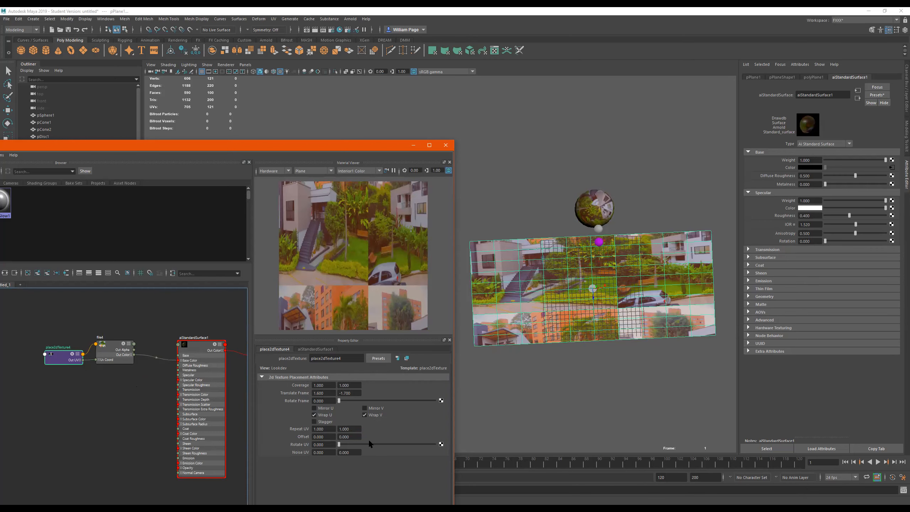
Try Rotate UV values of about 319, 90 and 45 on place2dTexture4, and return the rotation to 0
{"action": "left_click_drag", "start_coordinate": [343, 445], "coordinate": [418, 445]}
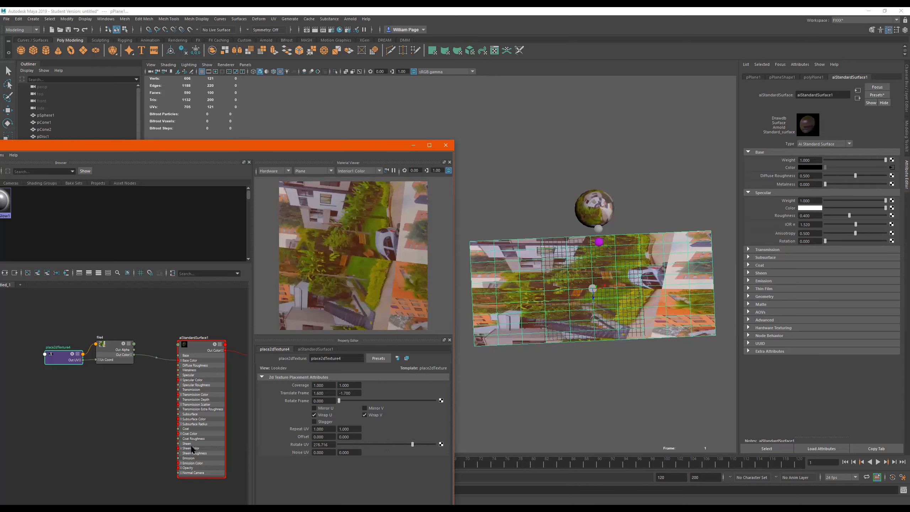
{"action": "left_click_drag", "start_coordinate": [329, 444], "coordinate": [212, 440]}
{"action": "type", "text": "90"}
{"action": "key", "text": "Return"}
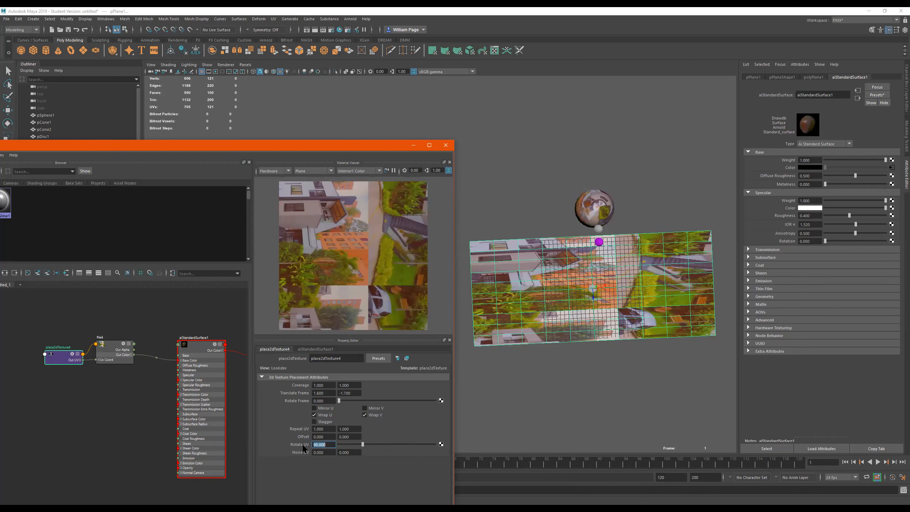
{"action": "type", "text": "45"}
{"action": "key", "text": "Return"}
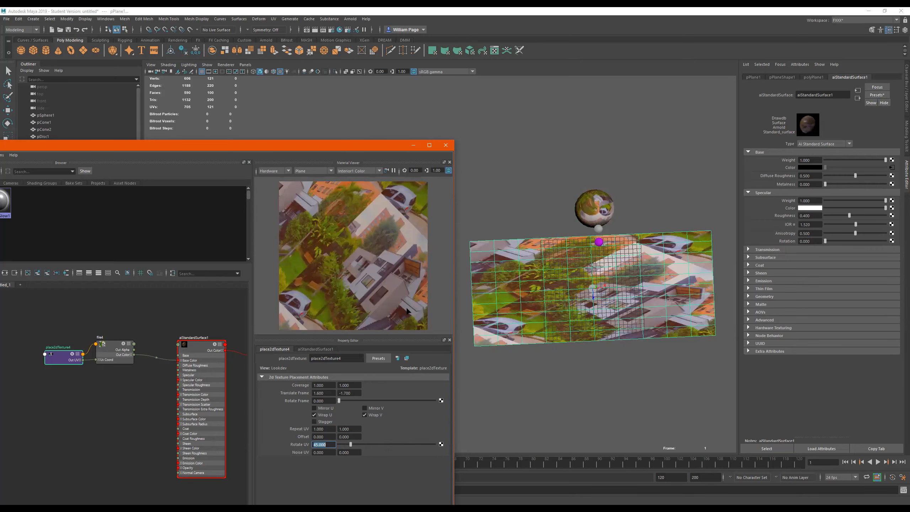
{"action": "left_click_drag", "start_coordinate": [350, 444], "coordinate": [327, 444]}
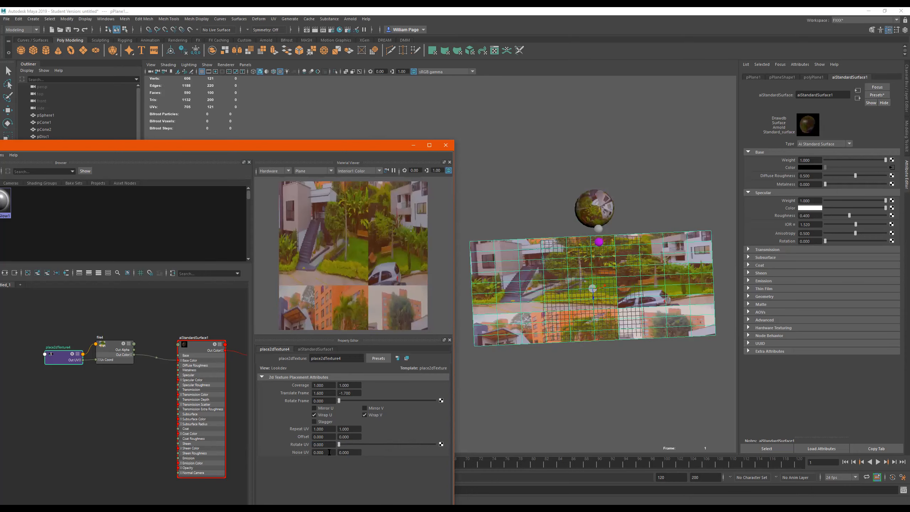
Try a Noise UV of 0.2 in U, then 0.5 in V combined with a Rotate UV of about 175, undoing each change
{"action": "mouse_move", "coordinate": [334, 452]}
{"action": "left_mouse_down", "text": "ctrl"}
{"action": "mouse_move", "coordinate": [344, 451]}
{"action": "mouse_move", "coordinate": [330, 452]}
{"action": "left_mouse_up", "text": "ctrl"}
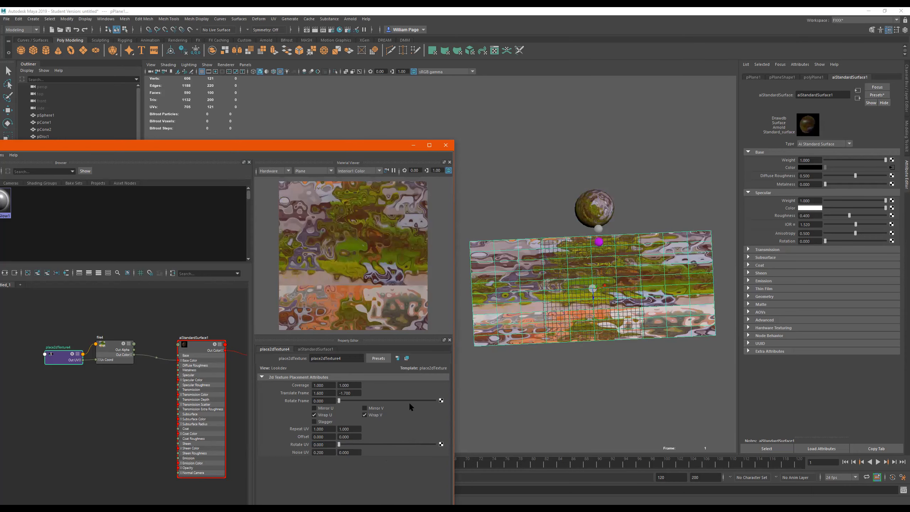
{"action": "key", "text": "ctrl+z"}
{"action": "left_click_drag", "start_coordinate": [359, 453], "coordinate": [360, 455], "text": "ctrl"}
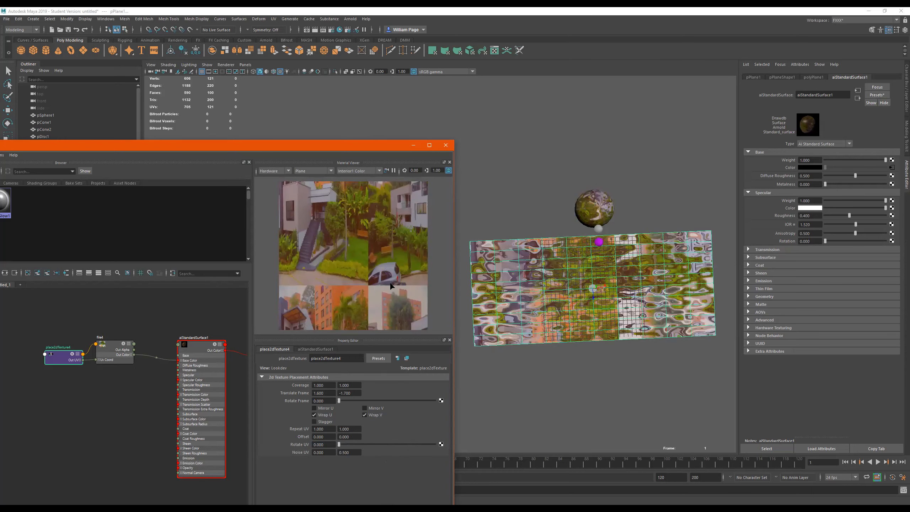
{"action": "left_click_drag", "start_coordinate": [354, 445], "coordinate": [386, 444]}
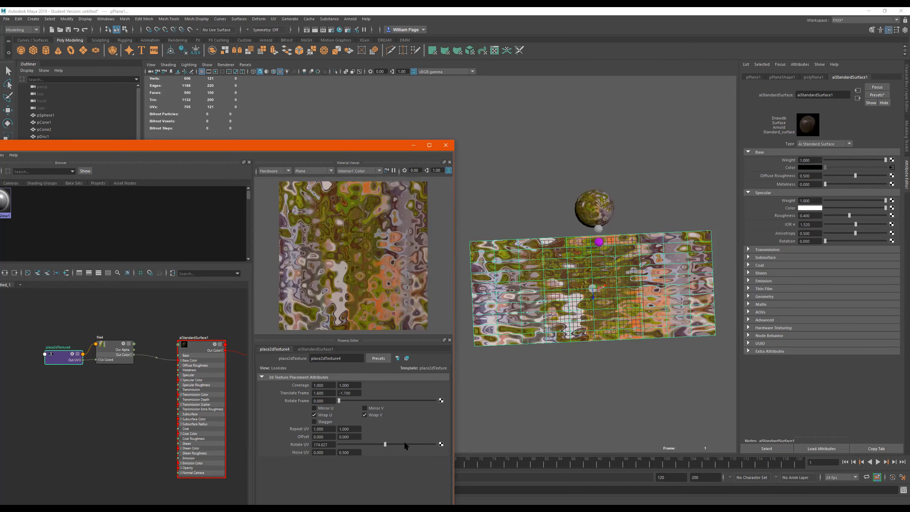
{"action": "key", "text": "ctrl+z"}
{"action": "key", "text": "ctrl+z"}
Key place2dTexture4's U noise at 0 on frame 1, and move the Hypershade window clear of the timeline
{"action": "right_click", "coordinate": [329, 453]}
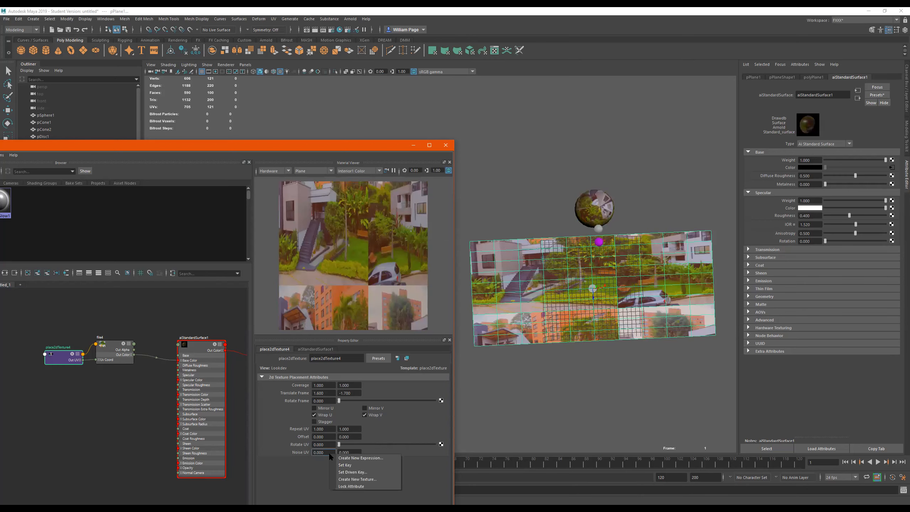
{"action": "left_click", "coordinate": [348, 466]}
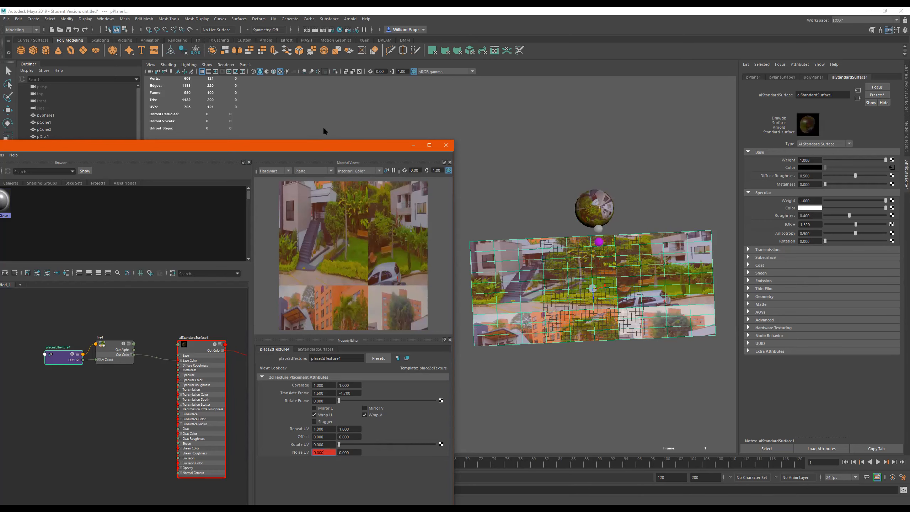
{"action": "left_click_drag", "start_coordinate": [323, 145], "coordinate": [364, 19]}
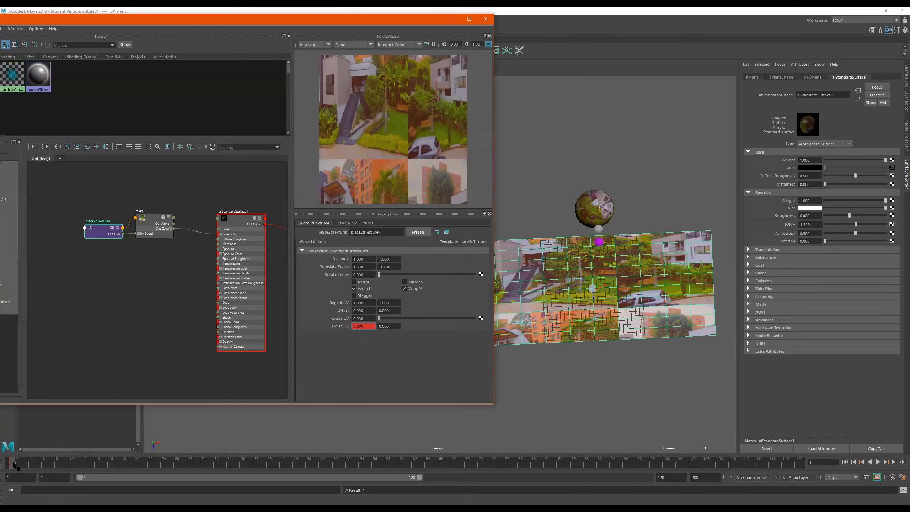
Go to frame 120, set place2dTexture4's U noise to 0.1, and key it there
{"action": "left_click_drag", "start_coordinate": [16, 464], "coordinate": [621, 467]}
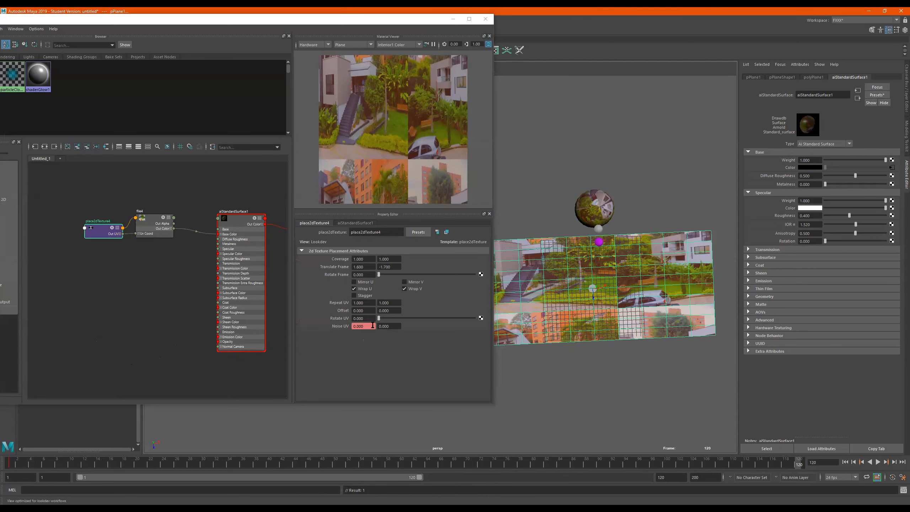
{"action": "left_click", "coordinate": [373, 327]}
{"action": "type", "text": "0.9"}
{"action": "key", "text": "Return"}
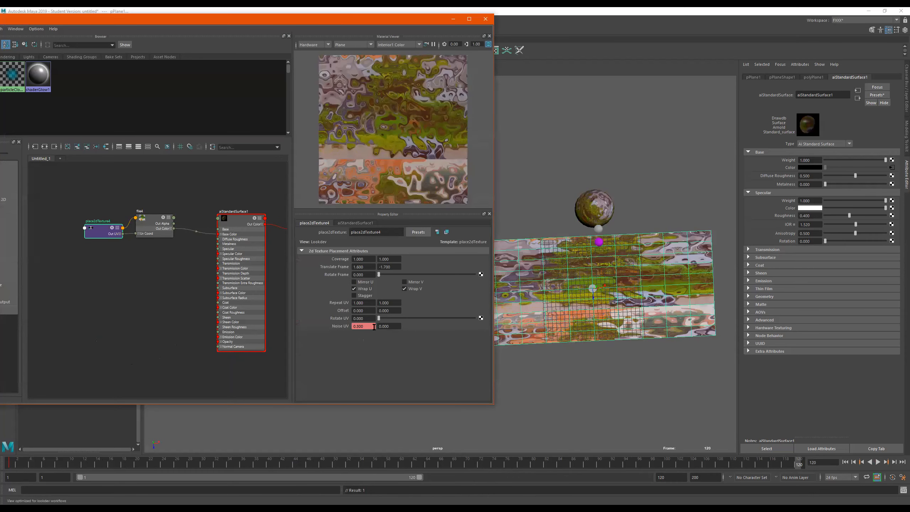
{"action": "left_click_drag", "start_coordinate": [372, 327], "coordinate": [366, 329], "text": "ctrl"}
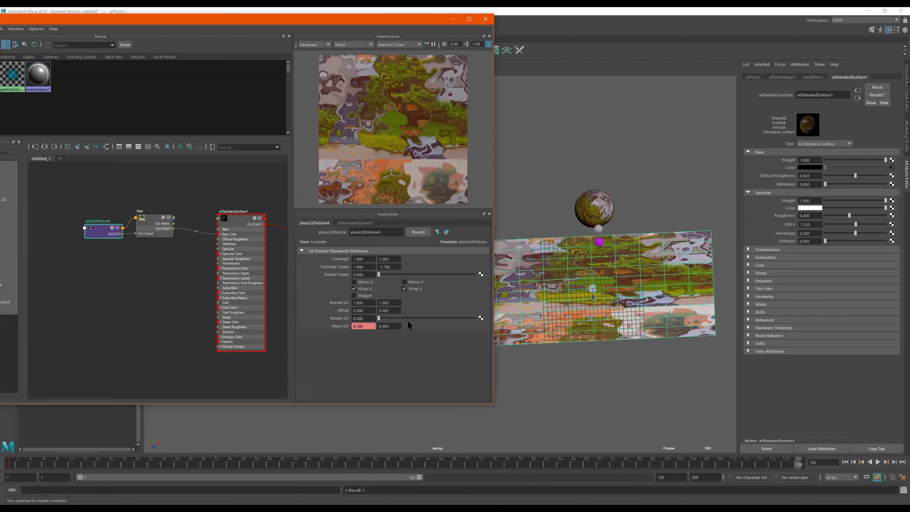
{"action": "right_click", "coordinate": [358, 327]}
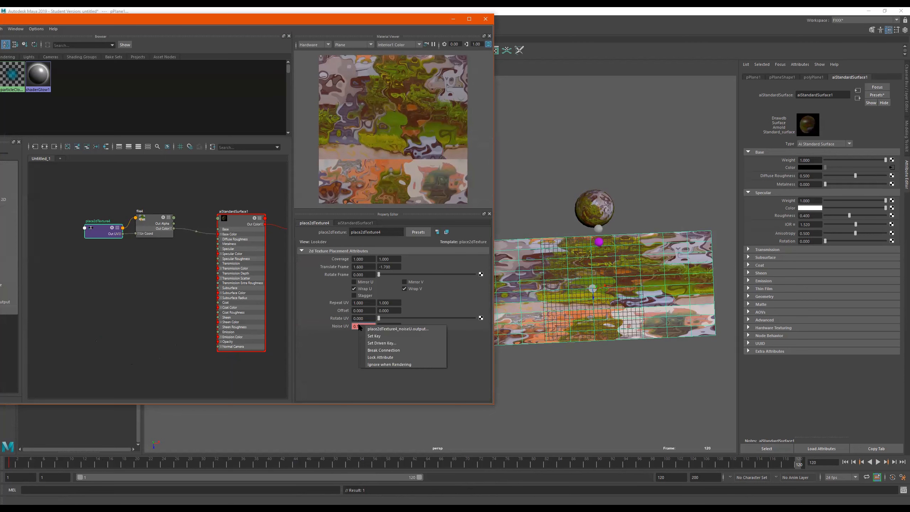
{"action": "left_click", "coordinate": [369, 334]}
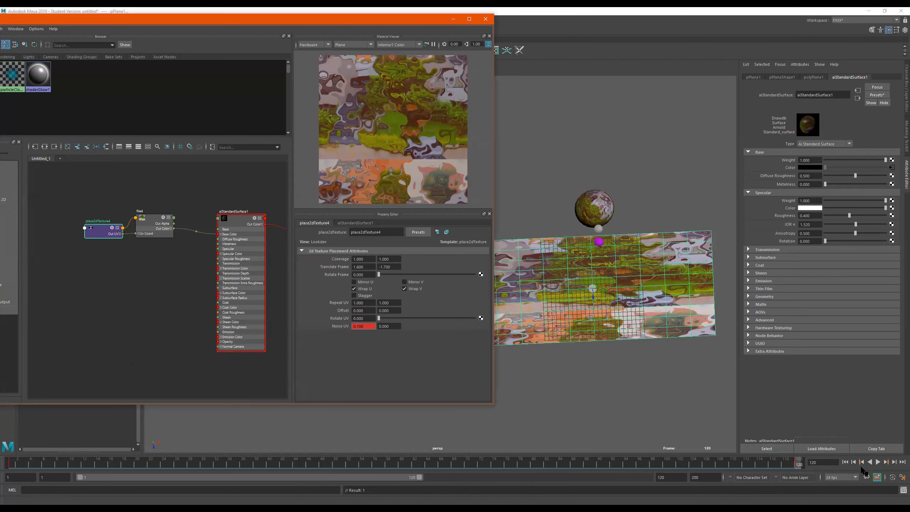
Play the noise animation from frame 1, examine the distorting texture on the plane and sphere up close, and stop playback
{"action": "left_click", "coordinate": [845, 463]}
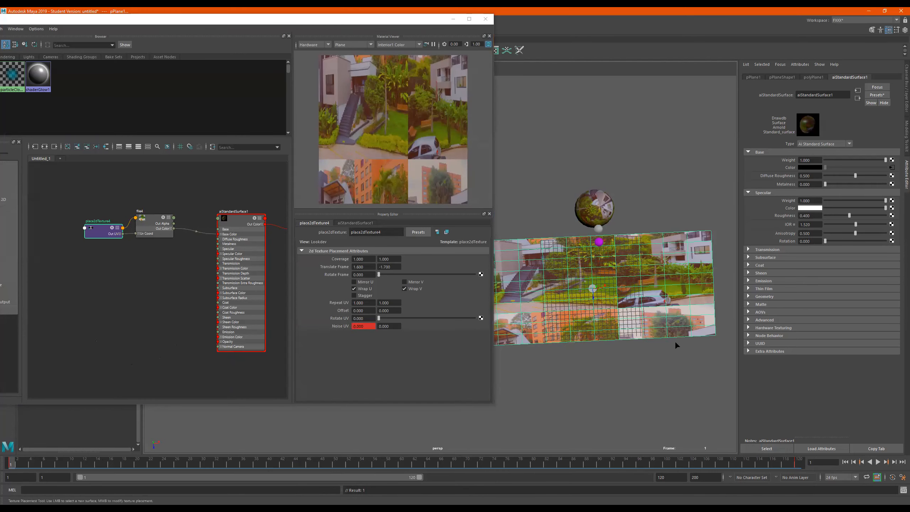
{"action": "left_click", "coordinate": [877, 461]}
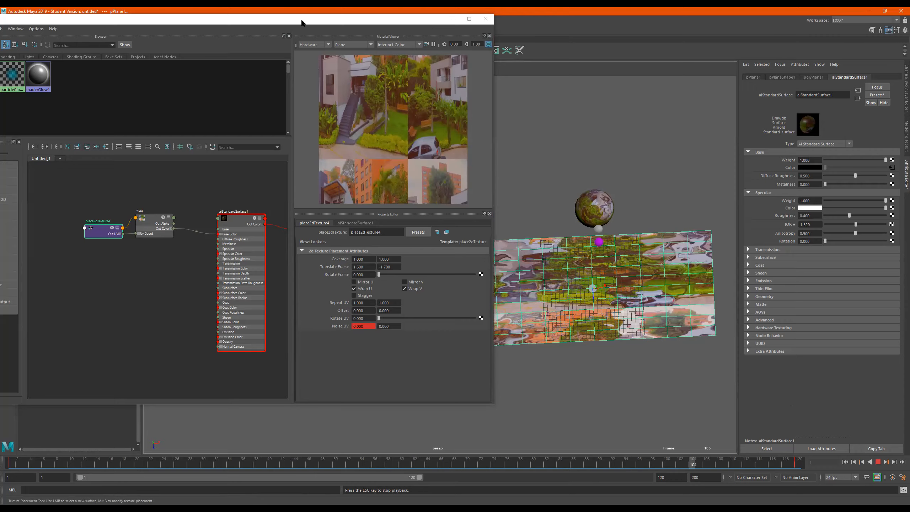
{"action": "left_click_drag", "start_coordinate": [303, 22], "coordinate": [175, 19]}
{"action": "middle_click_drag", "start_coordinate": [598, 349], "coordinate": [545, 331], "text": "alt"}
{"action": "right_click_drag", "start_coordinate": [548, 331], "coordinate": [646, 331], "text": "alt"}
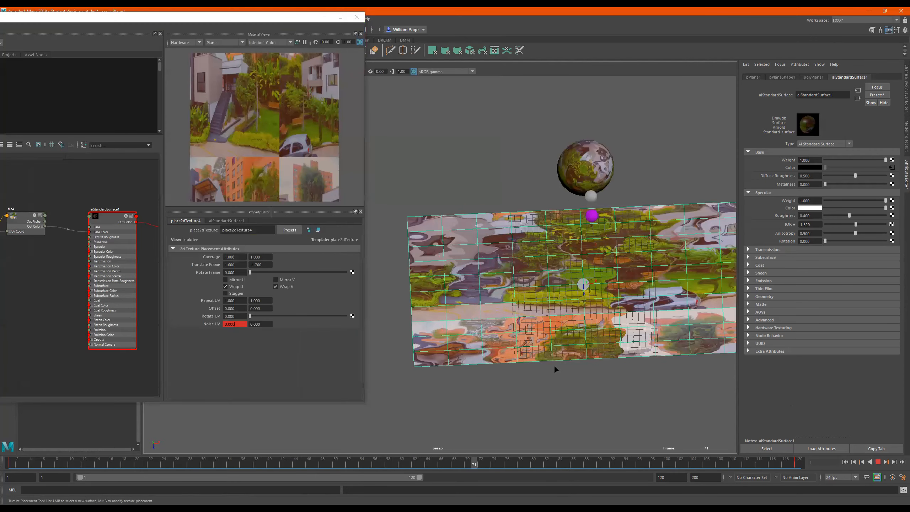
{"action": "mouse_move", "coordinate": [575, 388]}
{"action": "left_mouse_down", "text": "alt"}
{"action": "mouse_move", "coordinate": [577, 372]}
{"action": "mouse_move", "coordinate": [579, 394]}
{"action": "left_mouse_up", "text": "alt"}
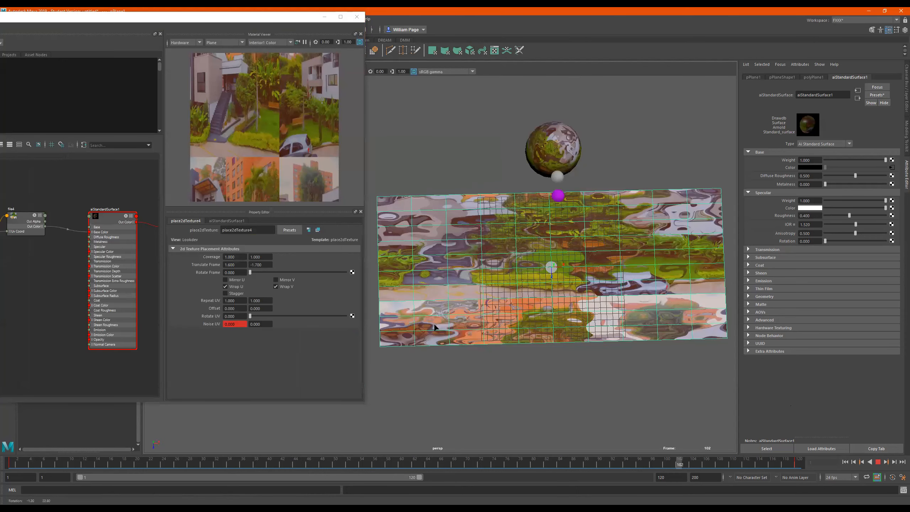
{"action": "left_click", "coordinate": [879, 463]}
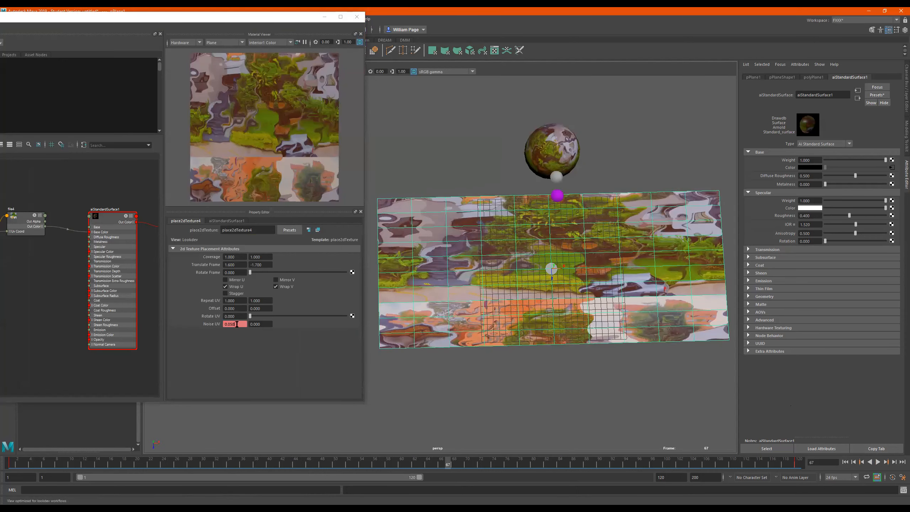
{"action": "right_click", "coordinate": [217, 326]}
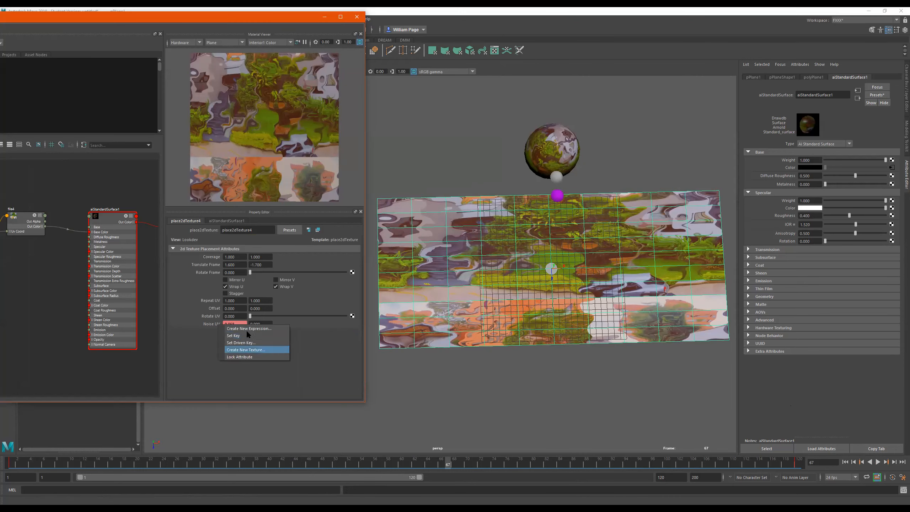
{"action": "left_click", "coordinate": [324, 355]}
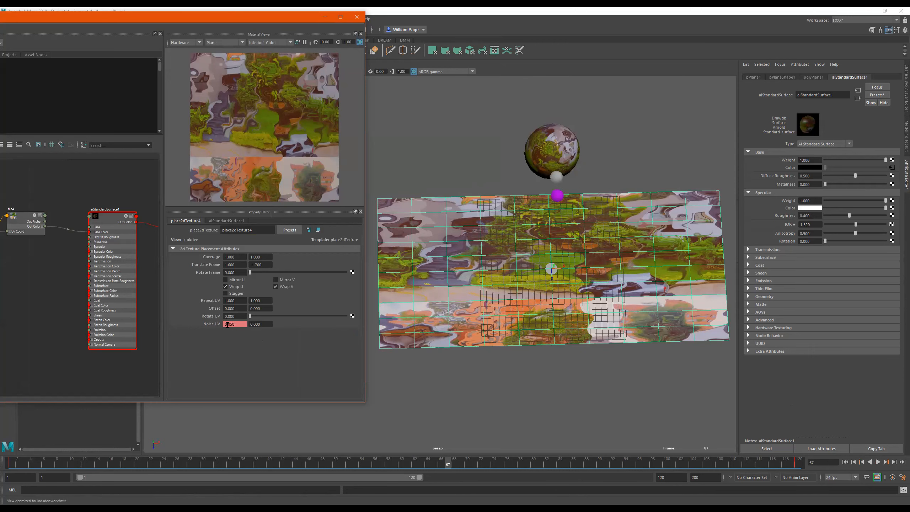
{"action": "right_click", "coordinate": [216, 325]}
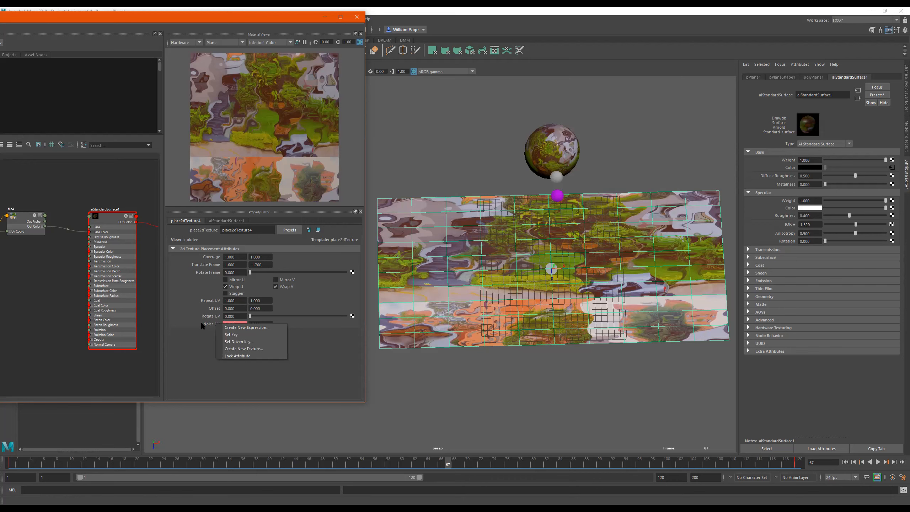
{"action": "left_click", "coordinate": [201, 323]}
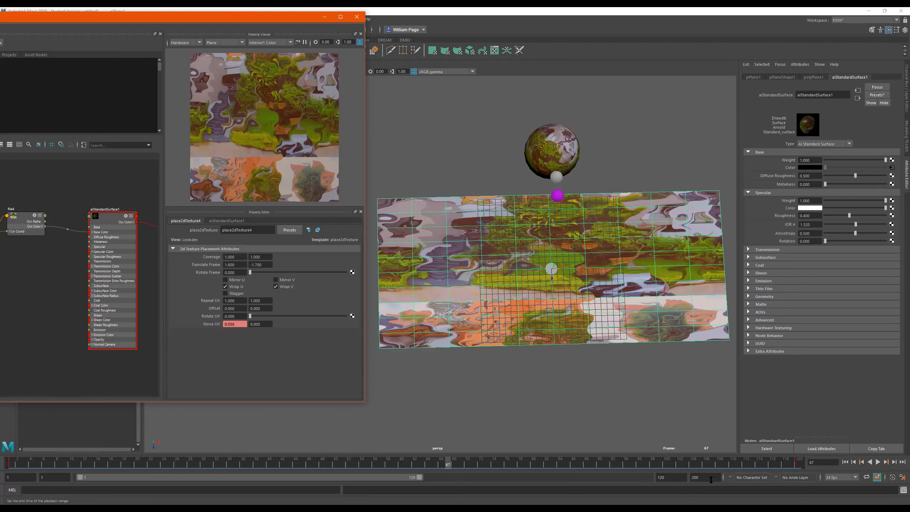
Go to frame 120 and delete the U noise key of place2dTexture4 there
{"action": "right_click", "coordinate": [796, 465]}
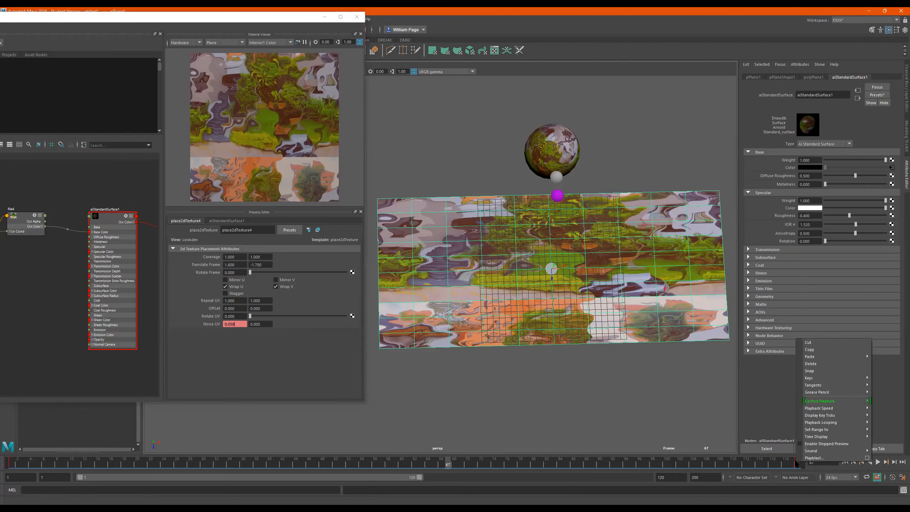
{"action": "mouse_move", "coordinate": [820, 408]}
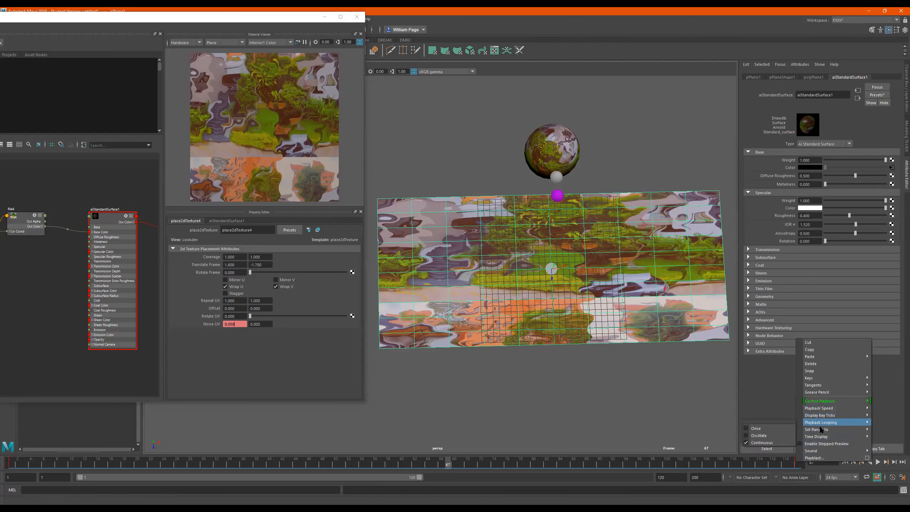
{"action": "left_click", "coordinate": [824, 358]}
{"action": "left_click", "coordinate": [792, 463]}
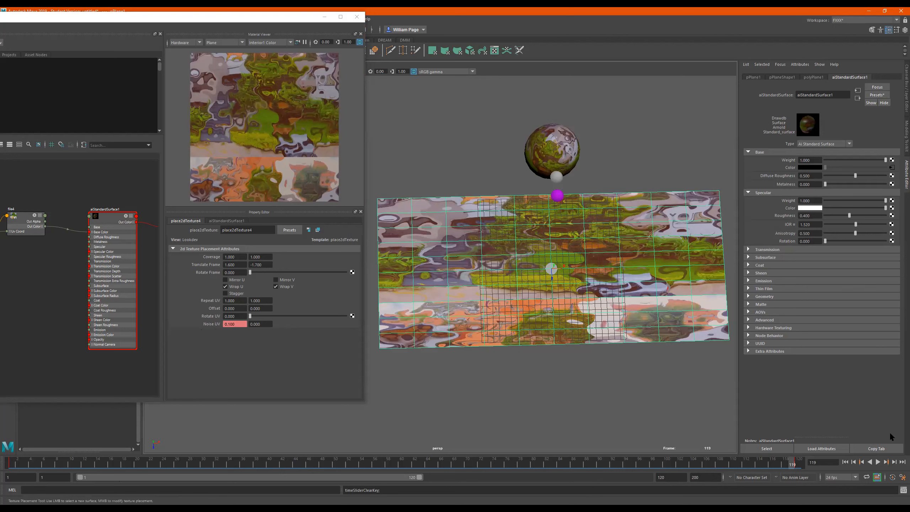
{"action": "left_click", "coordinate": [894, 462]}
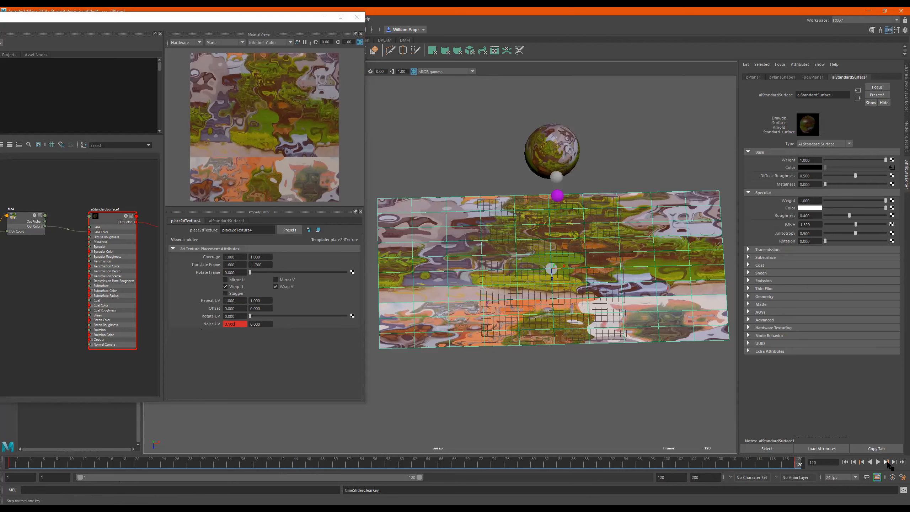
{"action": "right_click", "coordinate": [212, 320]}
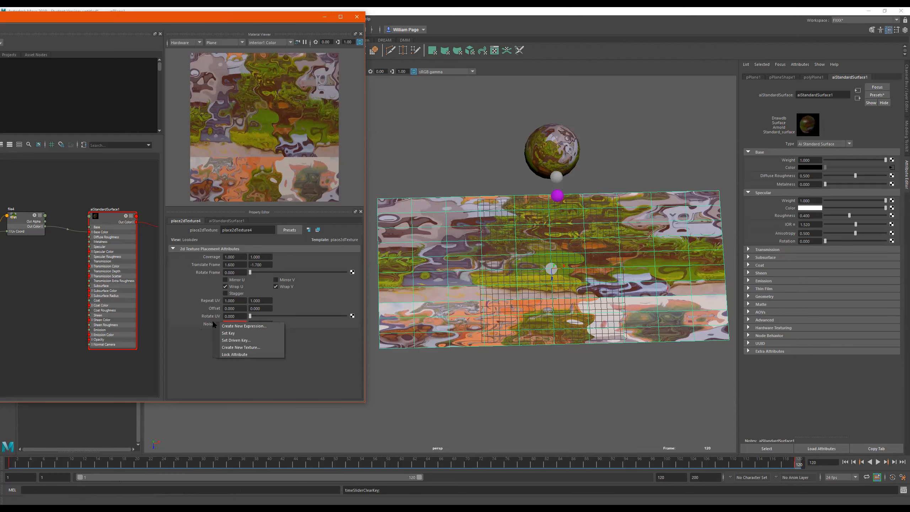
{"action": "right_click", "coordinate": [796, 465]}
{"action": "left_click", "coordinate": [822, 365]}
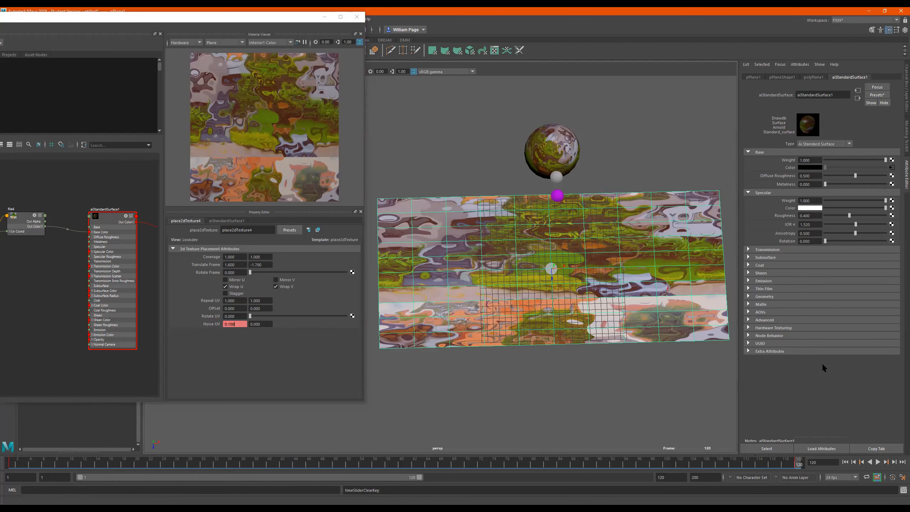
Return to frame 1 and delete the remaining U noise key of place2dTexture4
{"action": "left_click", "coordinate": [10, 466]}
{"action": "right_click", "coordinate": [11, 465]}
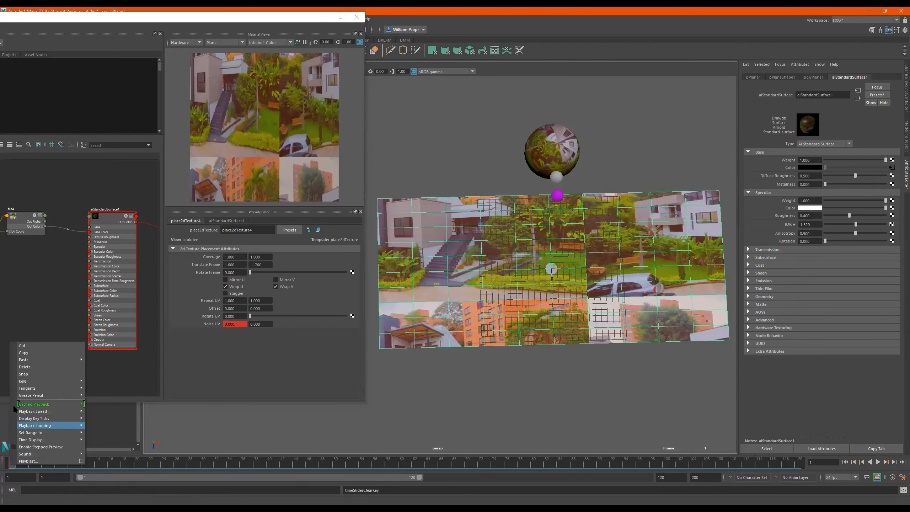
{"action": "left_click", "coordinate": [29, 366]}
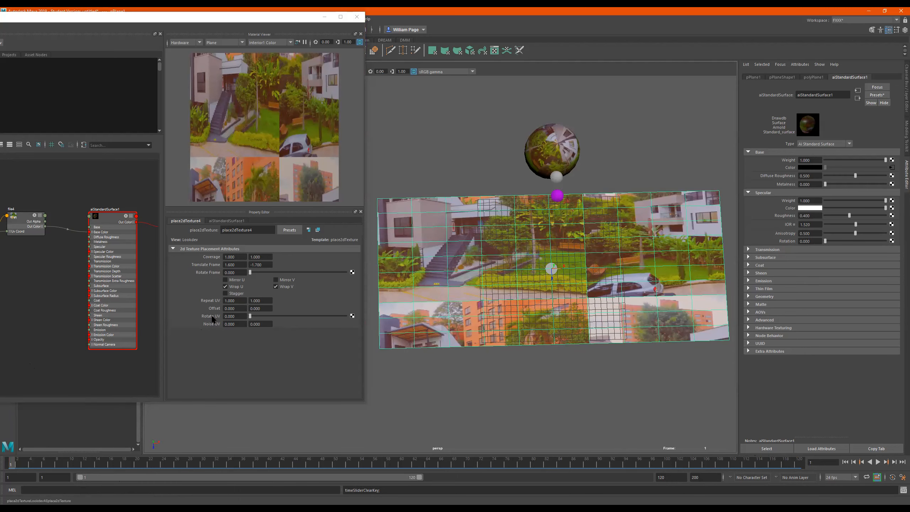
Move the Hypershade window back into full view and close it to leave the textured plane and sphere unobstructed
{"action": "left_click_drag", "start_coordinate": [493, 233], "coordinate": [441, 257], "text": "alt"}
{"action": "left_click_drag", "start_coordinate": [284, 19], "coordinate": [524, 50]}
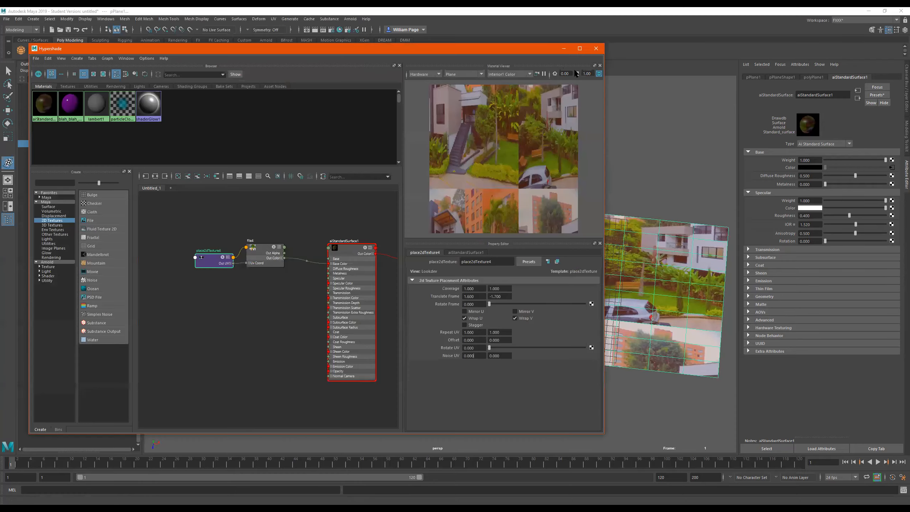
{"action": "scroll", "coordinate": [313, 279], "scroll_direction": "down", "scroll_amount": 2}
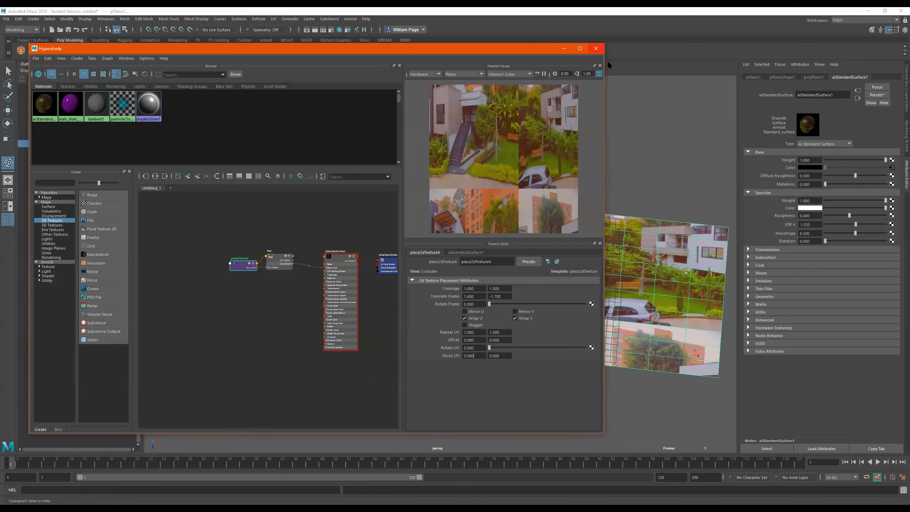
{"action": "left_click", "coordinate": [596, 48]}
{"action": "left_click_drag", "start_coordinate": [581, 313], "coordinate": [471, 331], "text": "alt"}
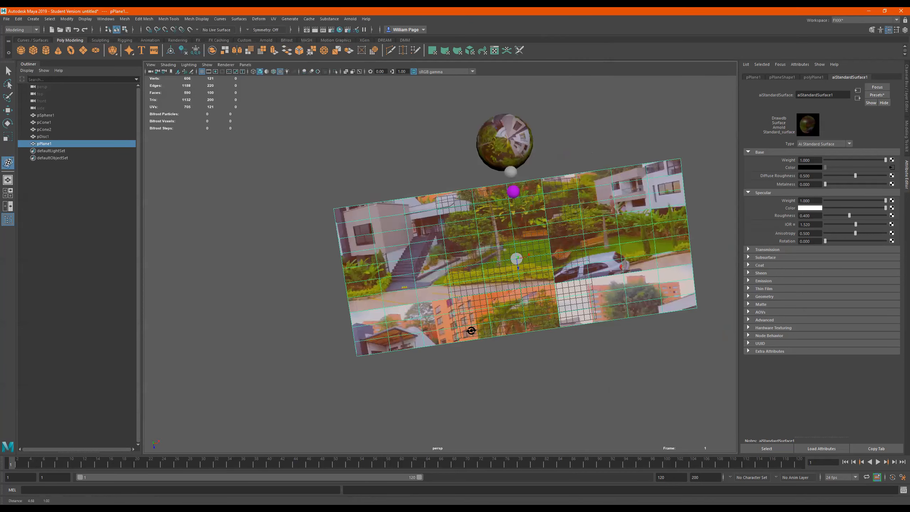
{"action": "left_click_drag", "start_coordinate": [516, 258], "coordinate": [498, 215], "text": "alt"}
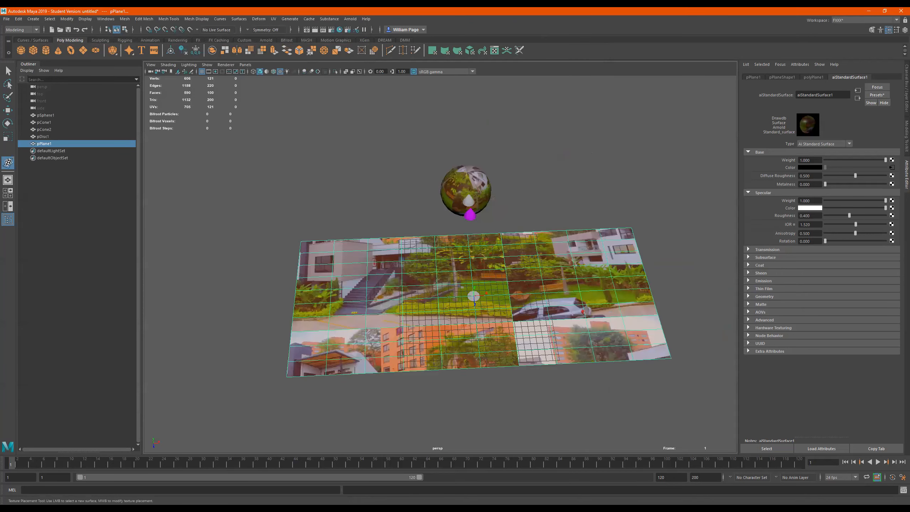